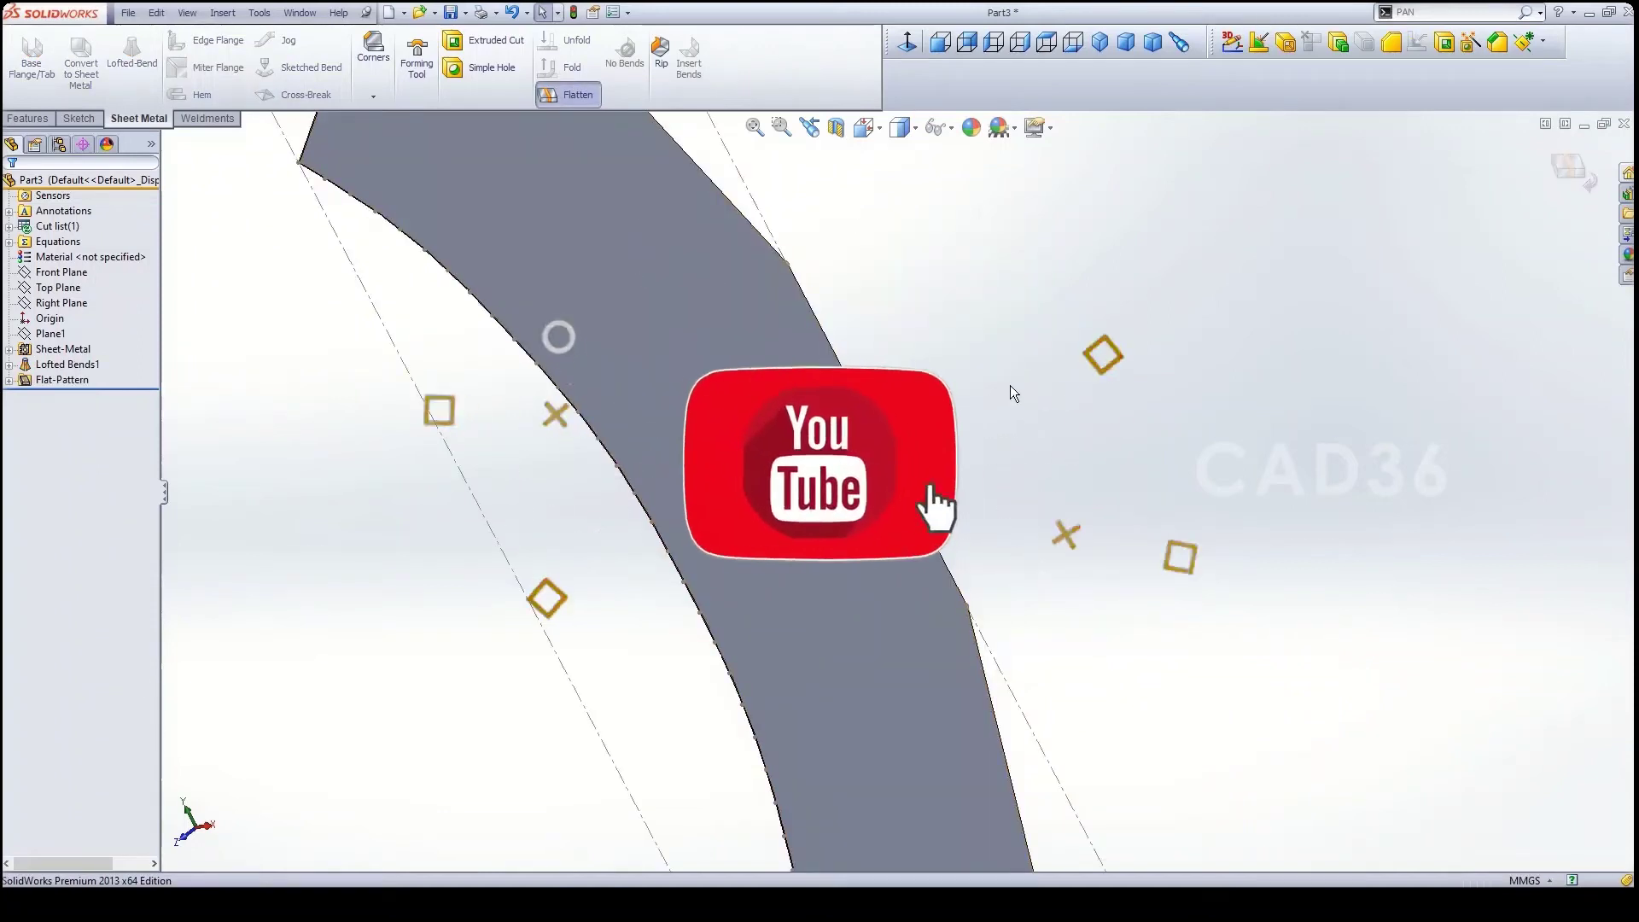
- Turn the flattened part's view, select the flat pattern, and bring up the Front Plane options
right_click_drag(1010, 389, 1064, 443)
left_click(1064, 406)
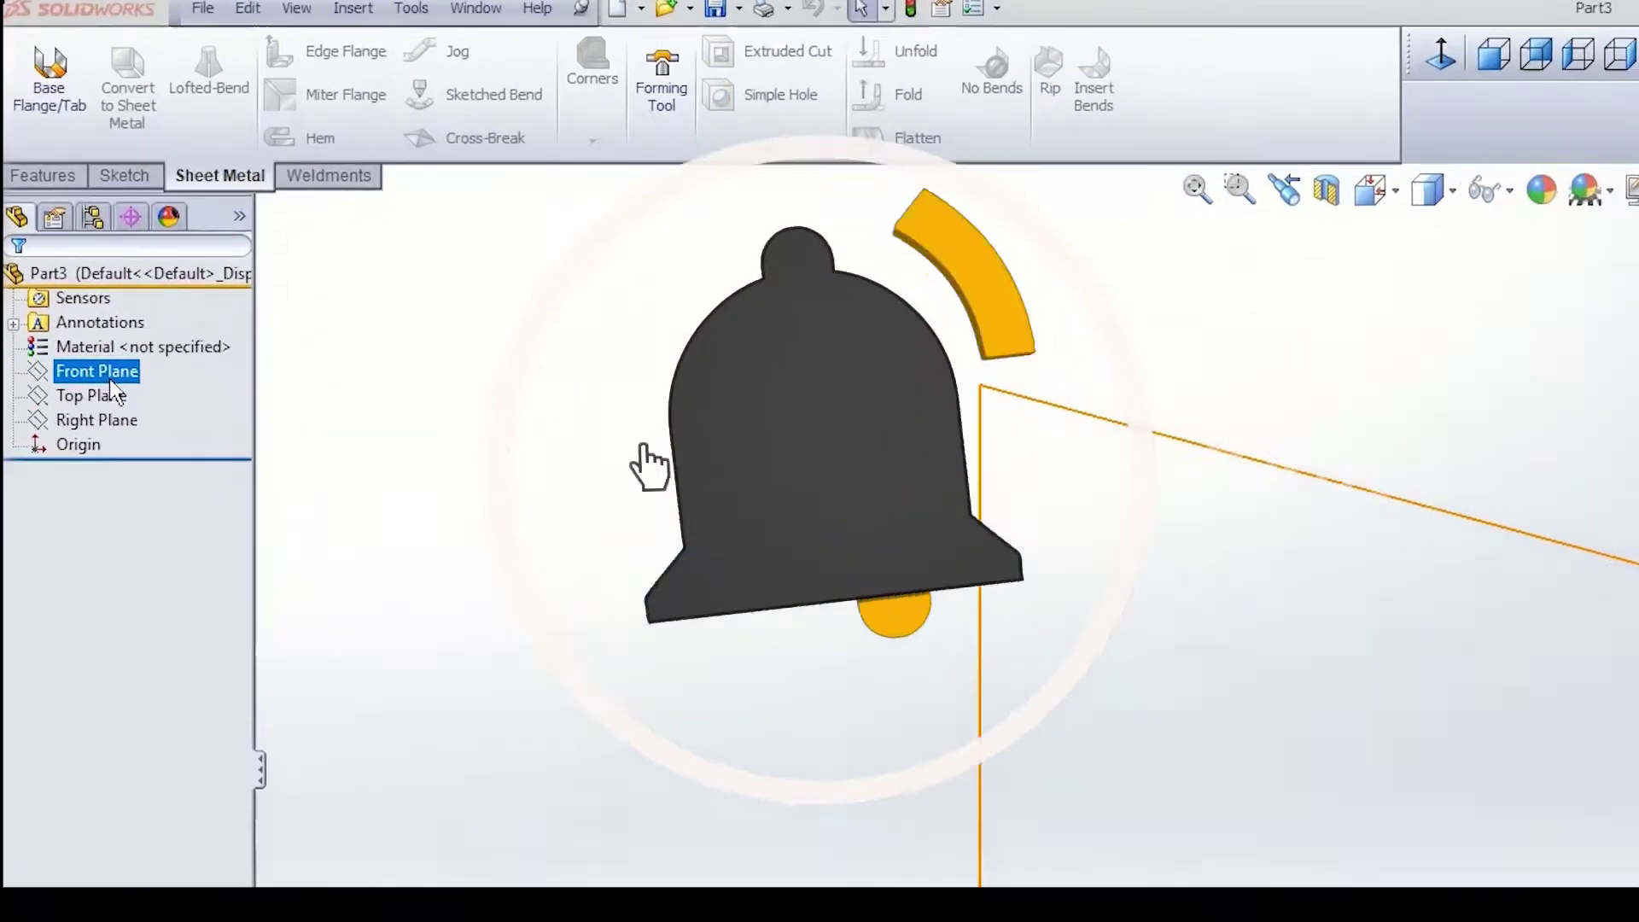
right_click(111, 372)
- Start Sketch1 on the Front Plane and draw a center rectangle from the origin
left_click(139, 357)
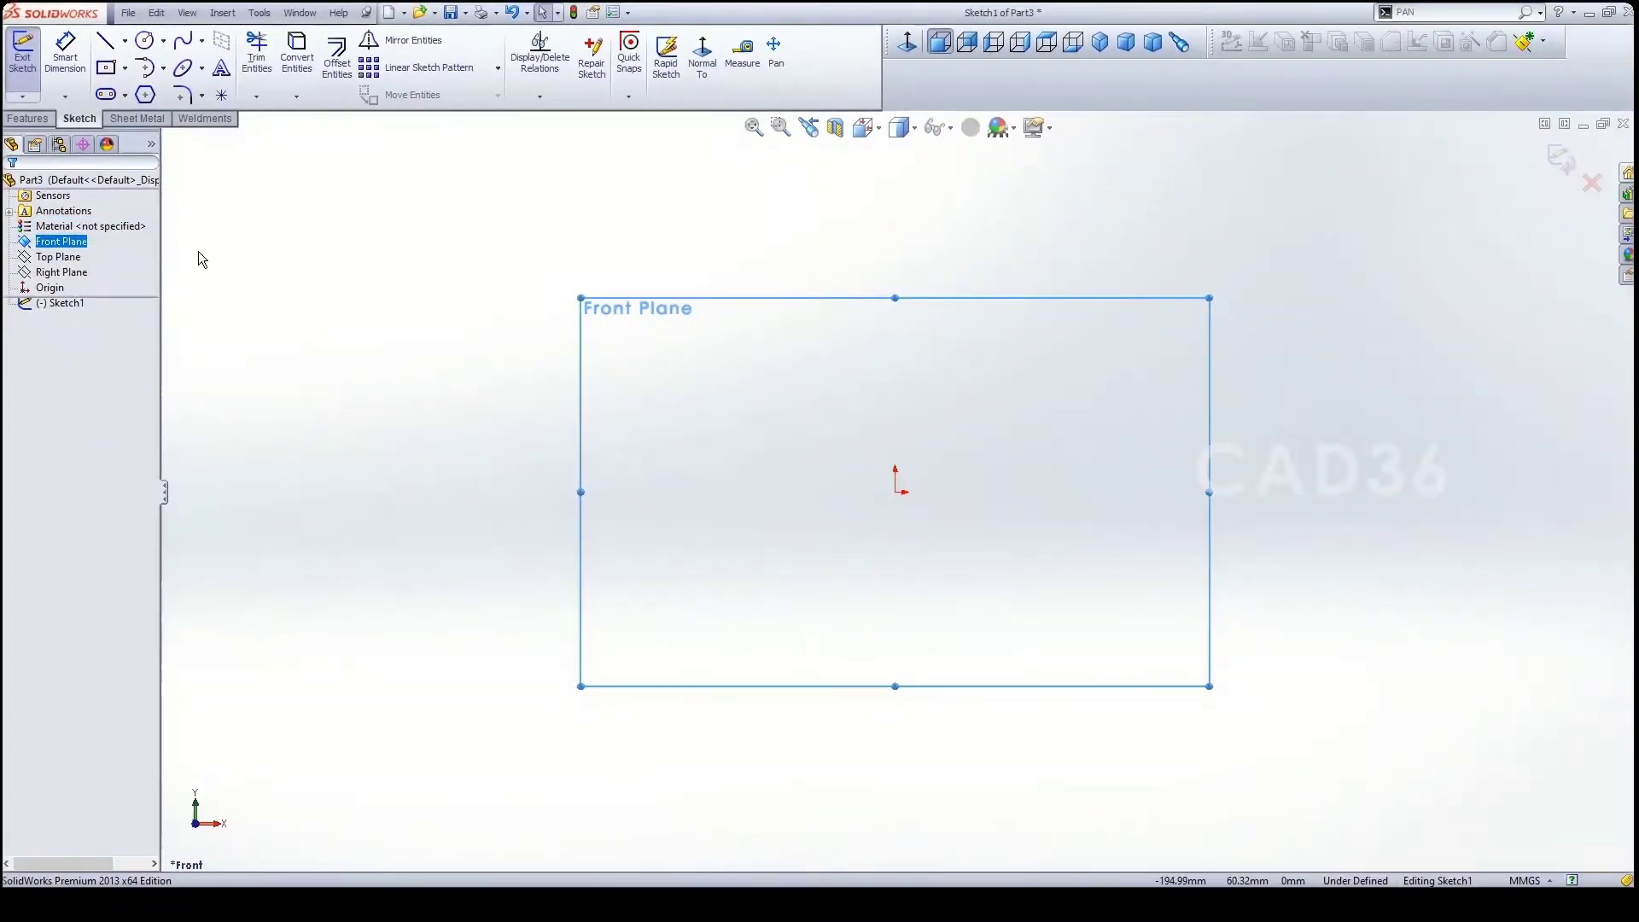
left_click(125, 67)
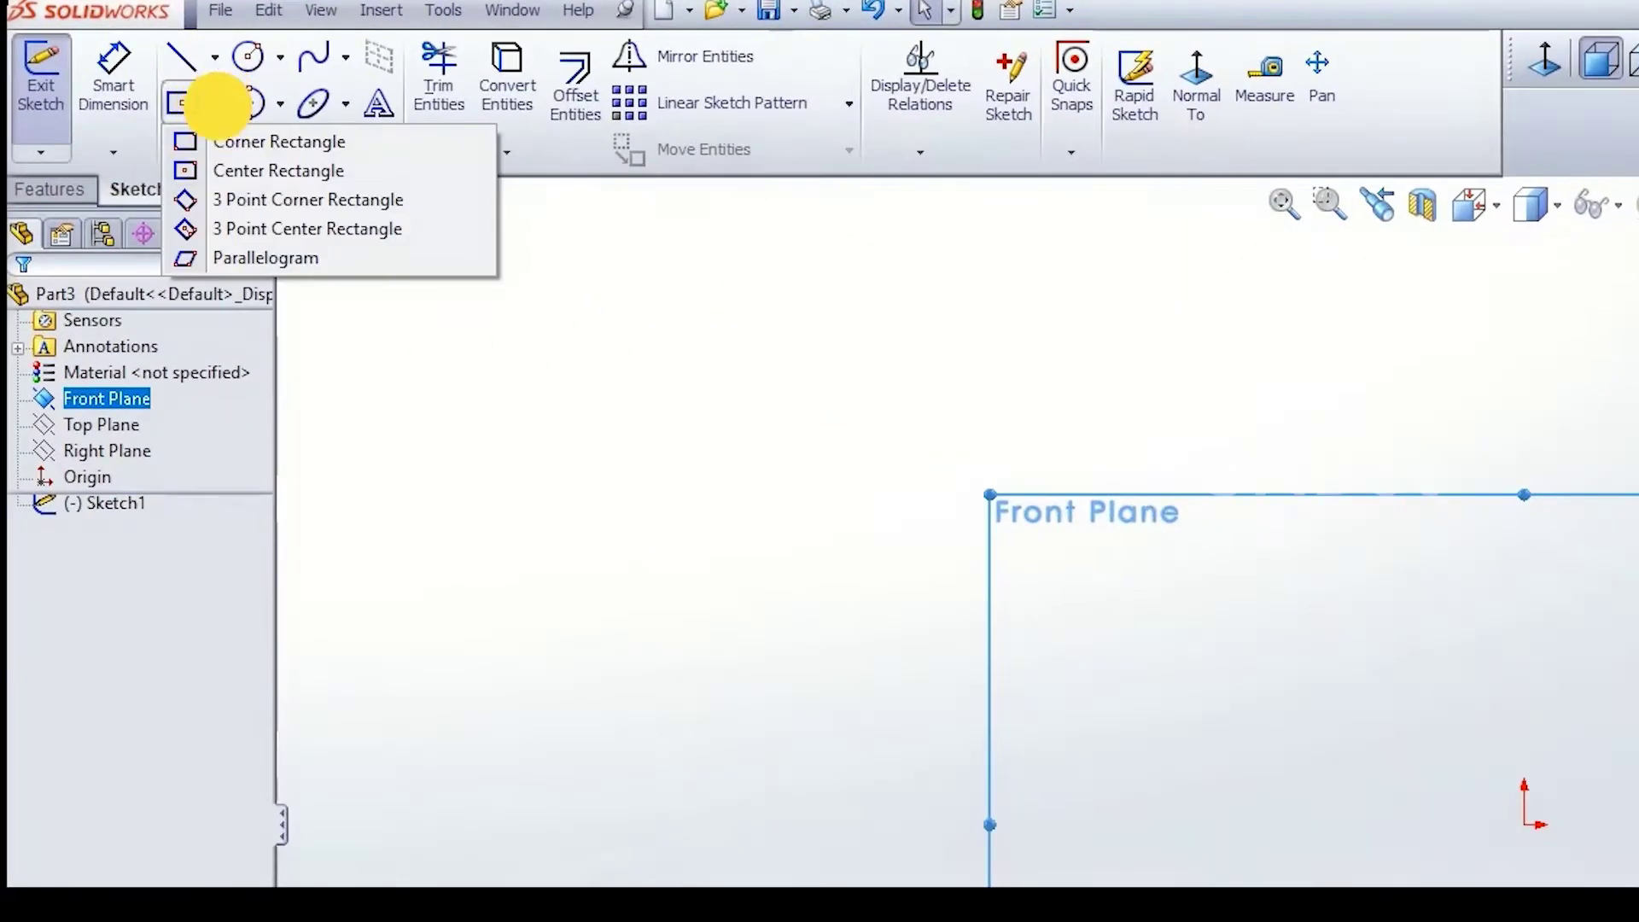
left_click(214, 171)
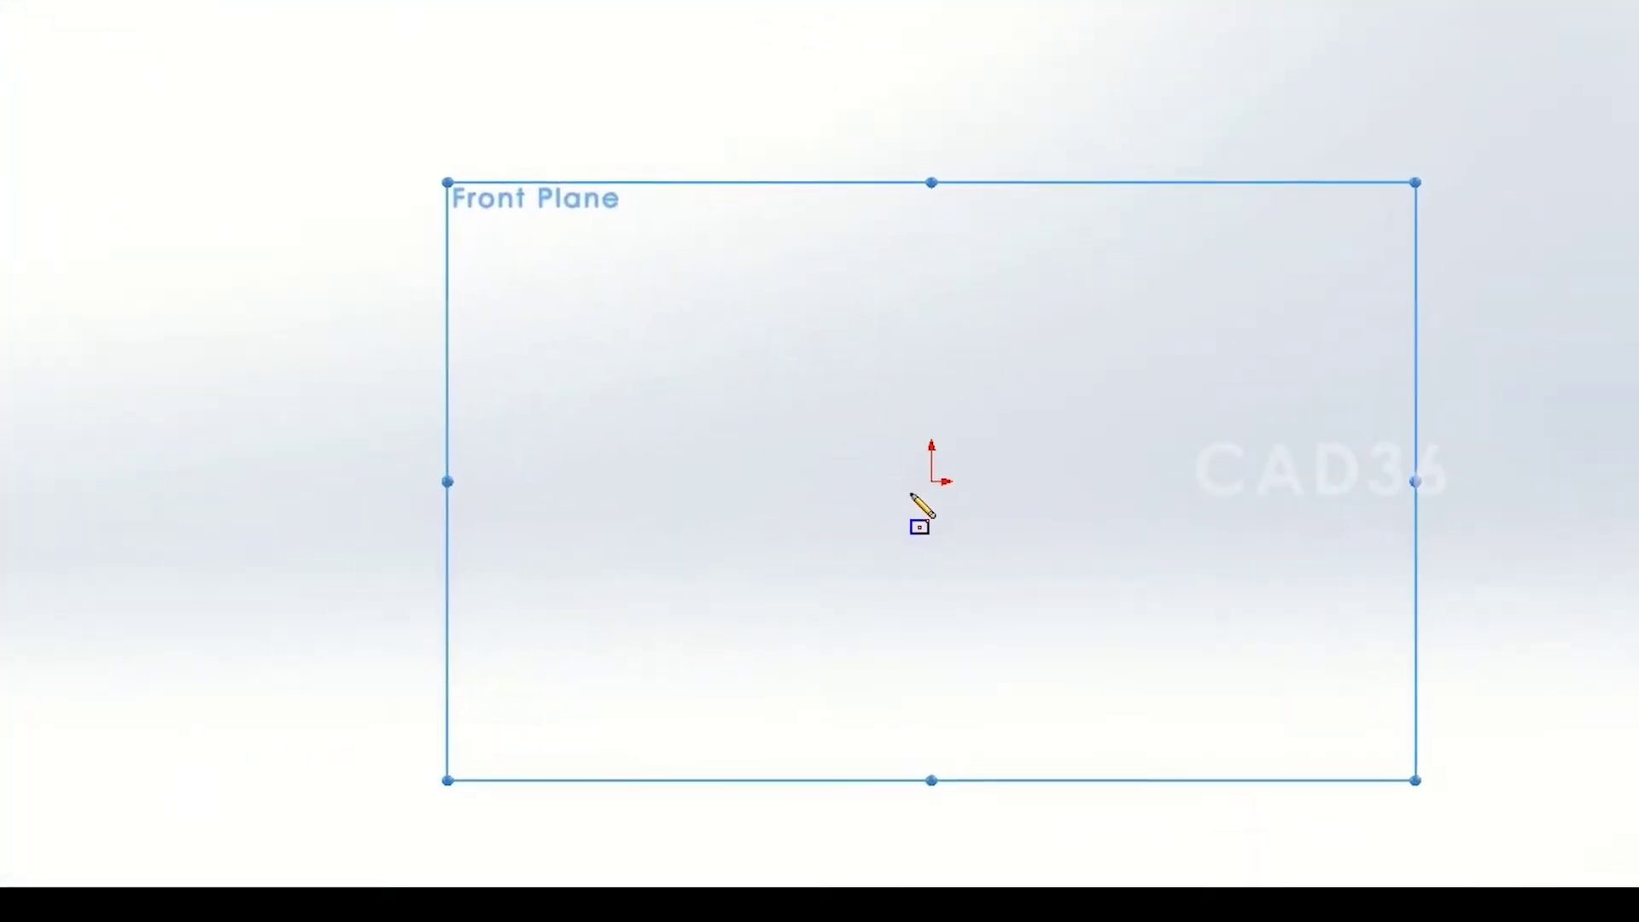
left_click(928, 486)
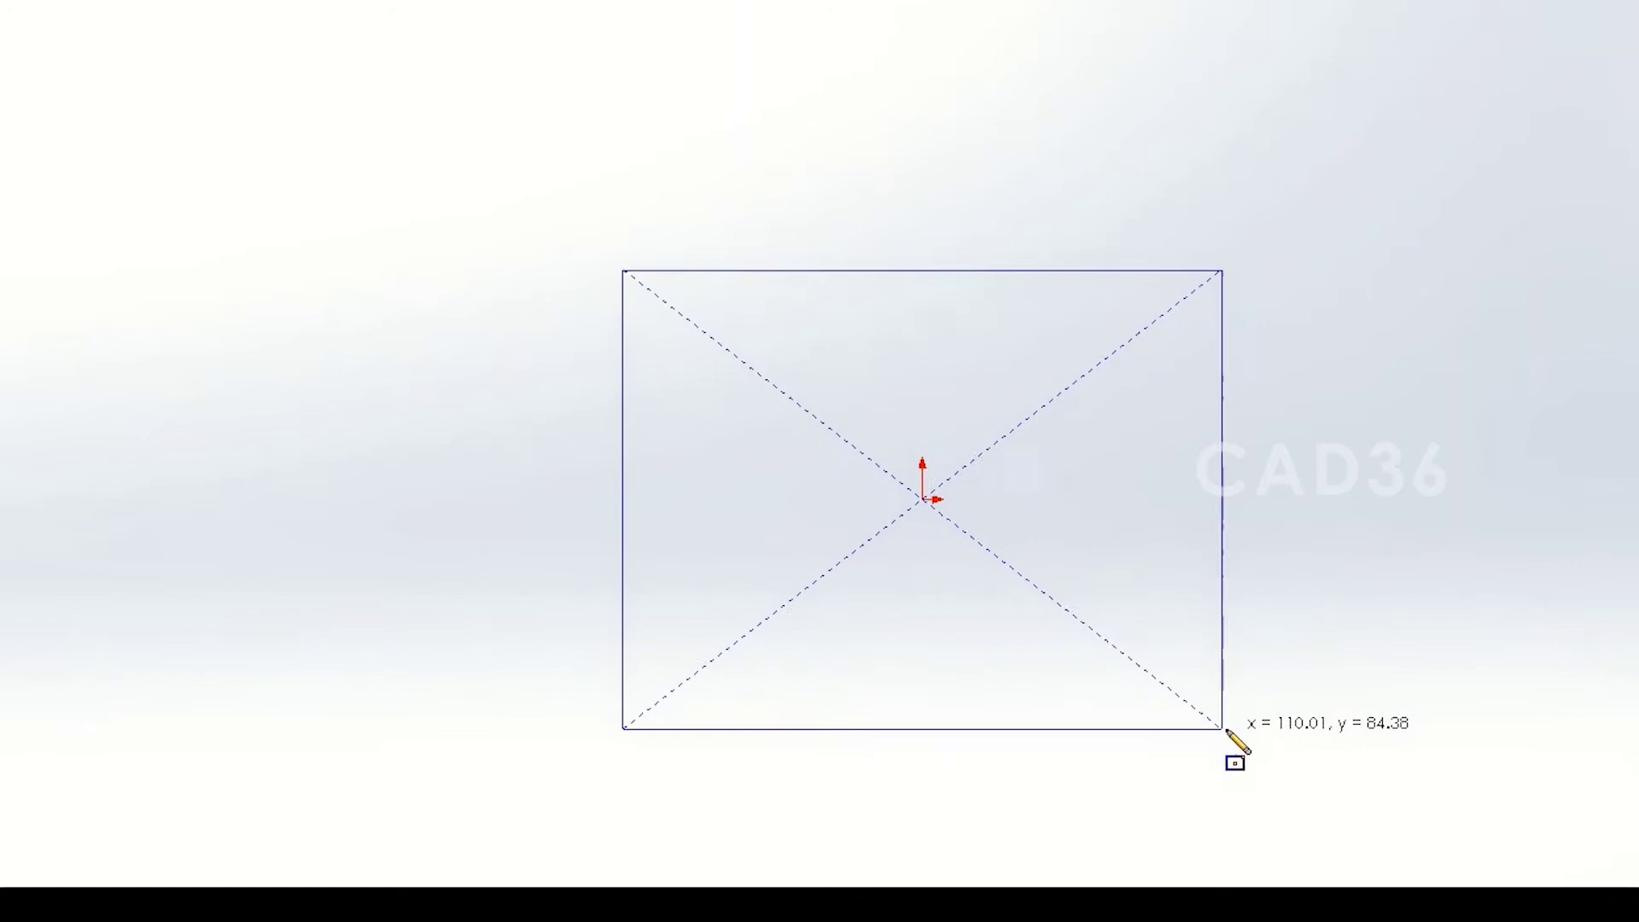
left_click(1224, 732)
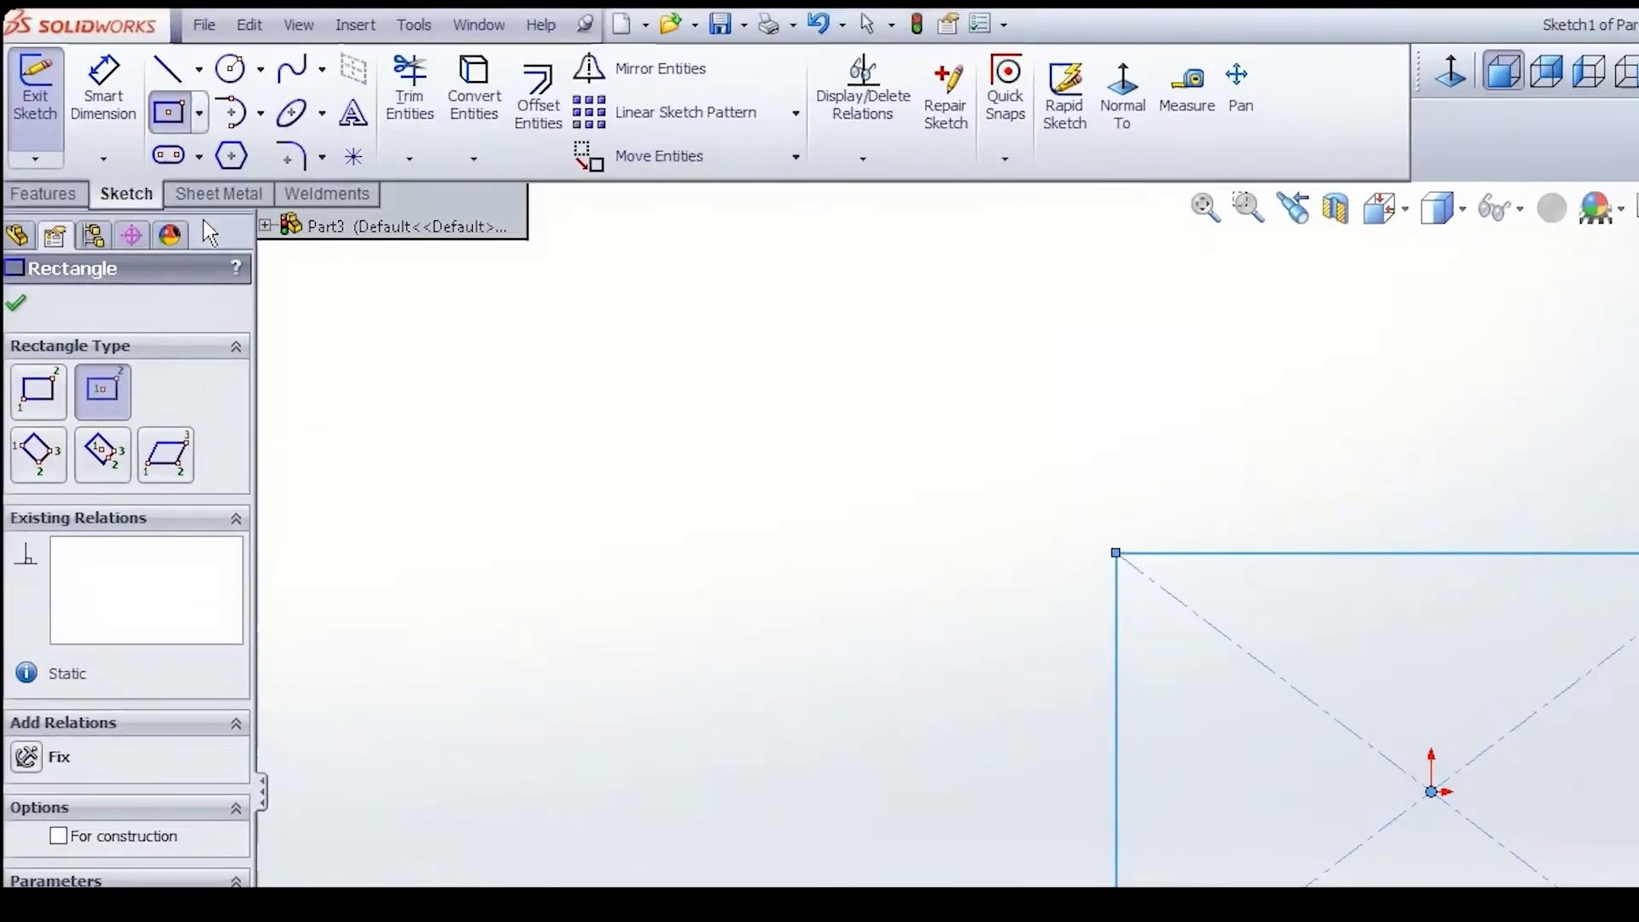
- Dimension the rectangle's top and left edges to 1400 mm each
left_click(122, 107)
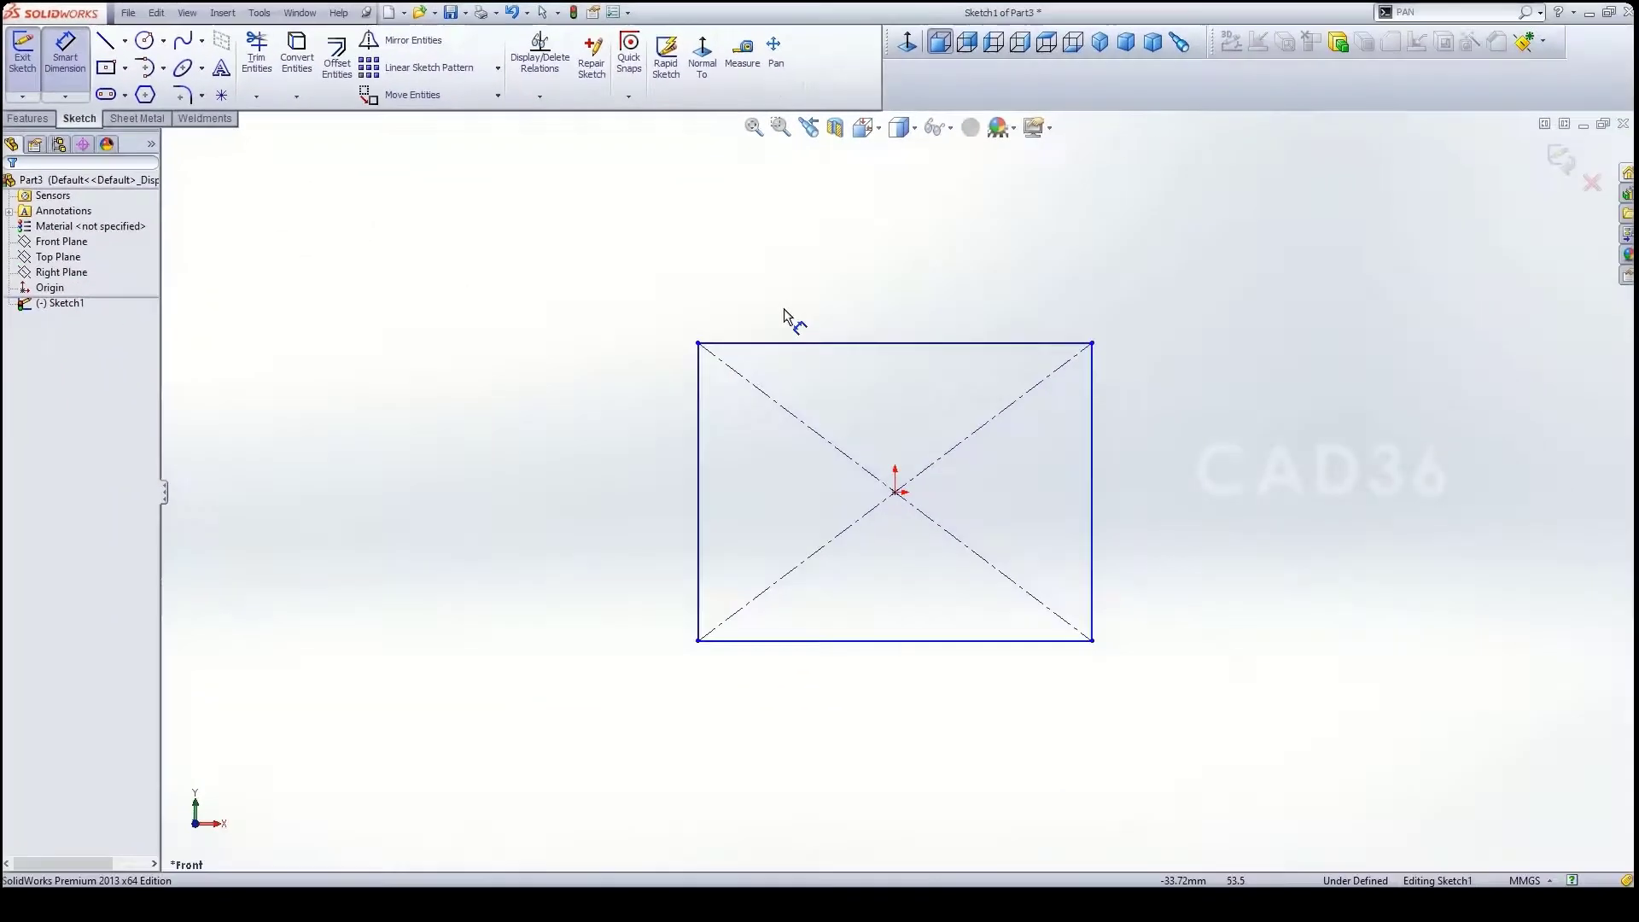
left_click(818, 345)
left_click(822, 304)
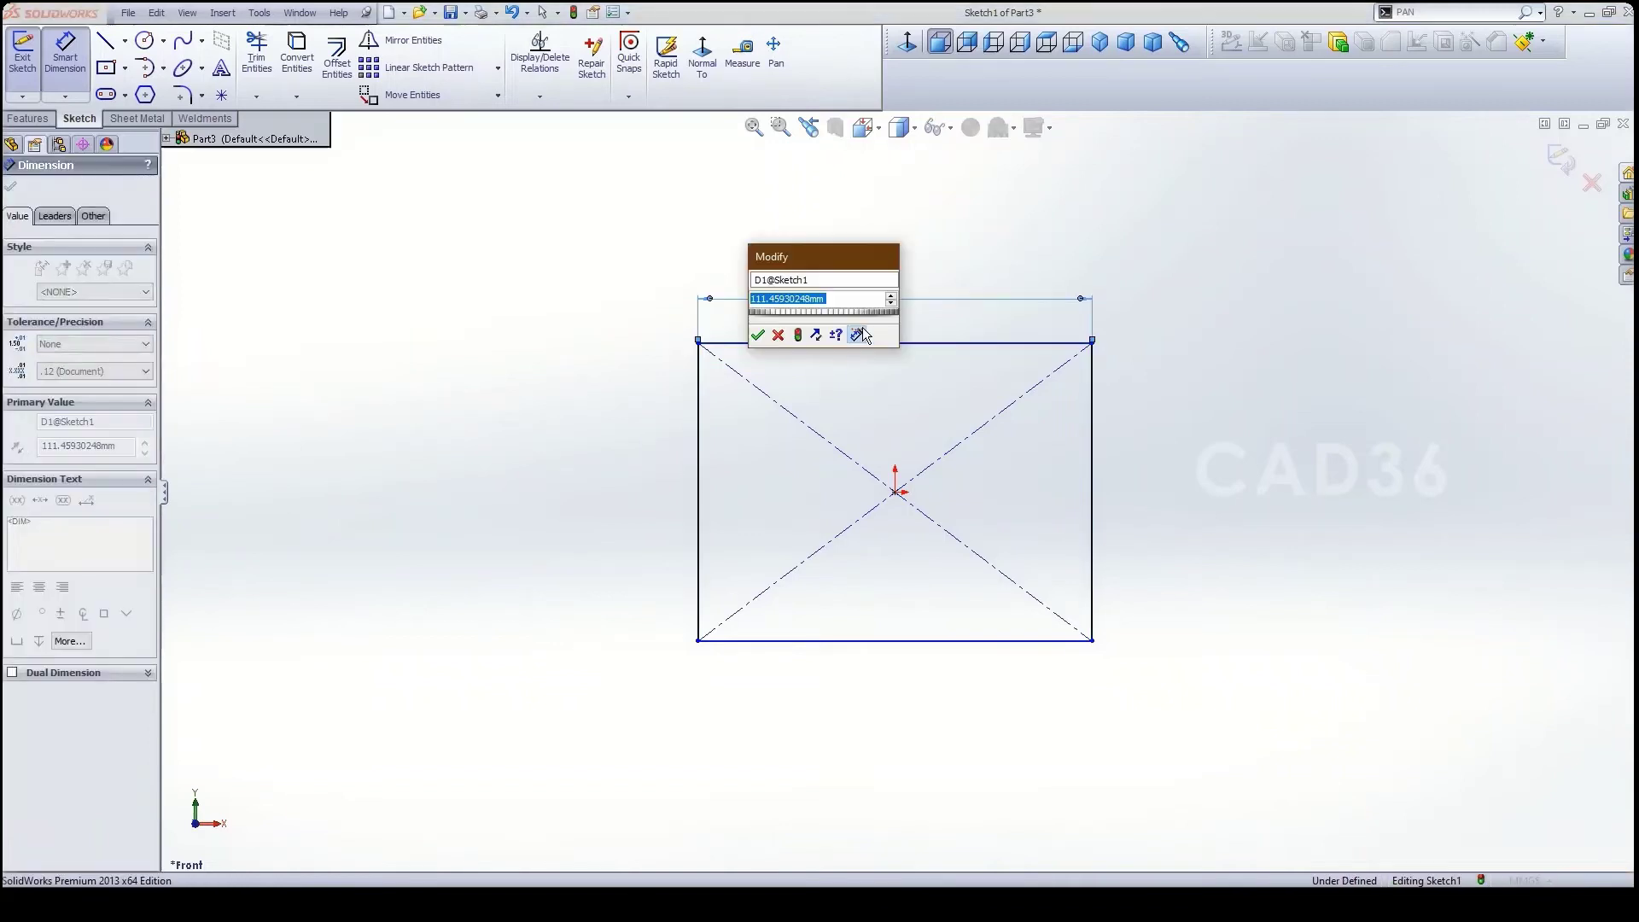
type("1400")
key("Return")
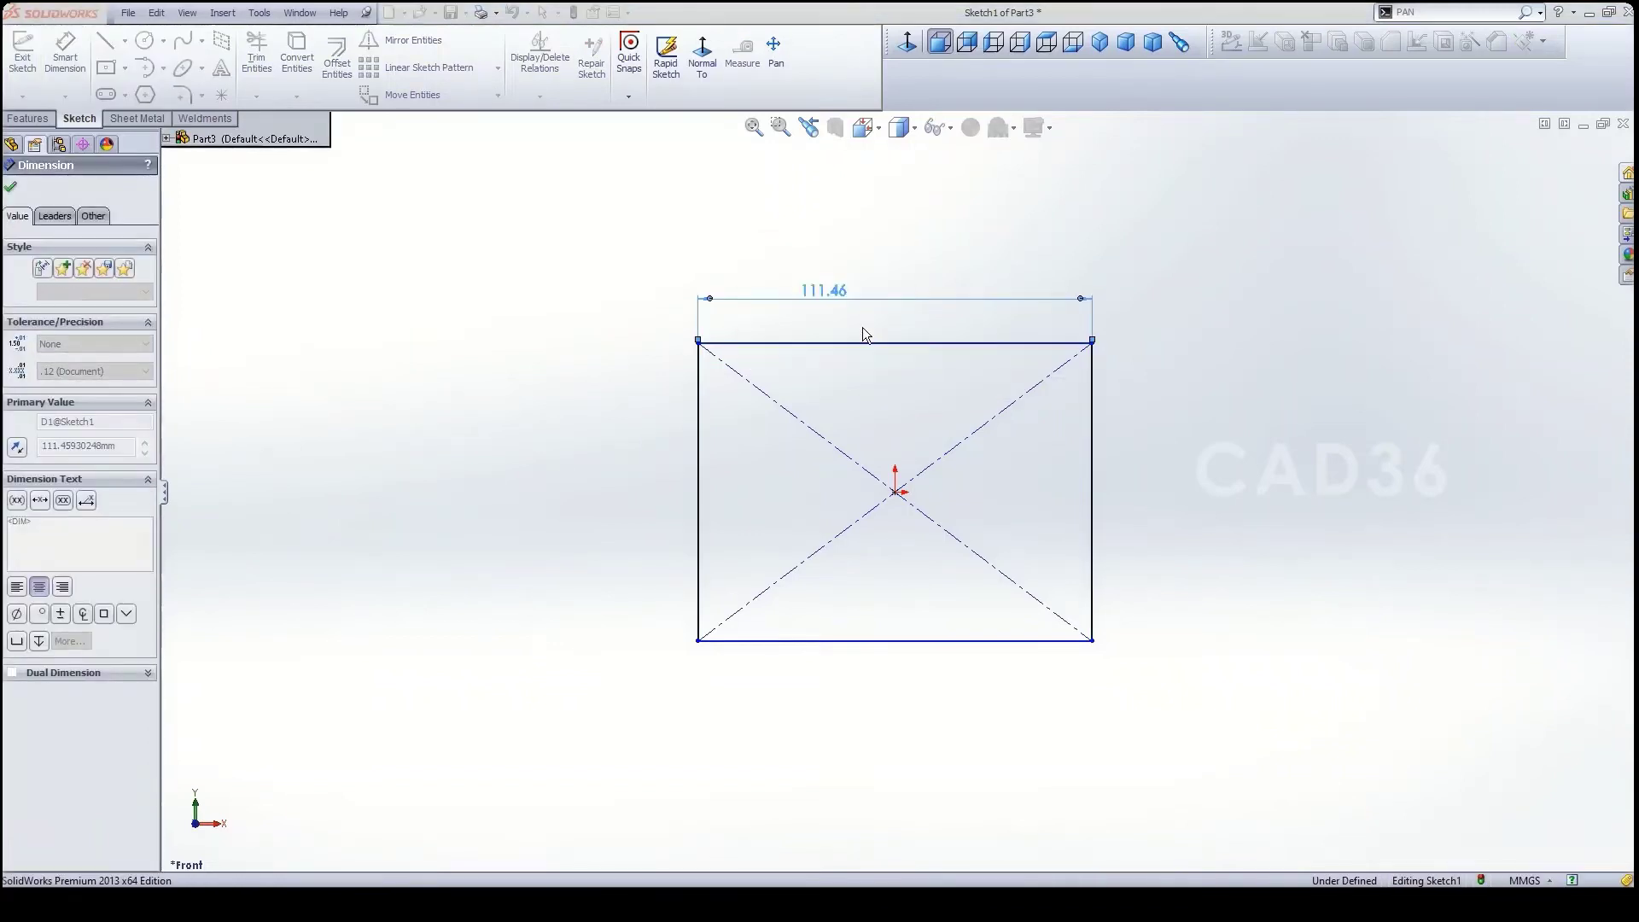
key("f")
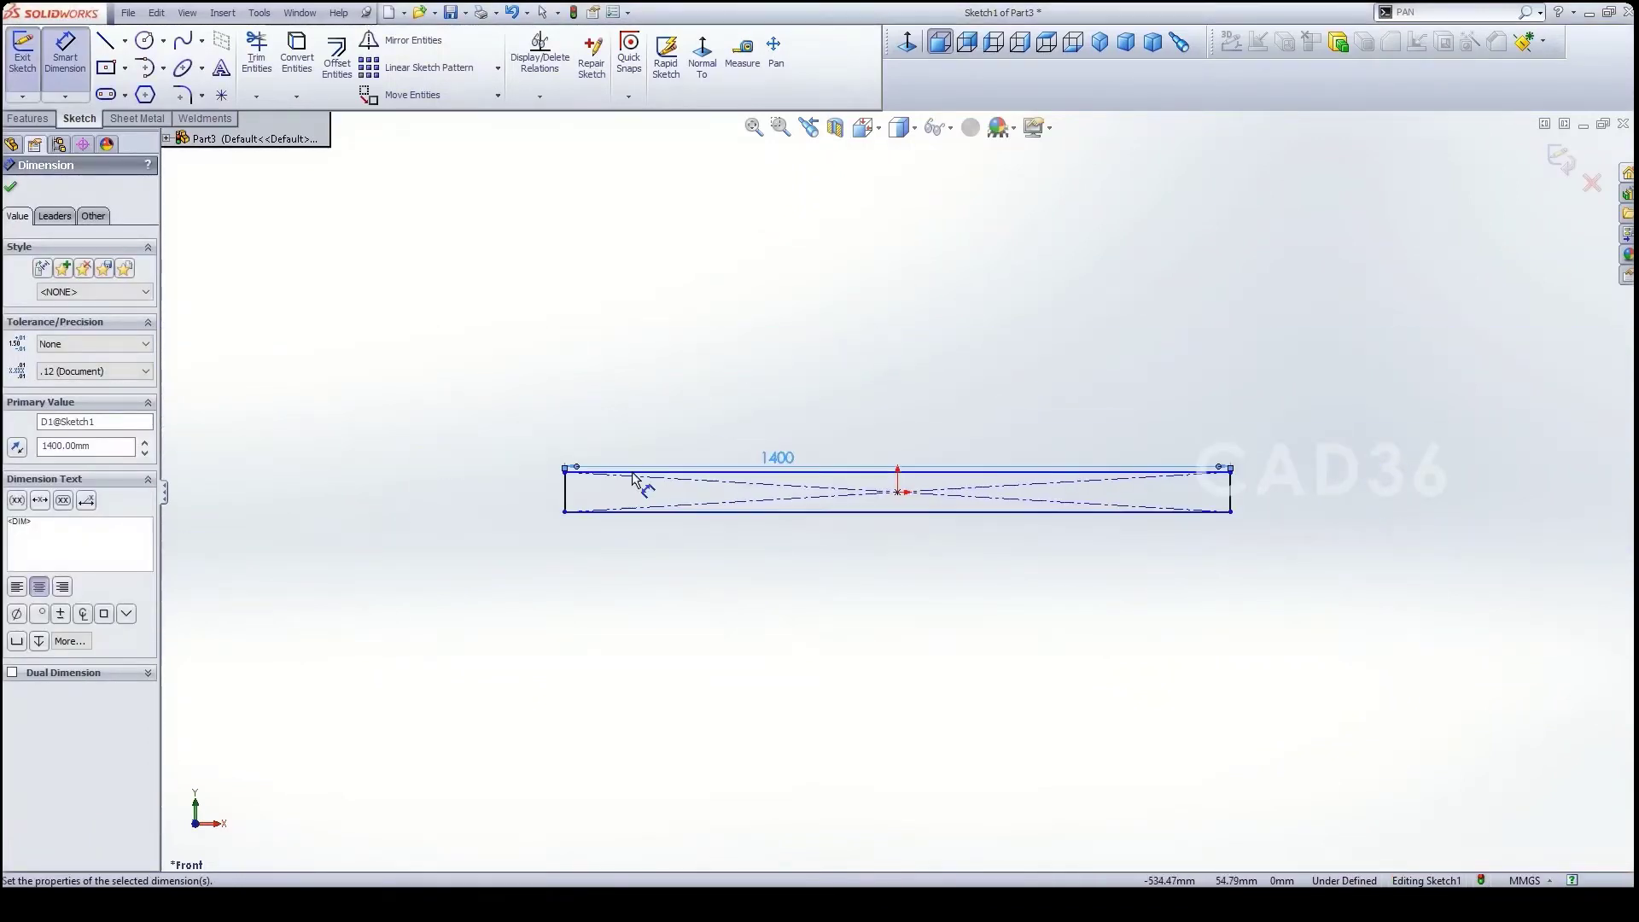
left_click(566, 494)
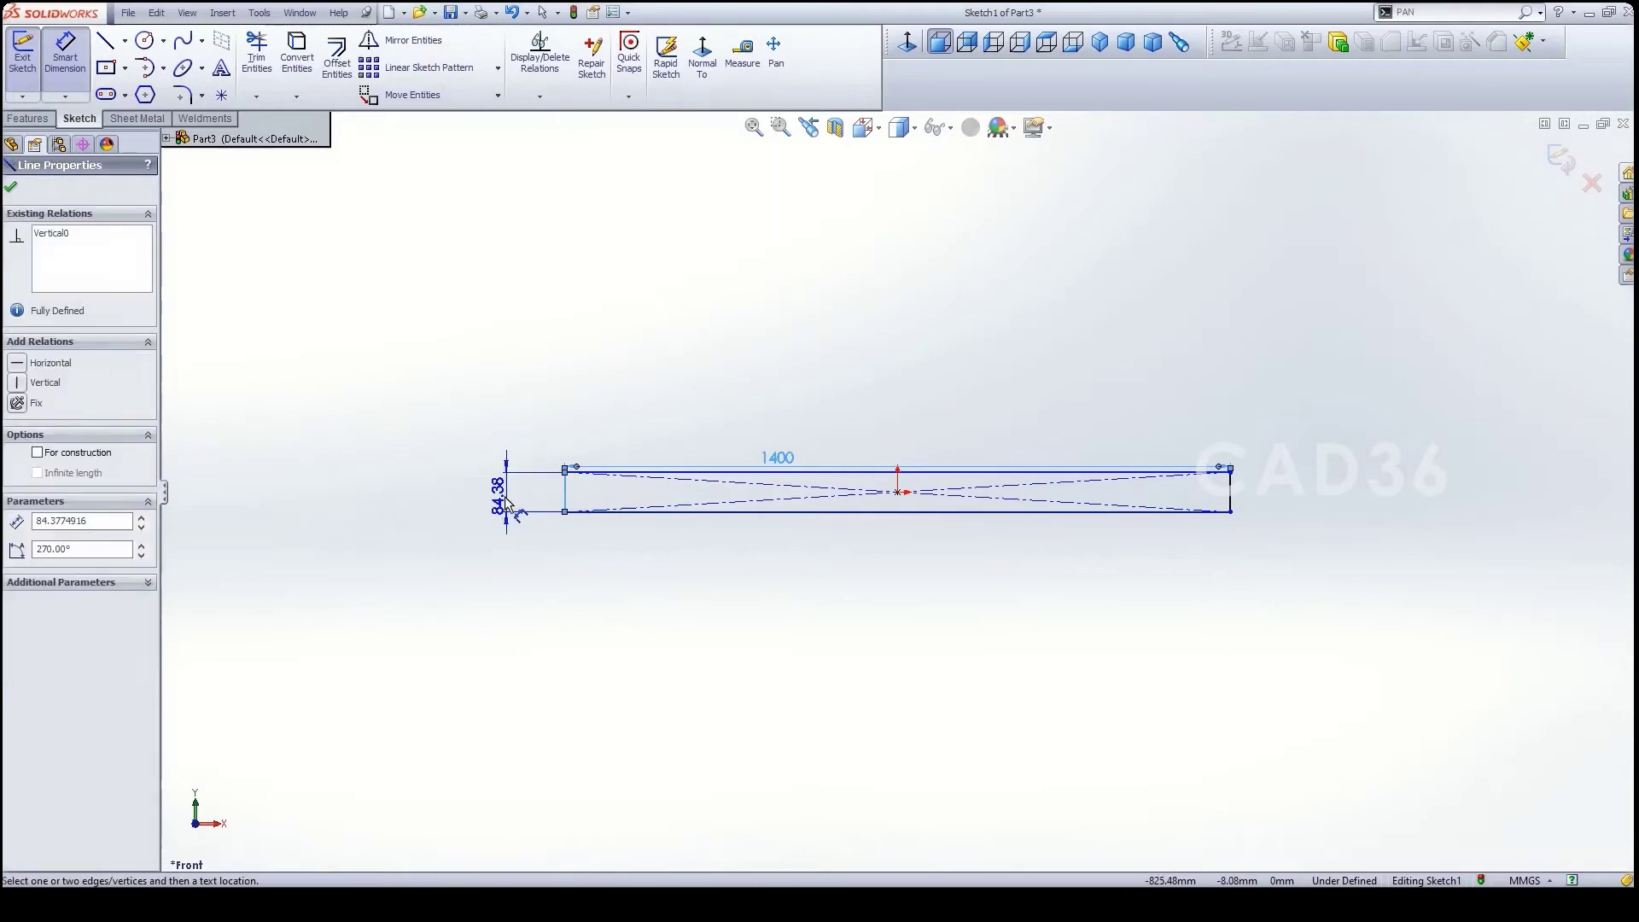
left_click(516, 497)
type("1400")
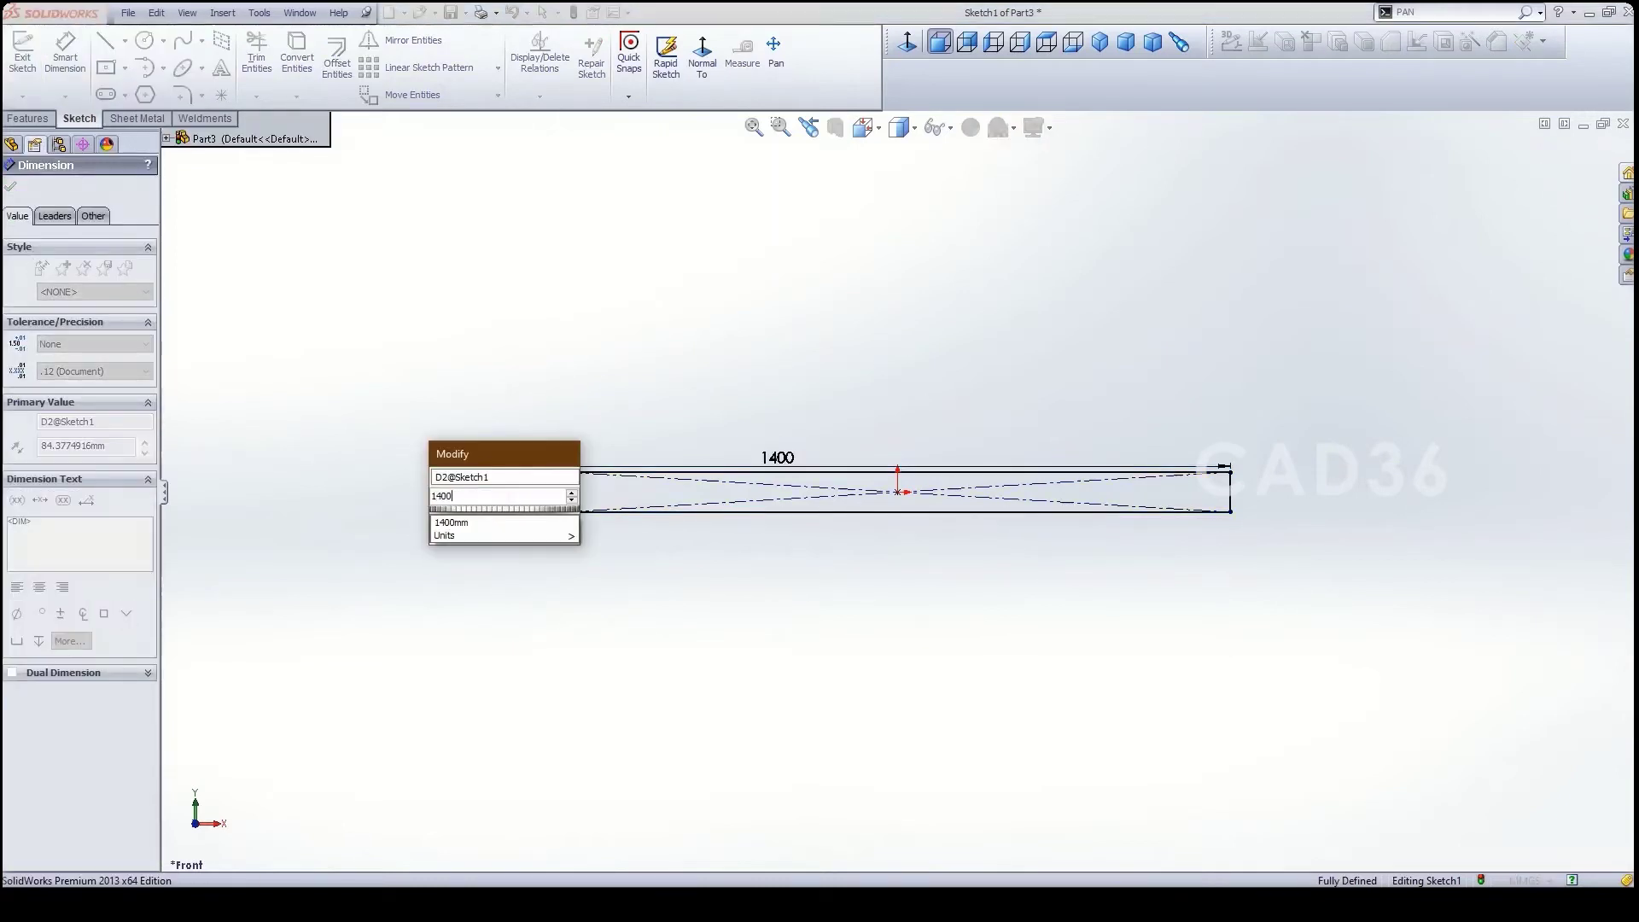
key("Return")
left_click(665, 444)
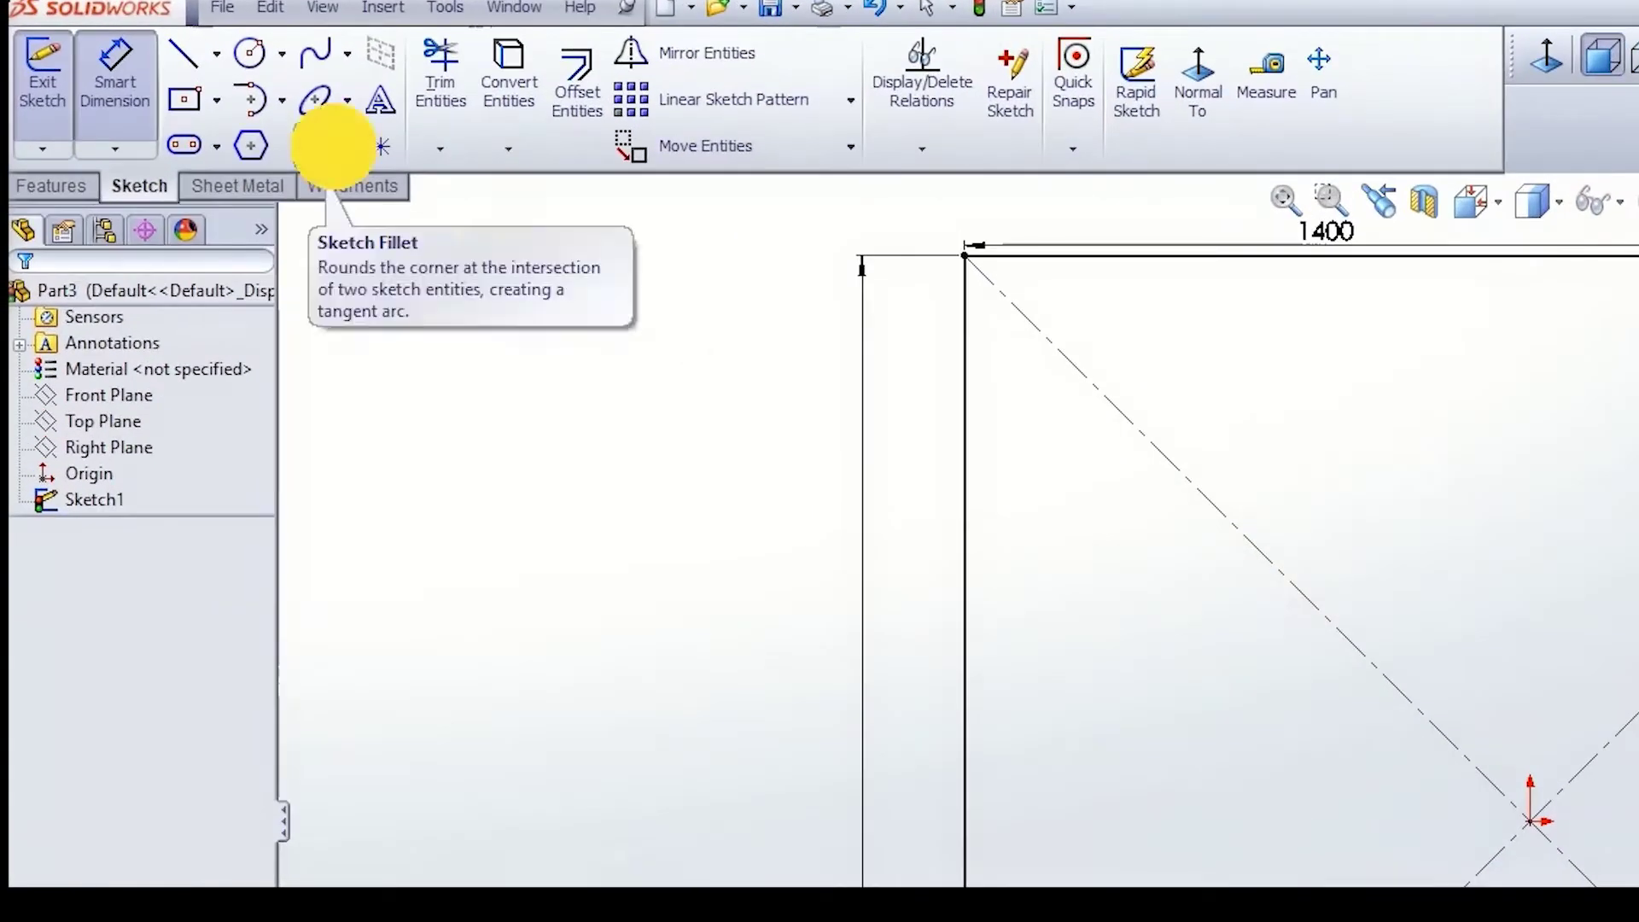
left_click(182, 95)
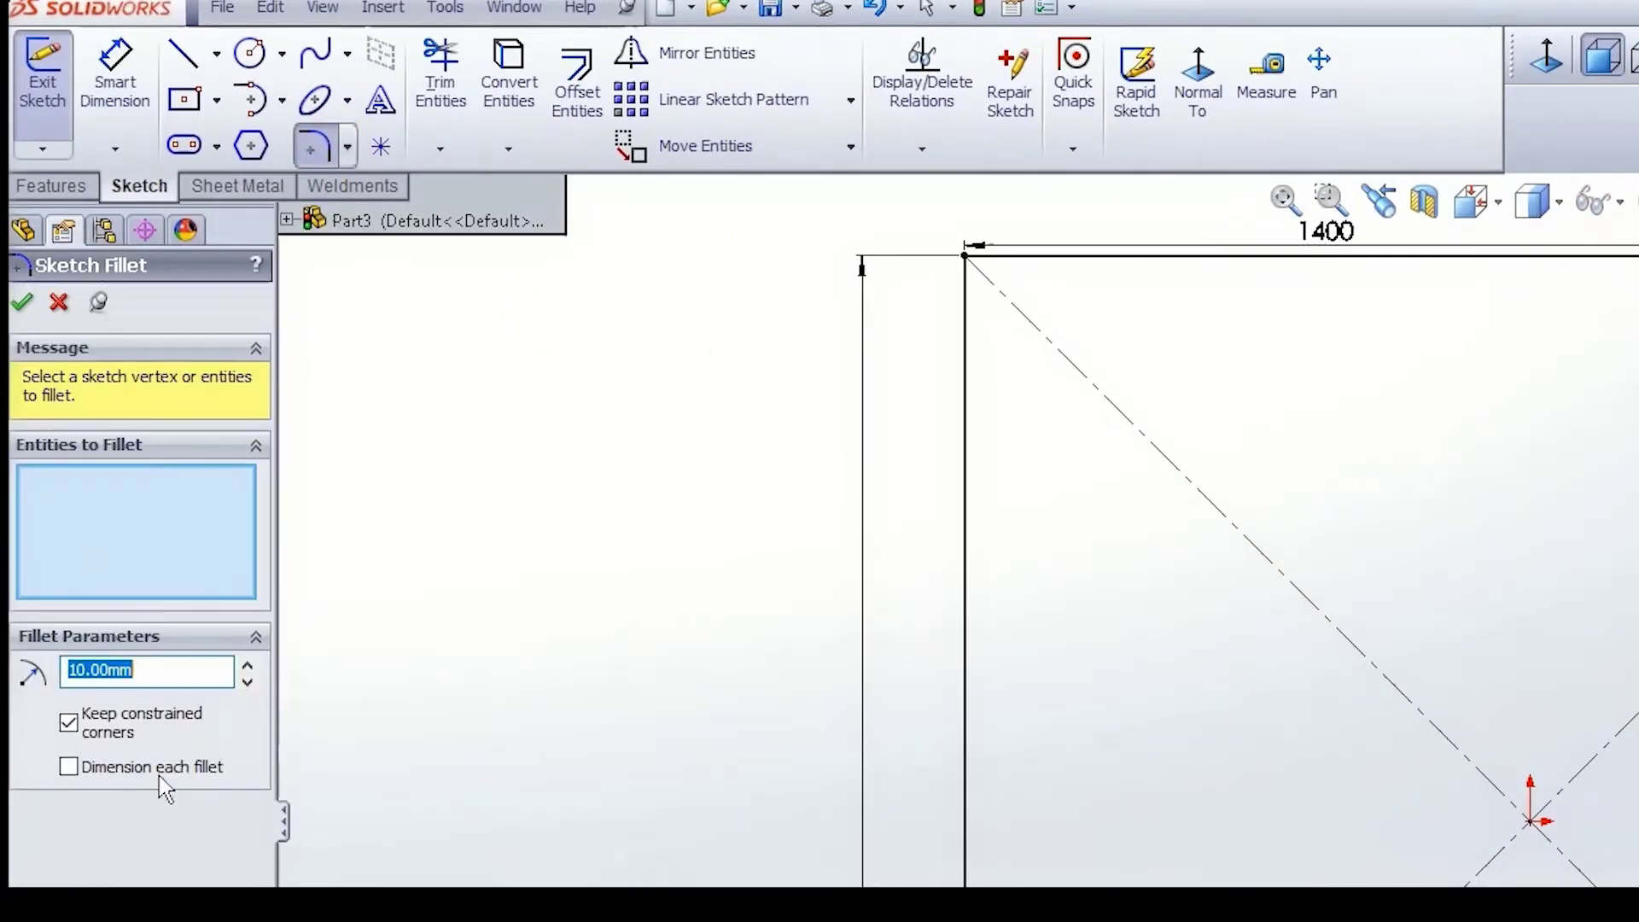
- Fillet the square's four corner line pairs at a 699 mm radius, forming a circle
left_click(158, 670)
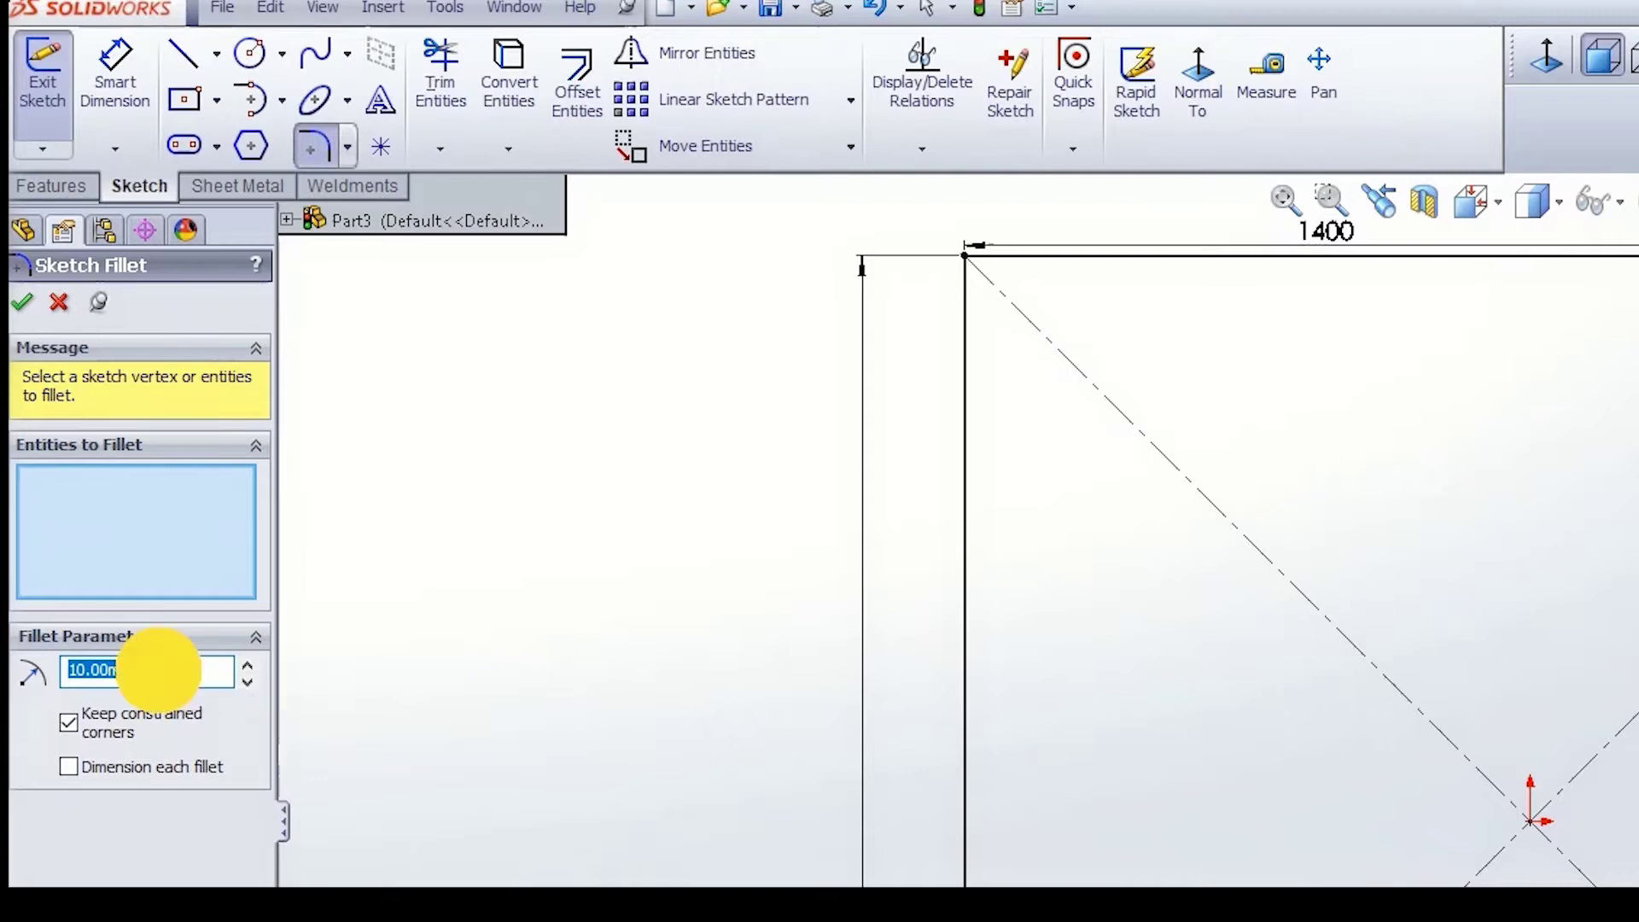
type("69")
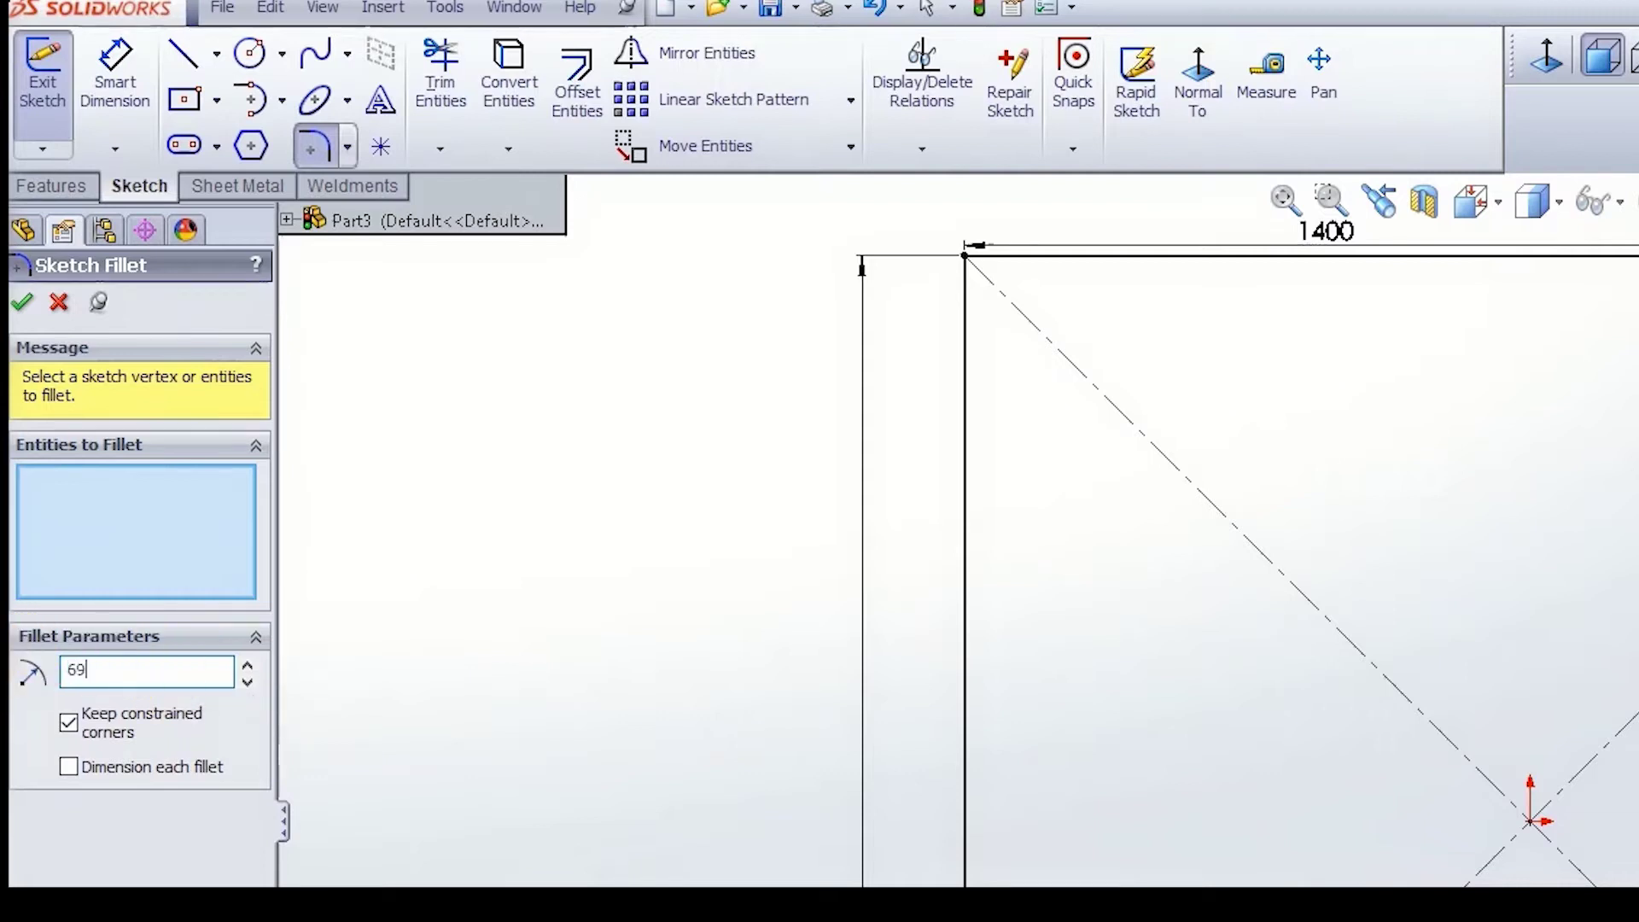
type("9")
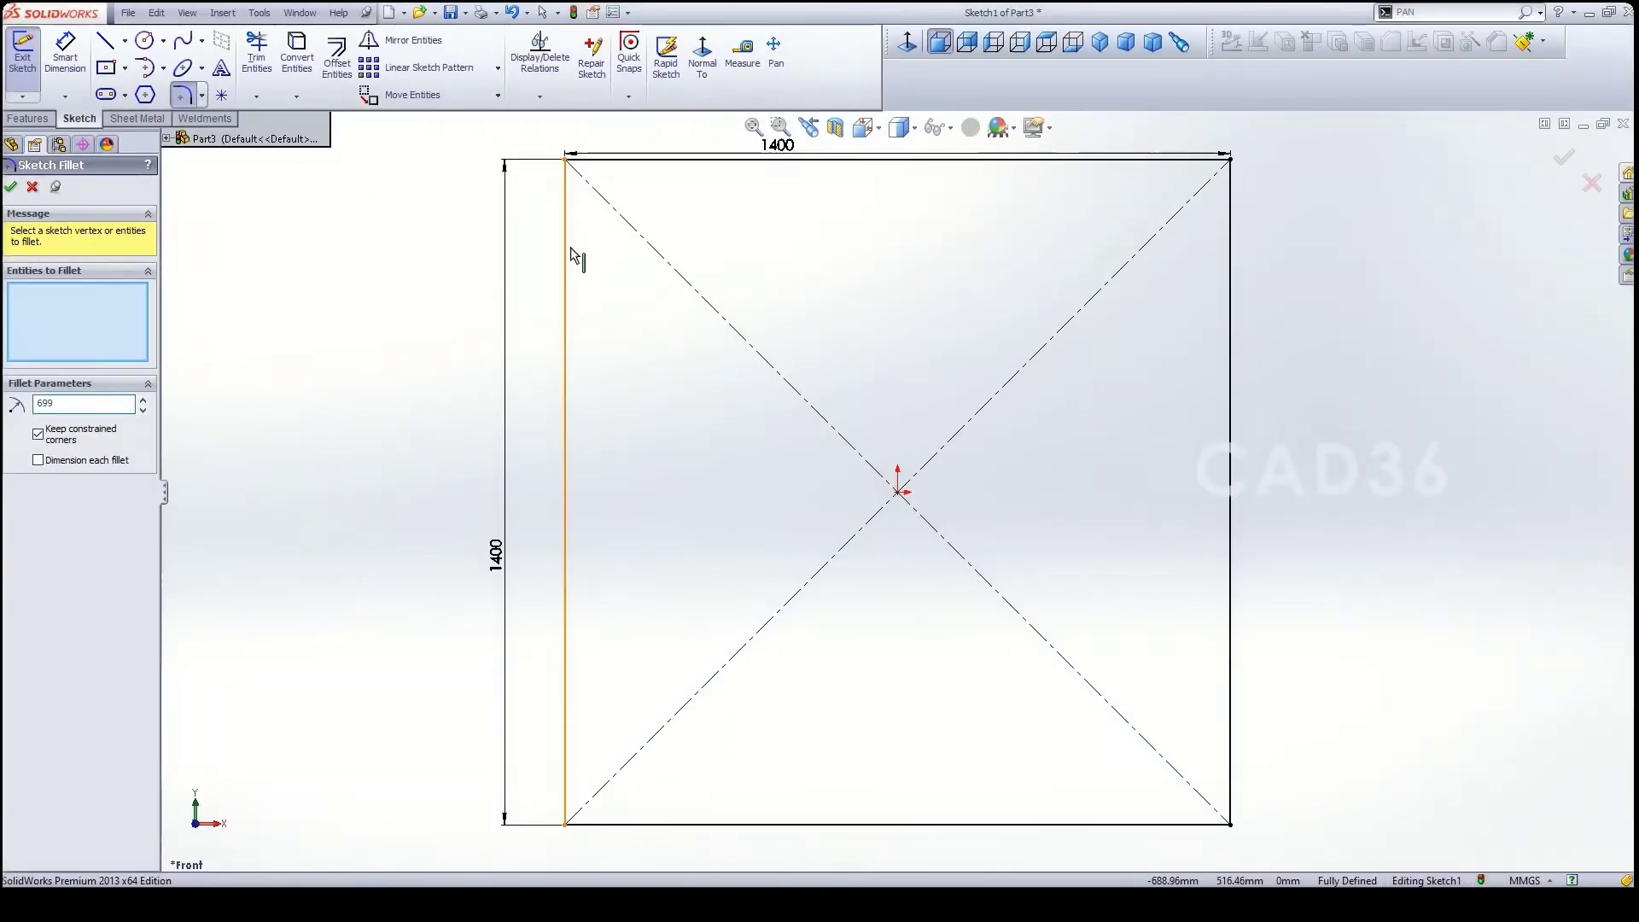
left_click(566, 256)
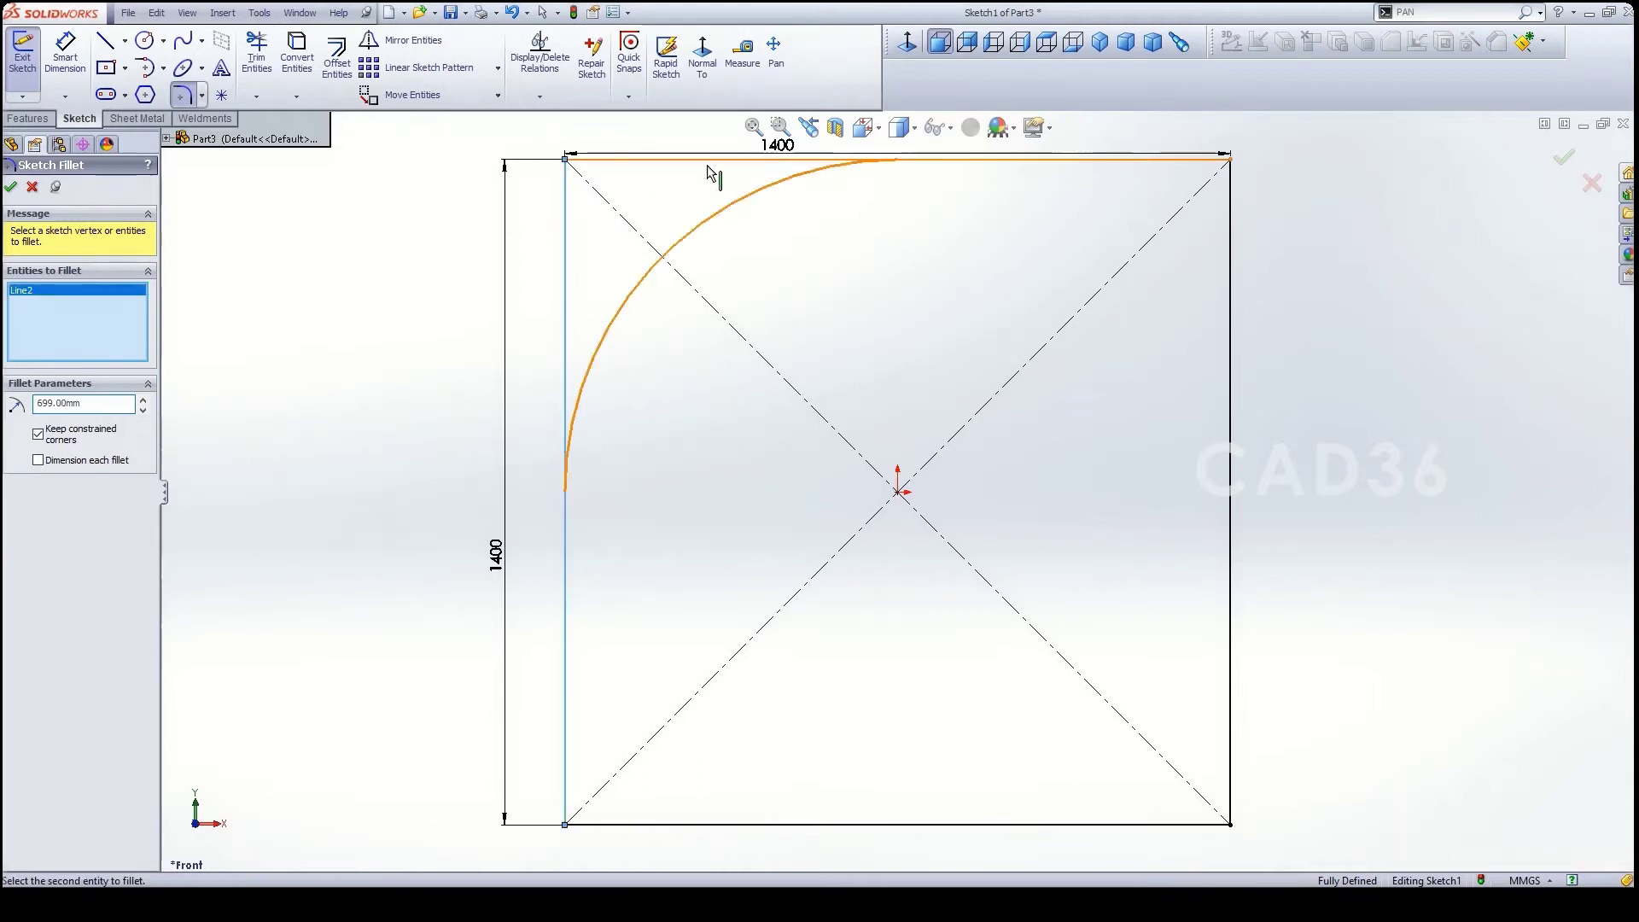
left_click(995, 158)
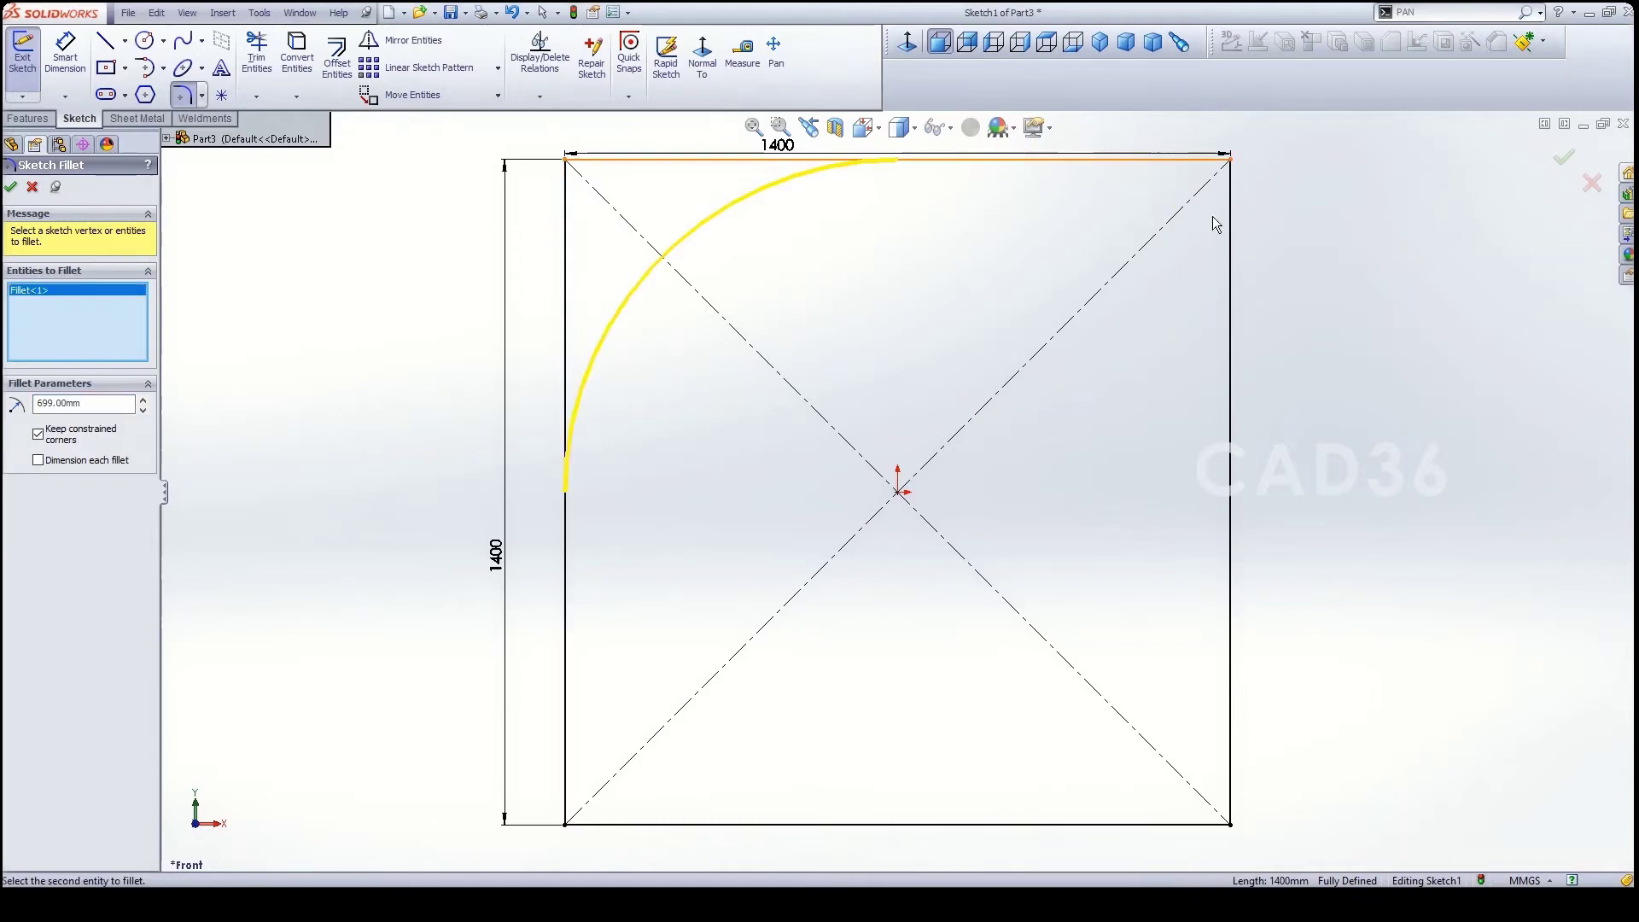
left_click(1230, 290)
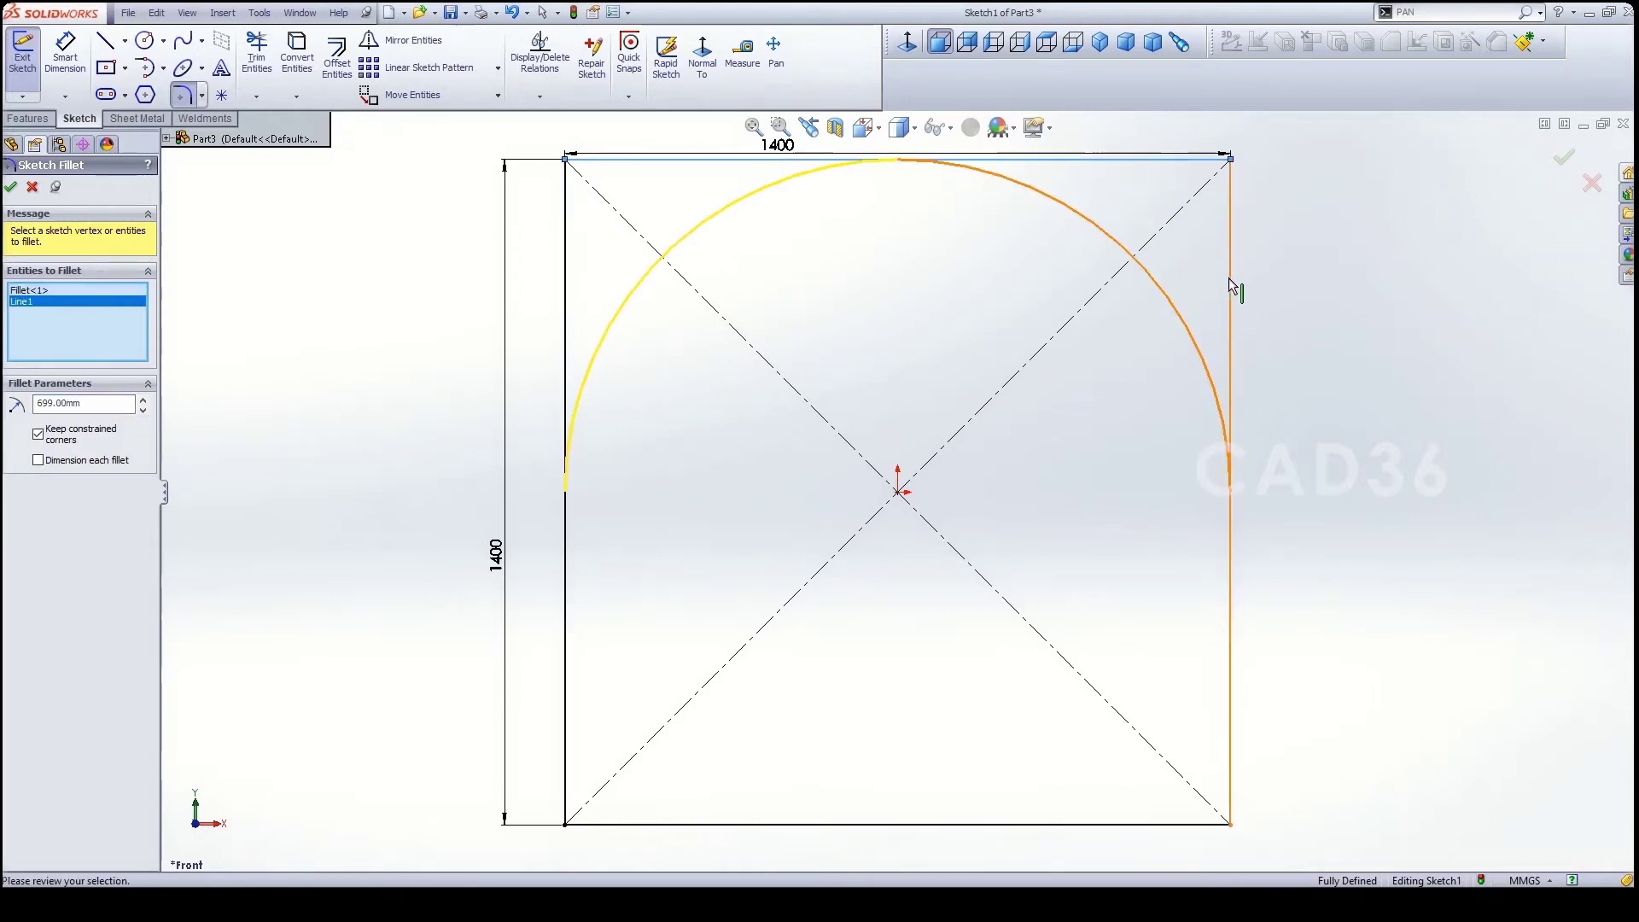
left_click(1129, 825)
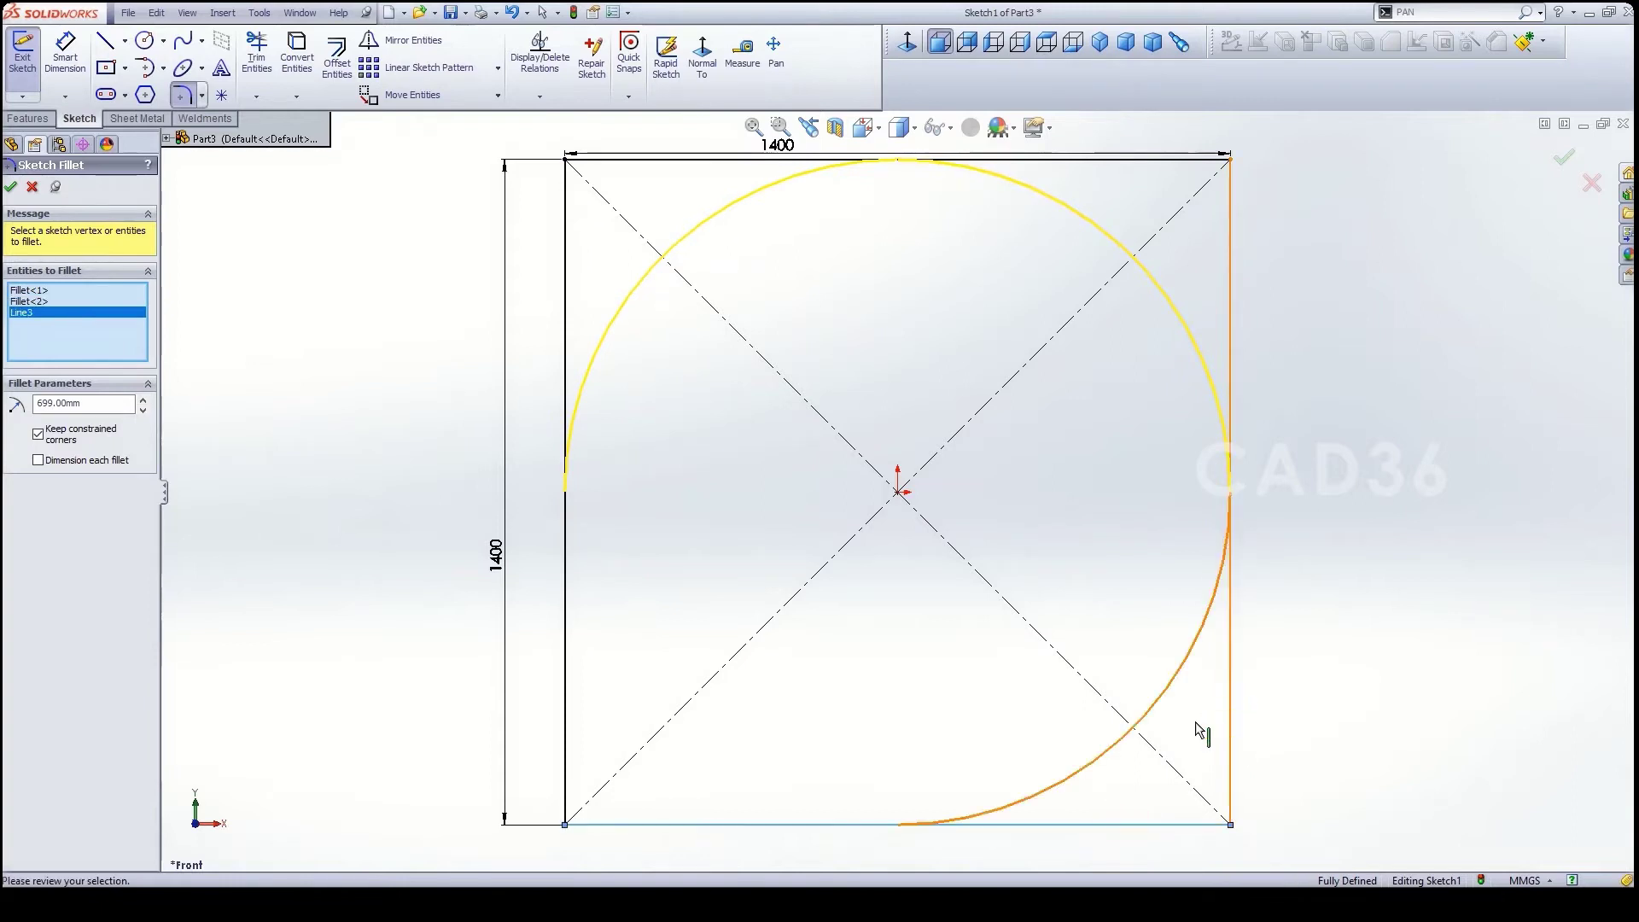
left_click(573, 754)
left_click(564, 521)
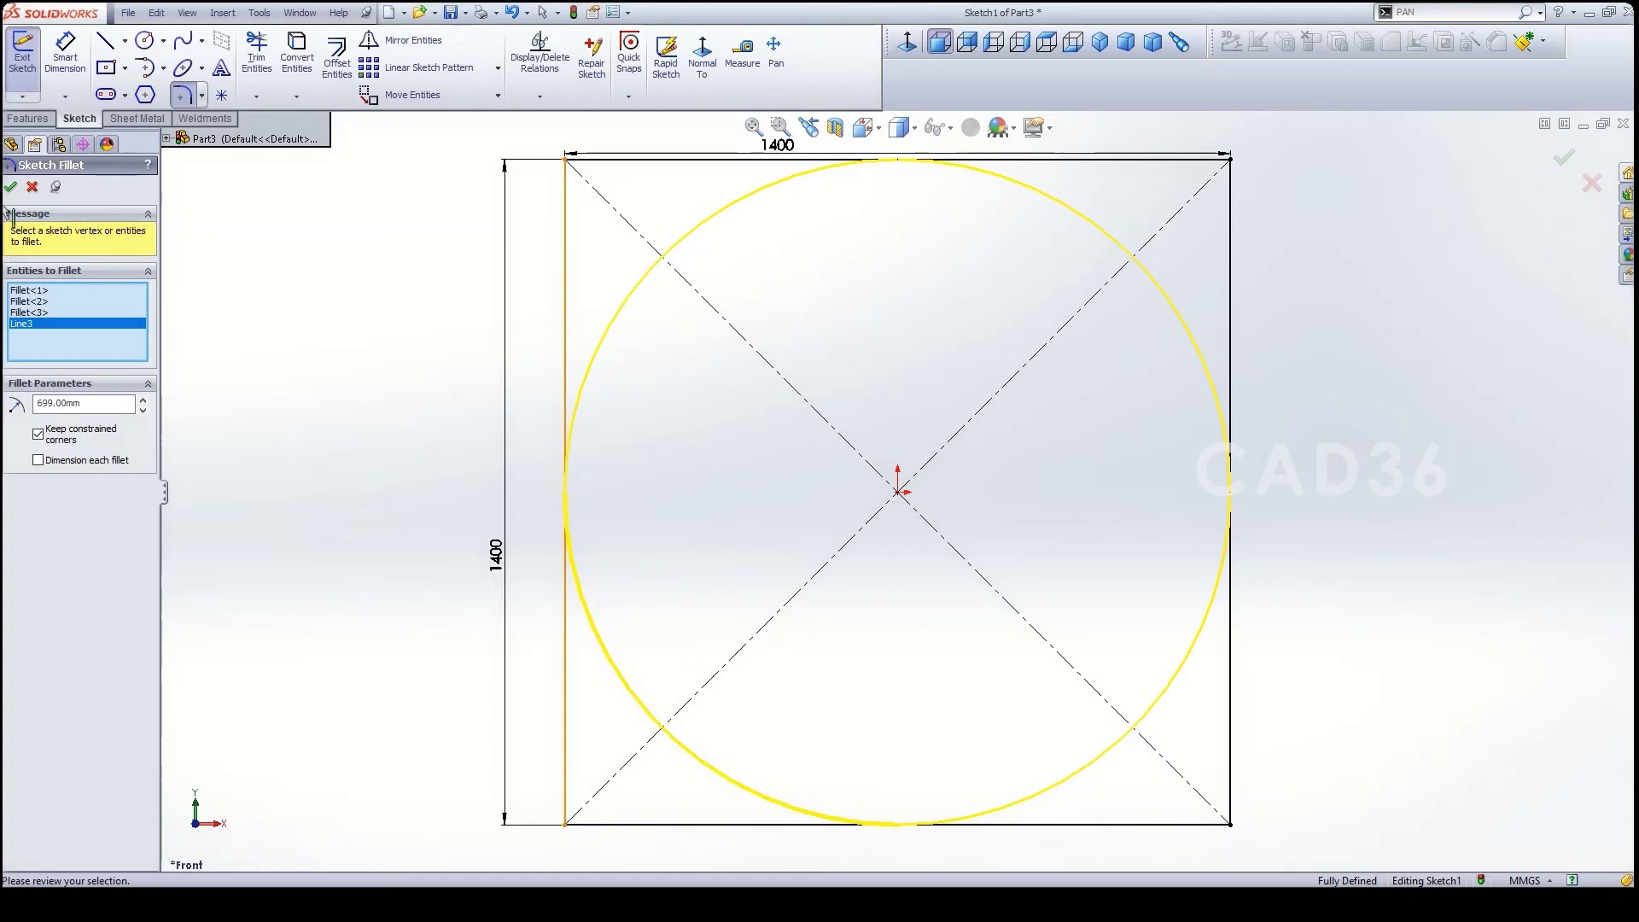
left_click(11, 187)
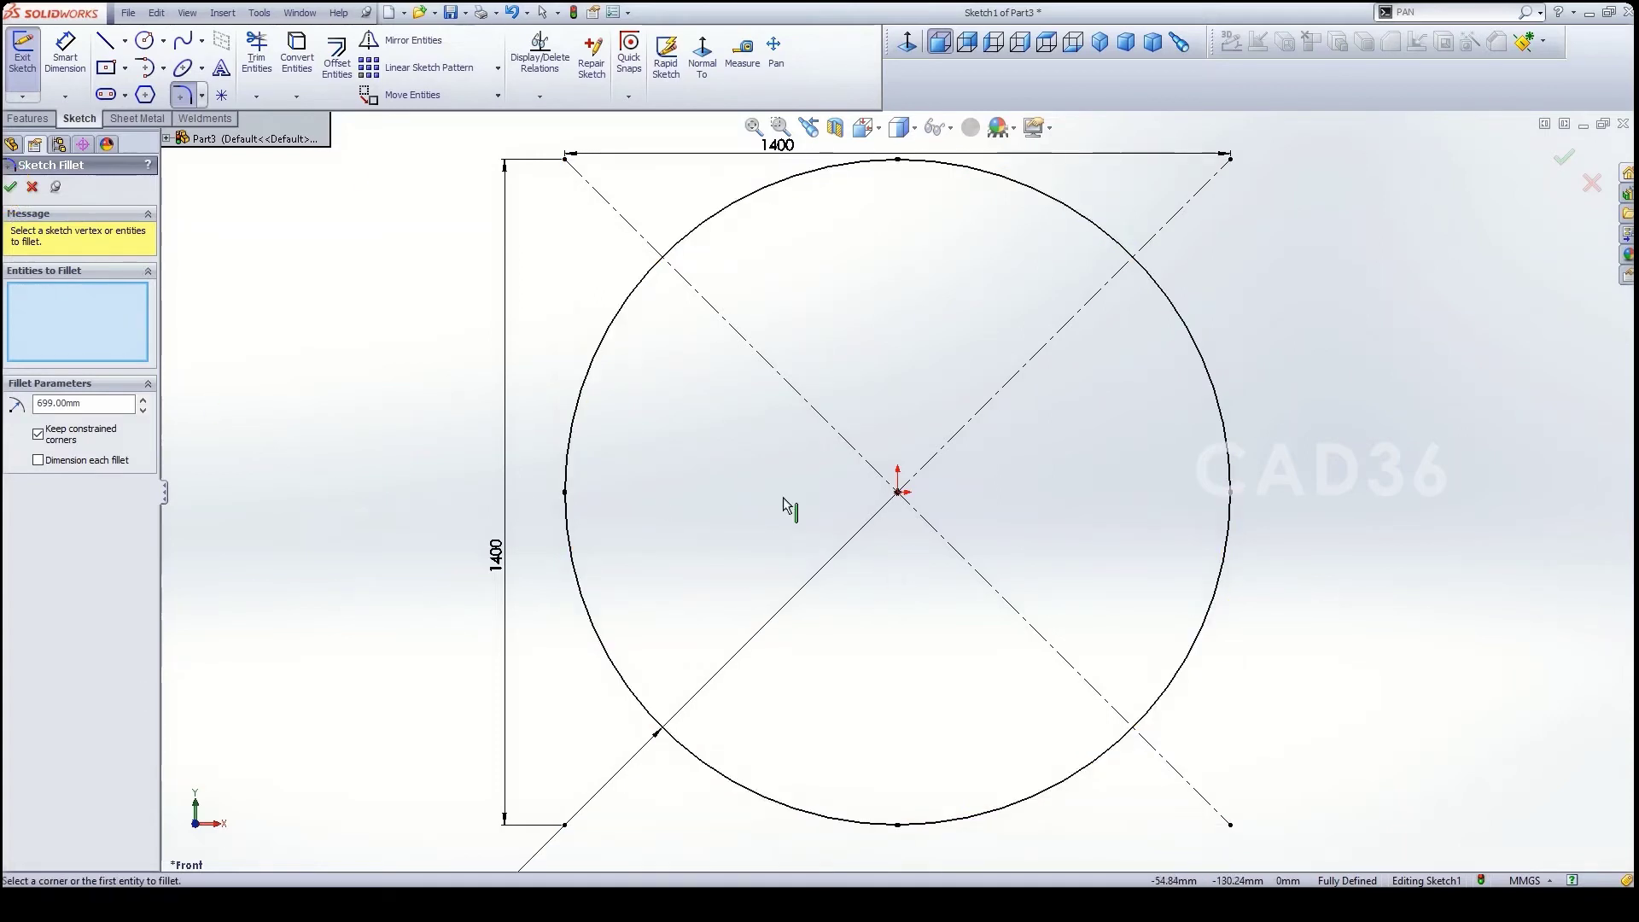
- Draw a horizontal line from the origin to just past the circle's right edge
left_click(120, 44)
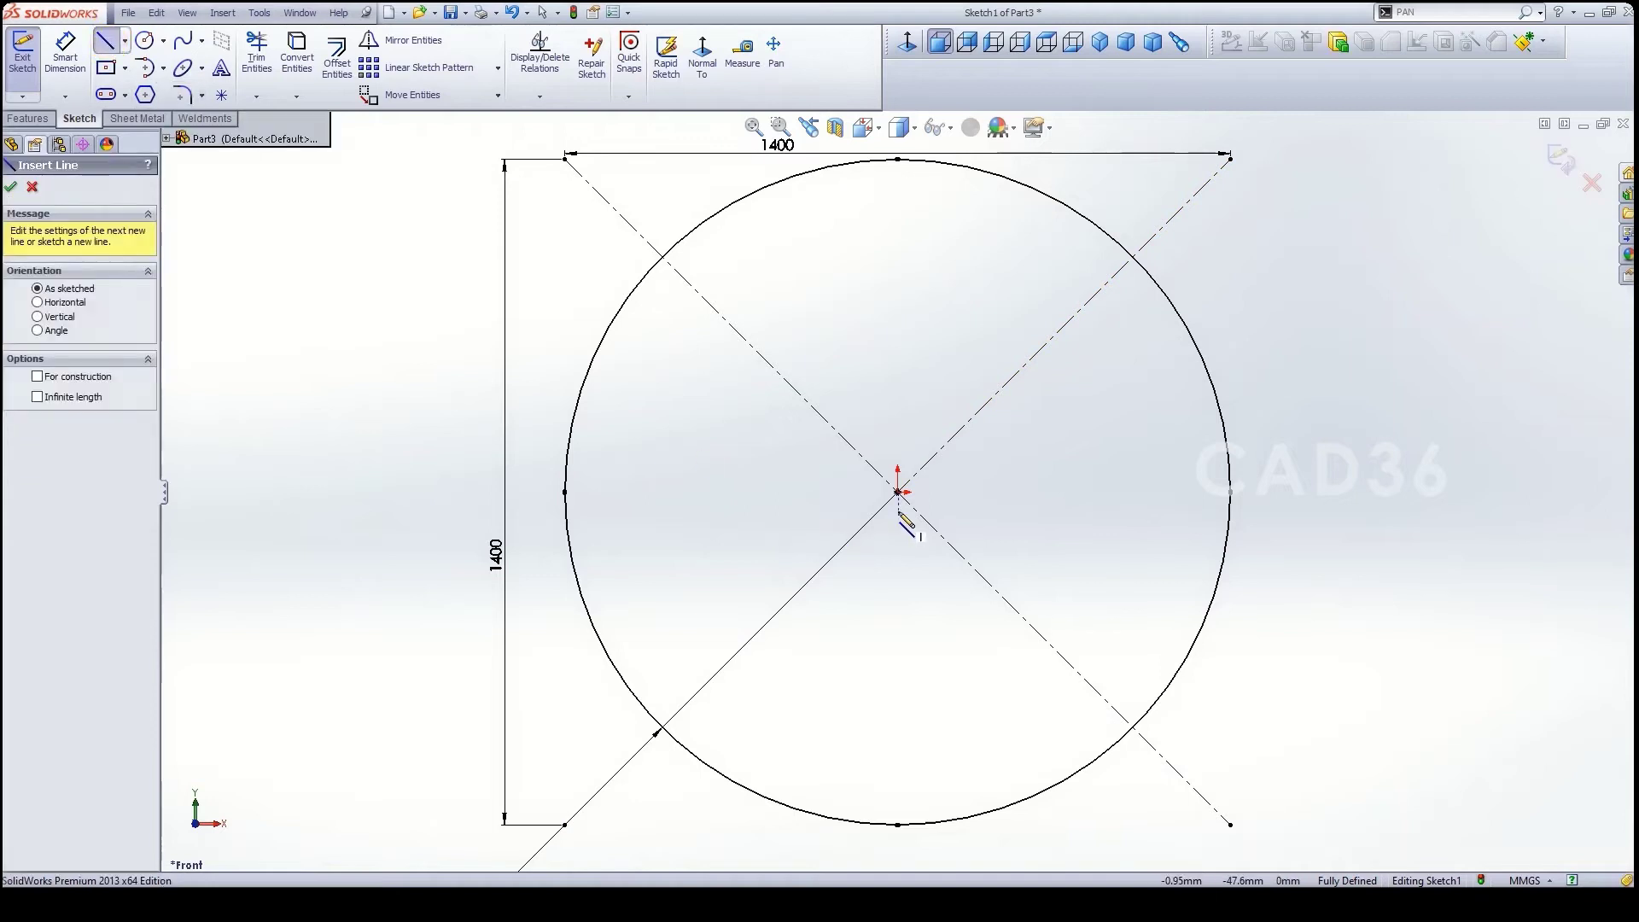
scroll(906, 506, "down", 3)
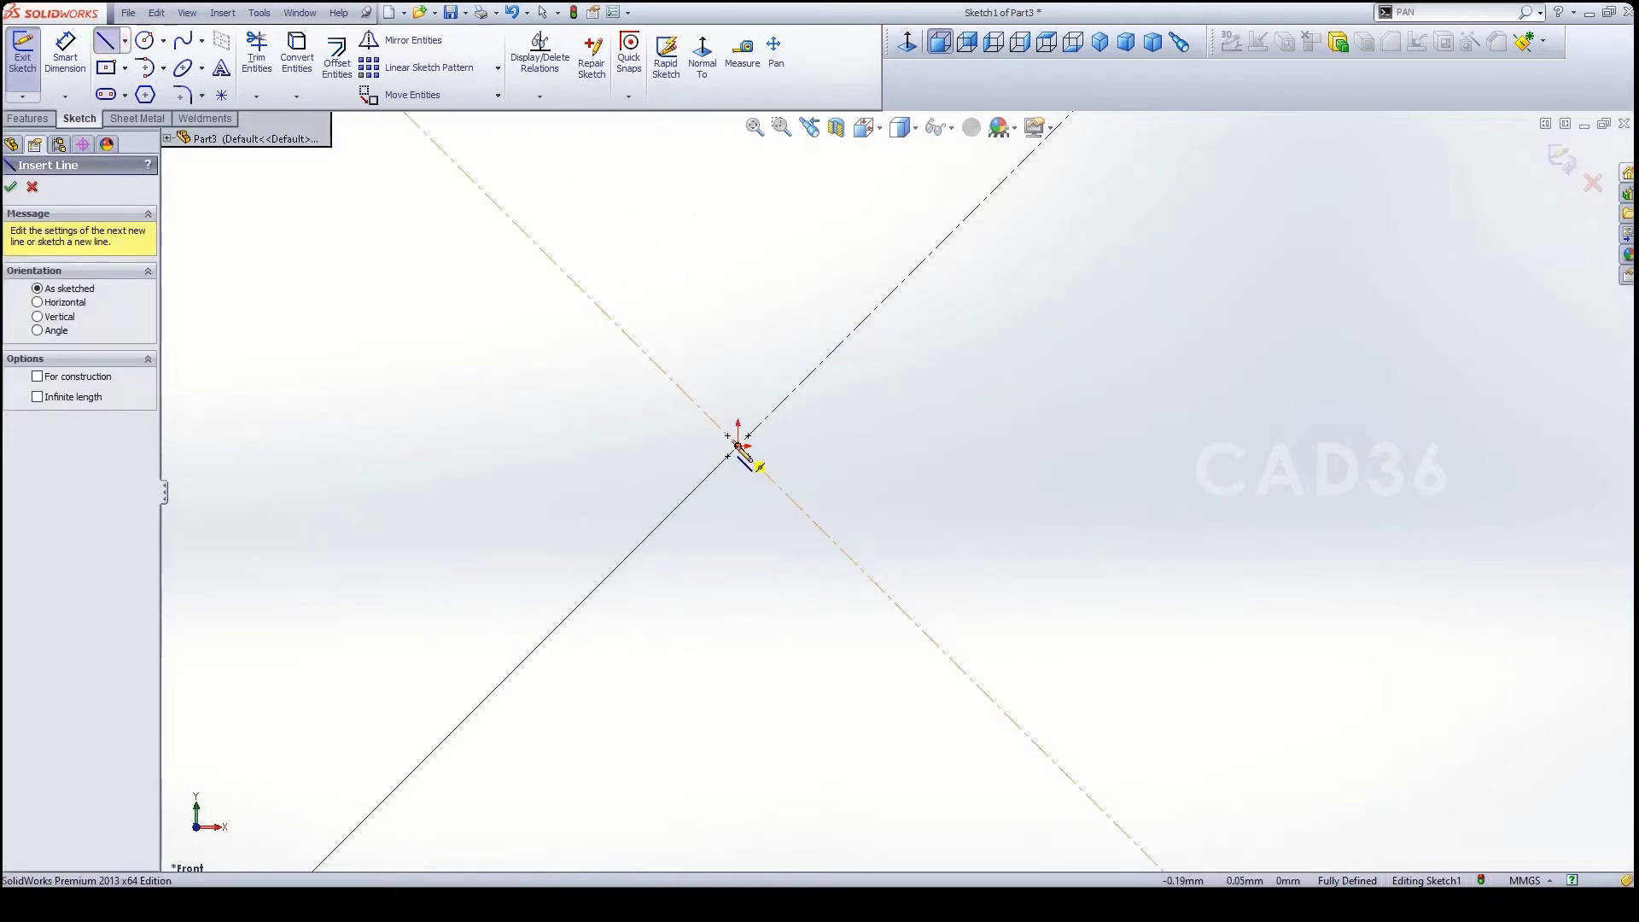
left_click(737, 445)
scroll(580, 547, "down", 2)
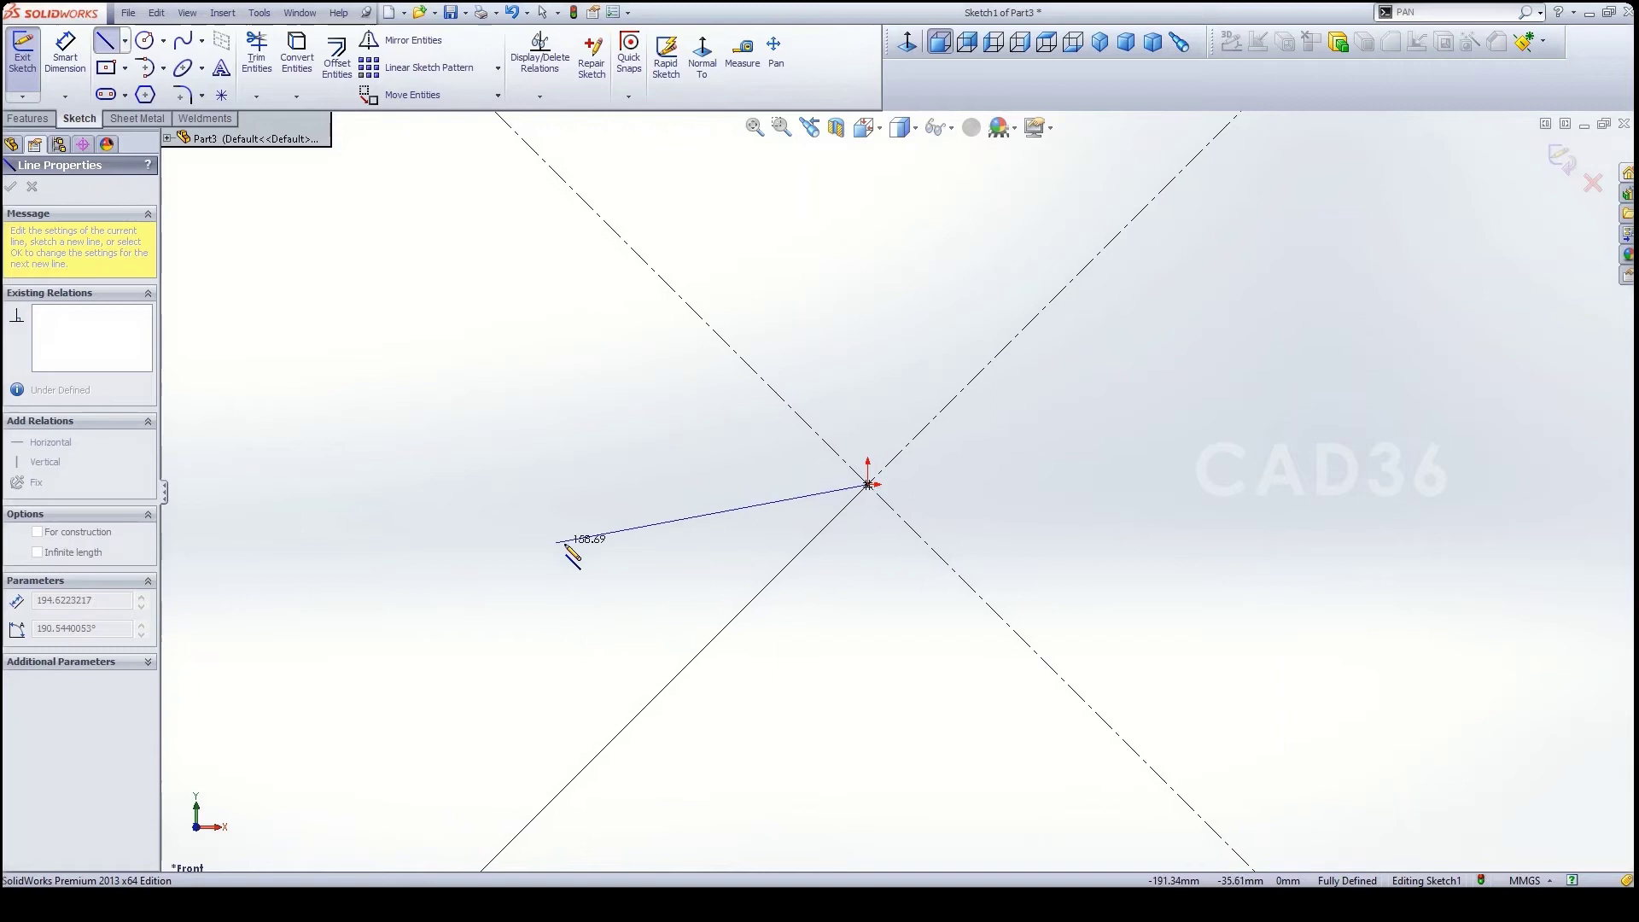
scroll(905, 512, "up", 4)
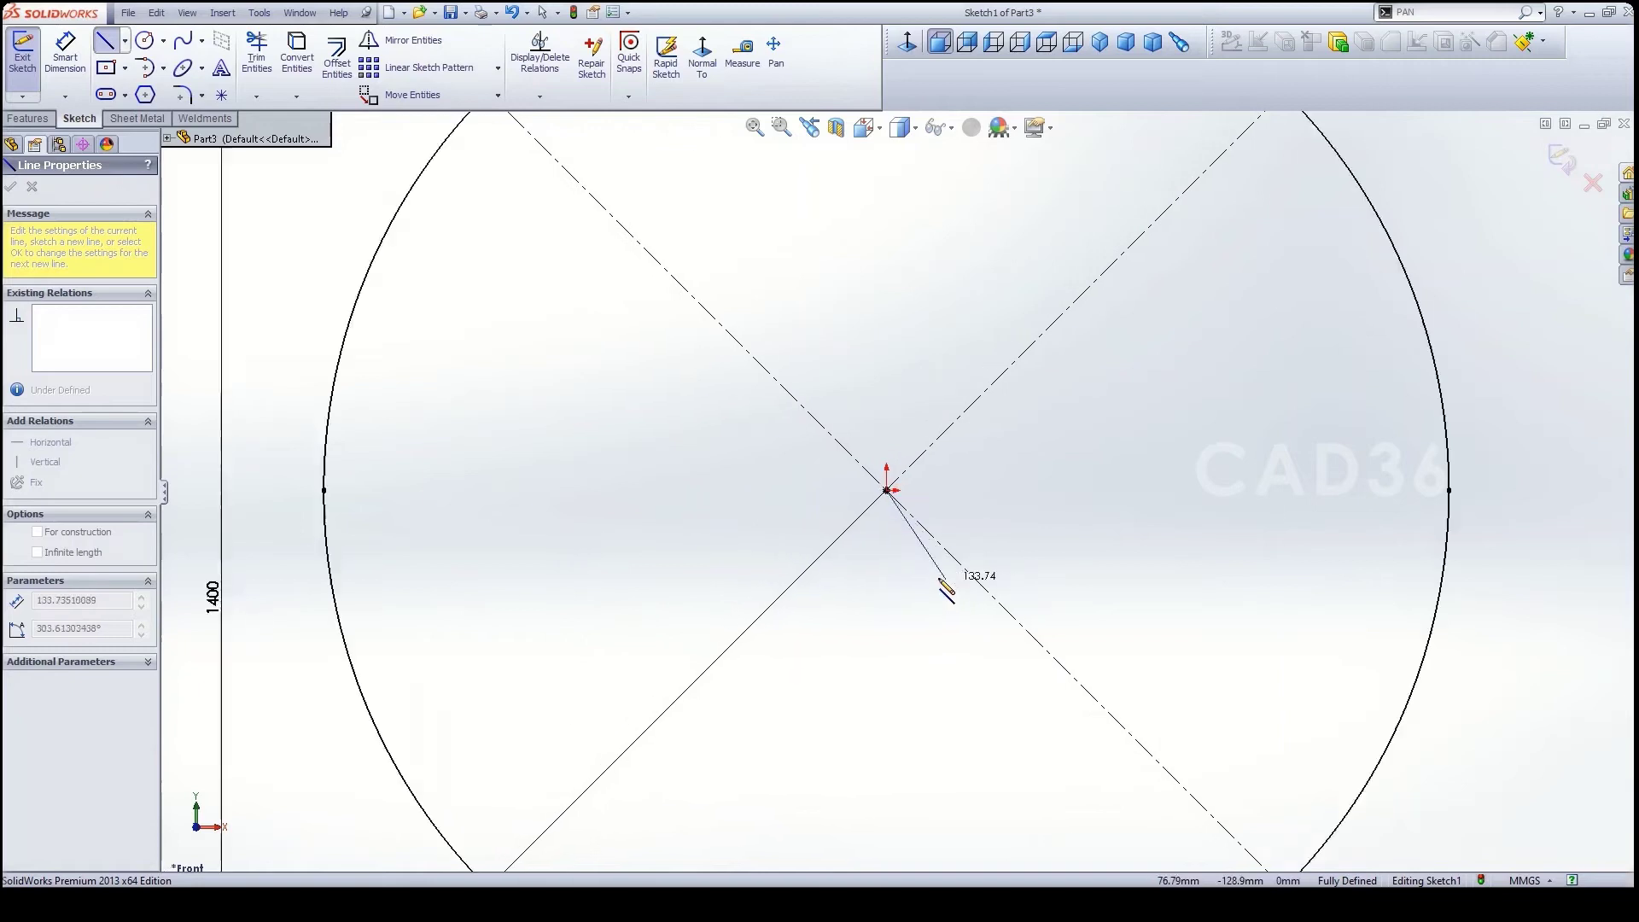
left_click(1344, 495)
key("Escape")
scroll(1289, 495, "down", 4)
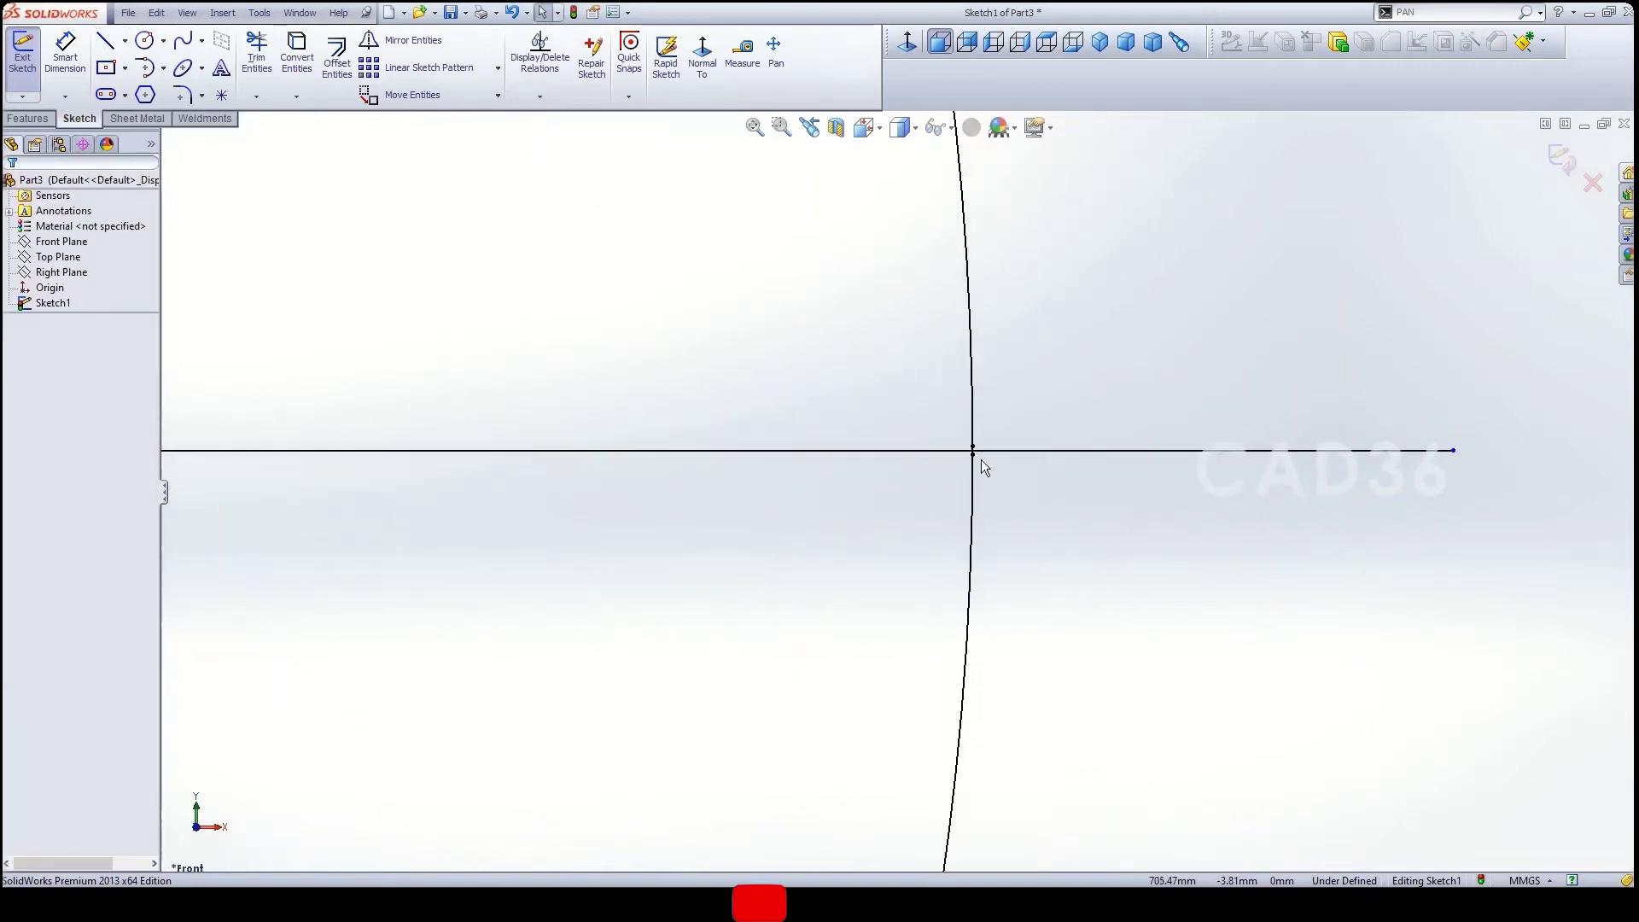
scroll(981, 461, "down", 2)
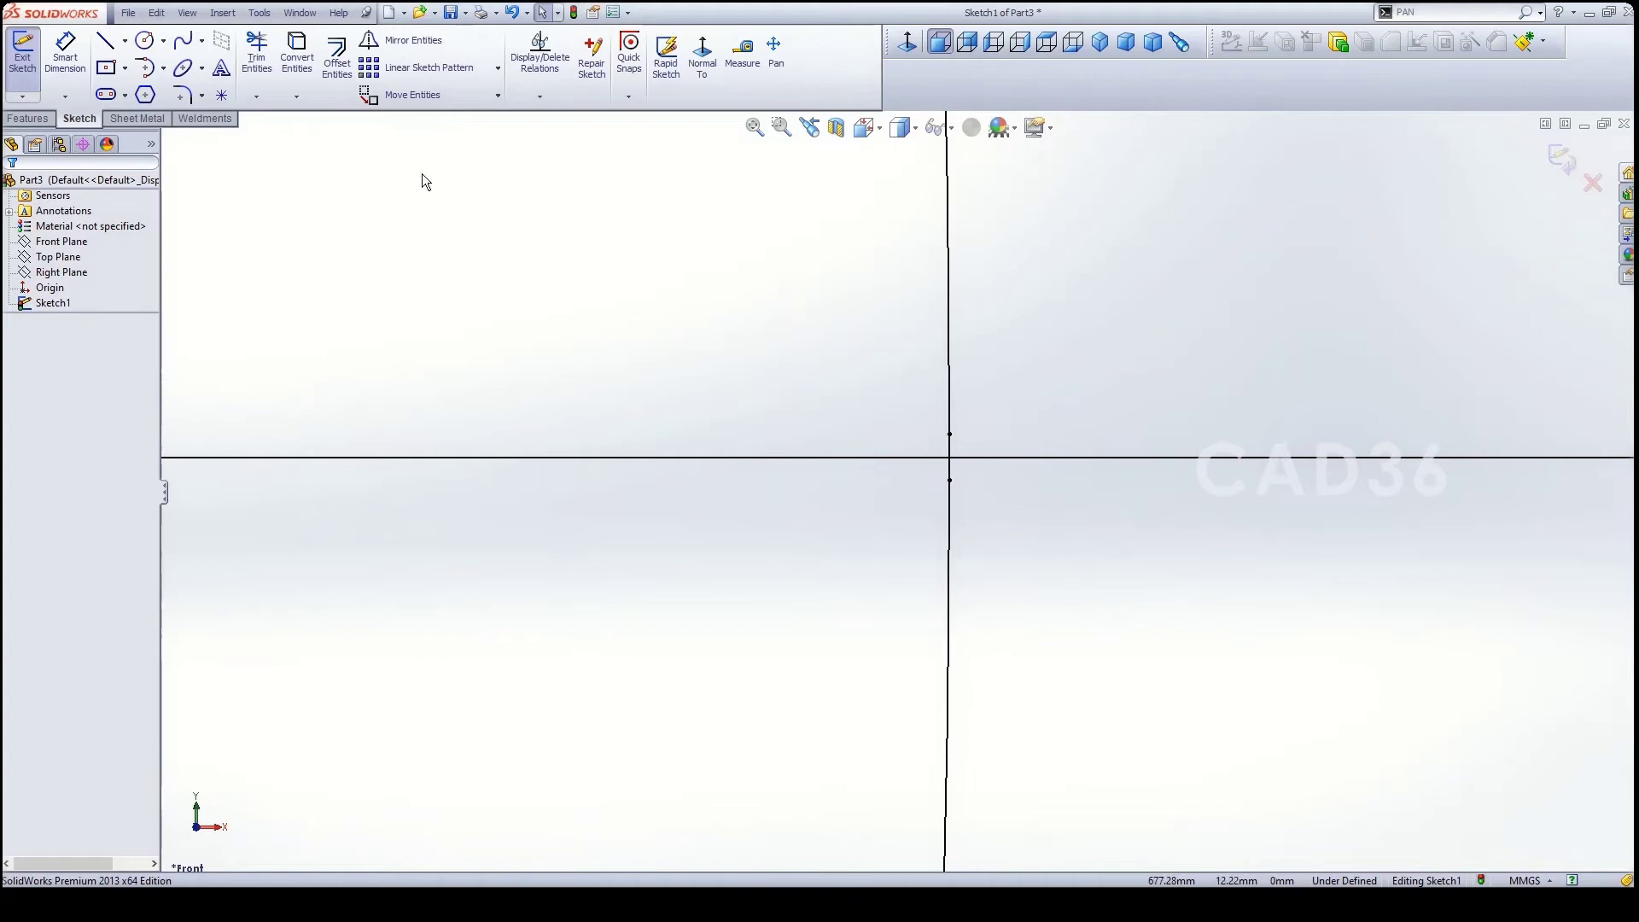
- Offset the horizontal line 0.5 mm to both sides
left_click(337, 57)
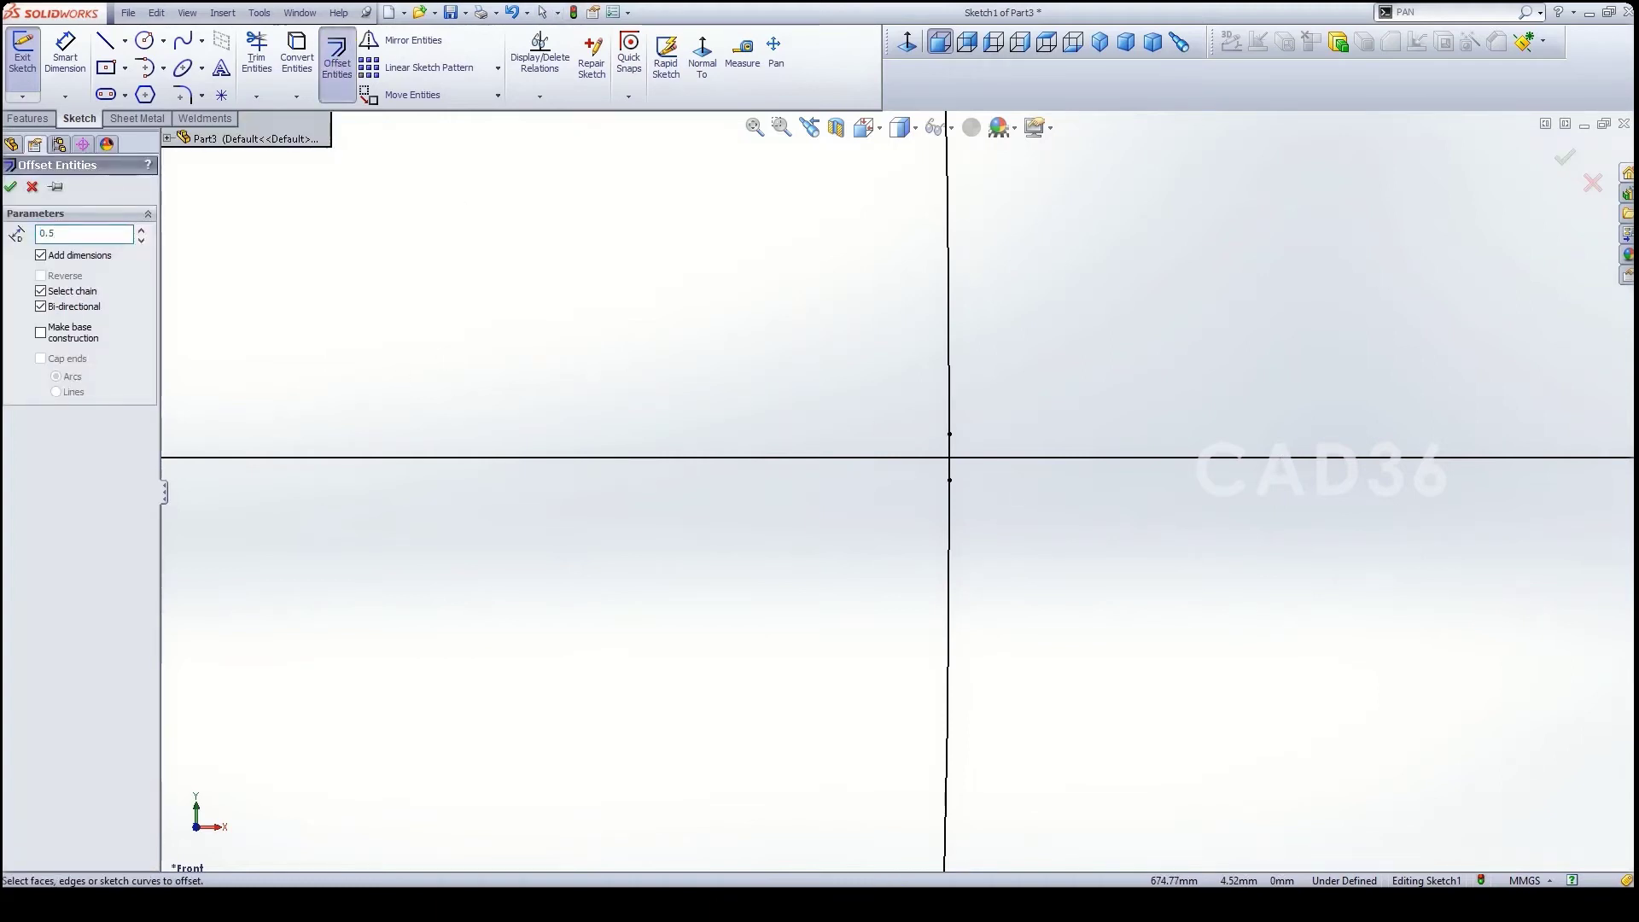
type("0.5")
left_click(51, 309)
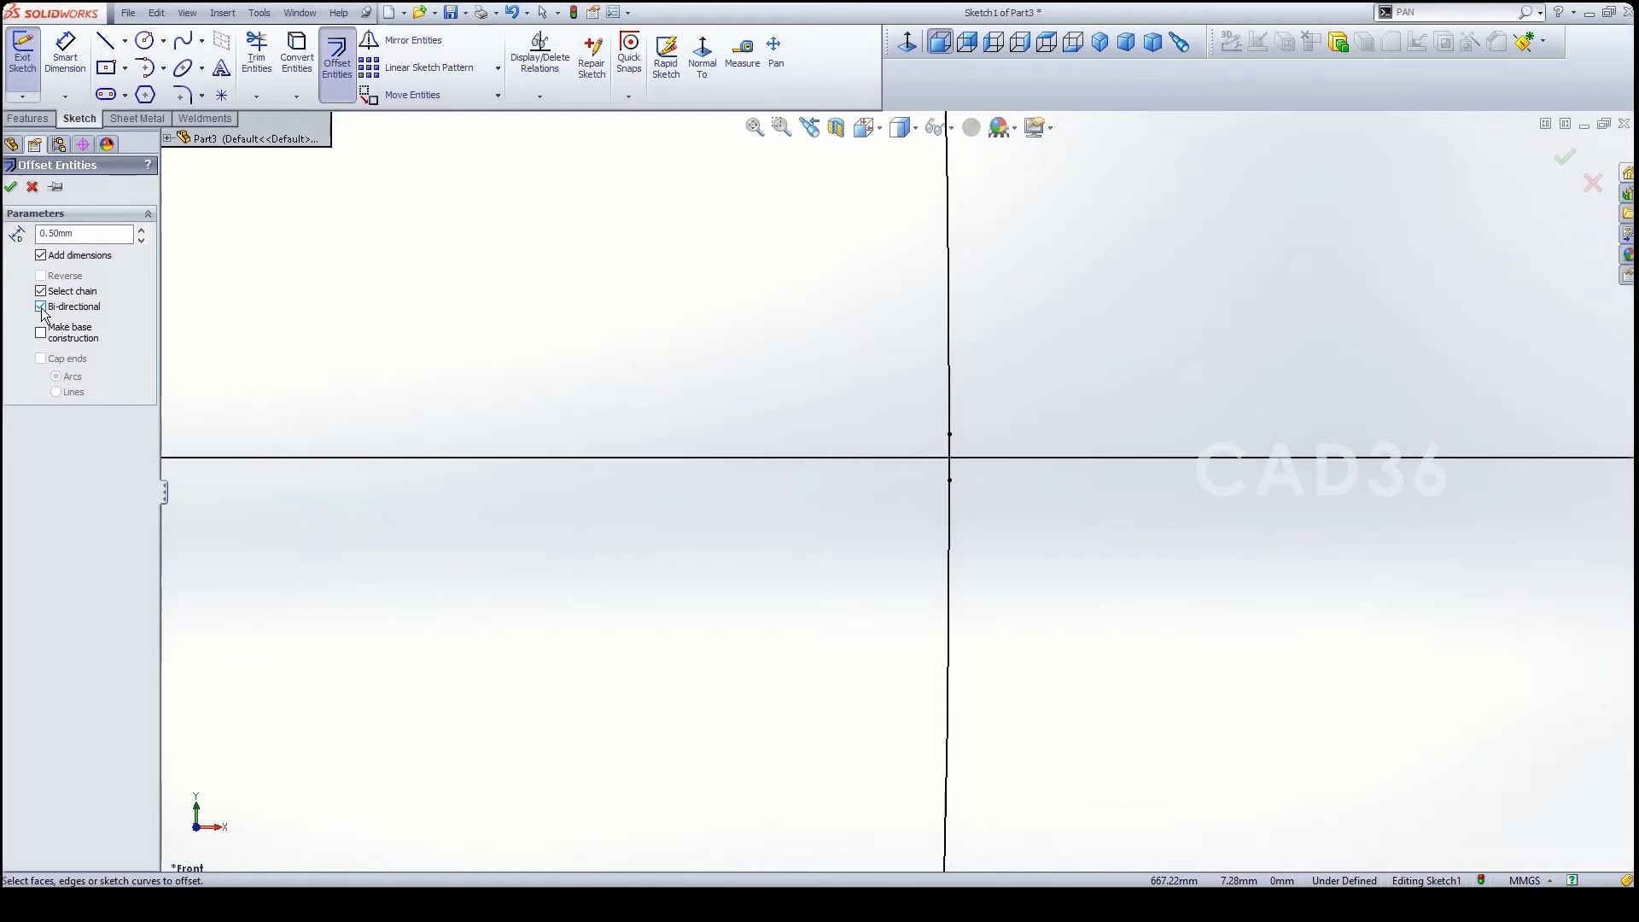
left_click(558, 459)
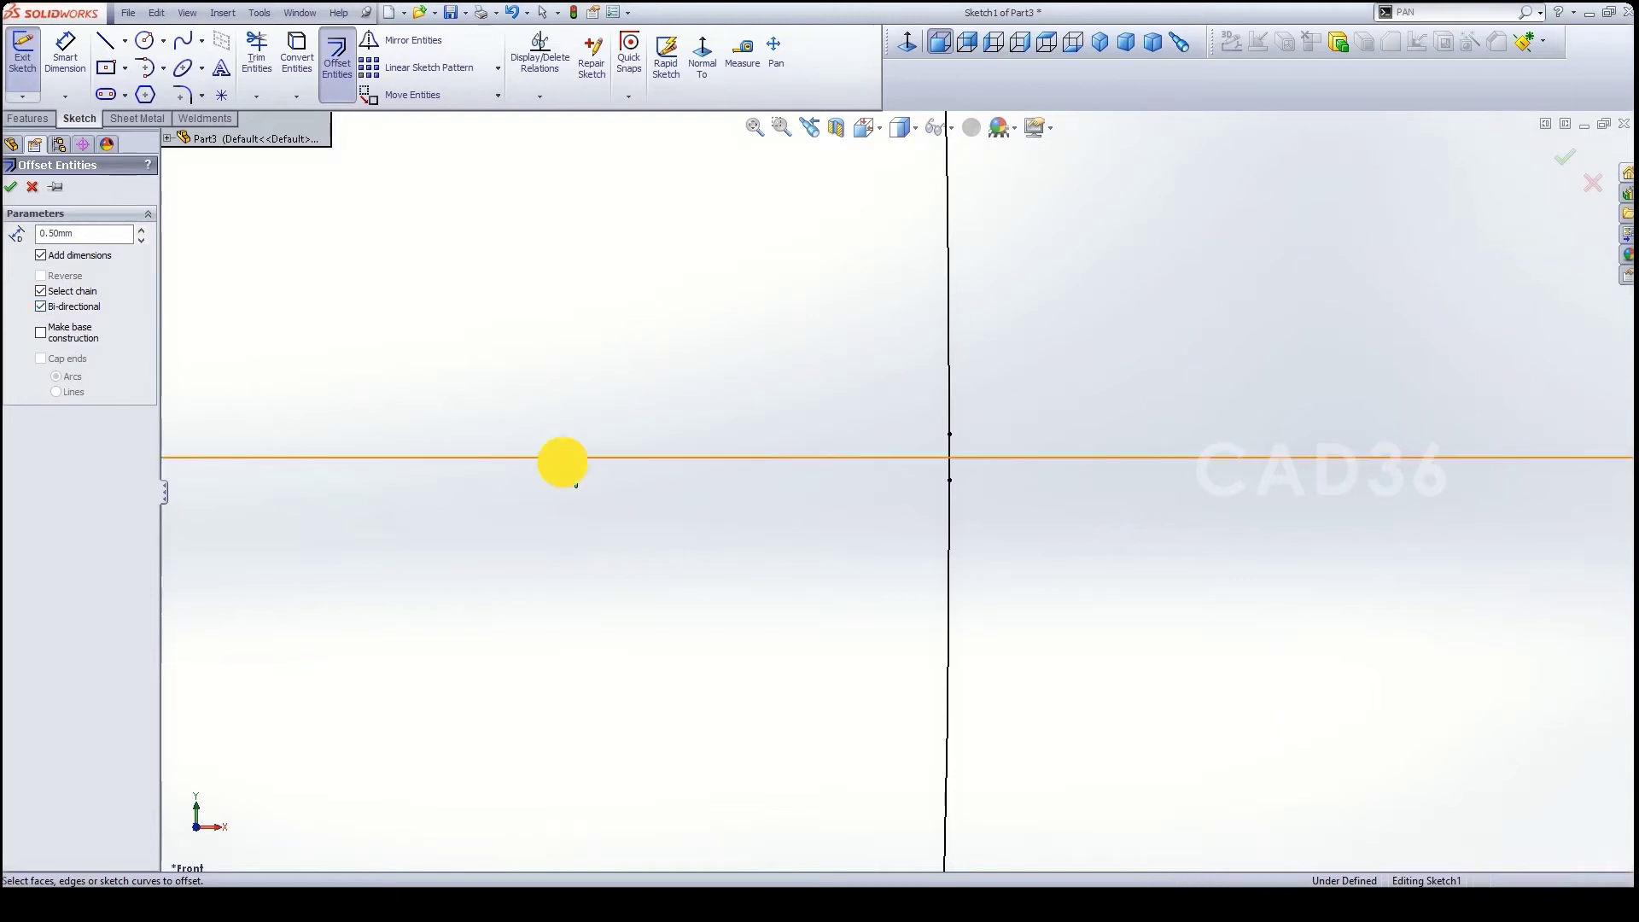
left_click(568, 583)
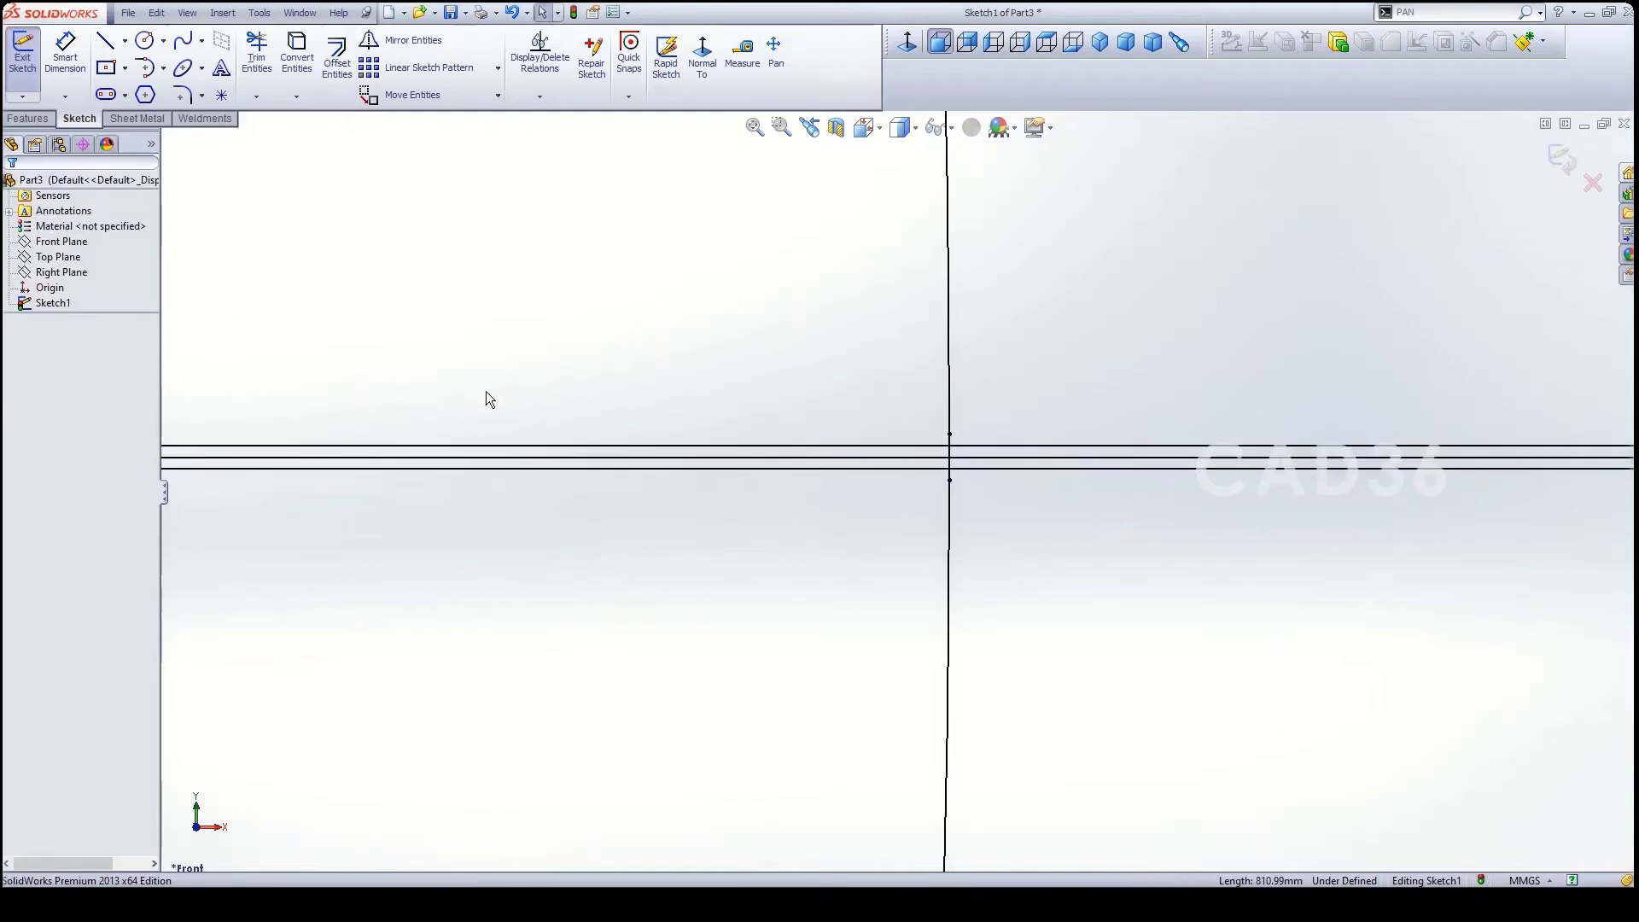
- Convert the three horizontal lines to construction geometry
left_click_drag(555, 412, 463, 546)
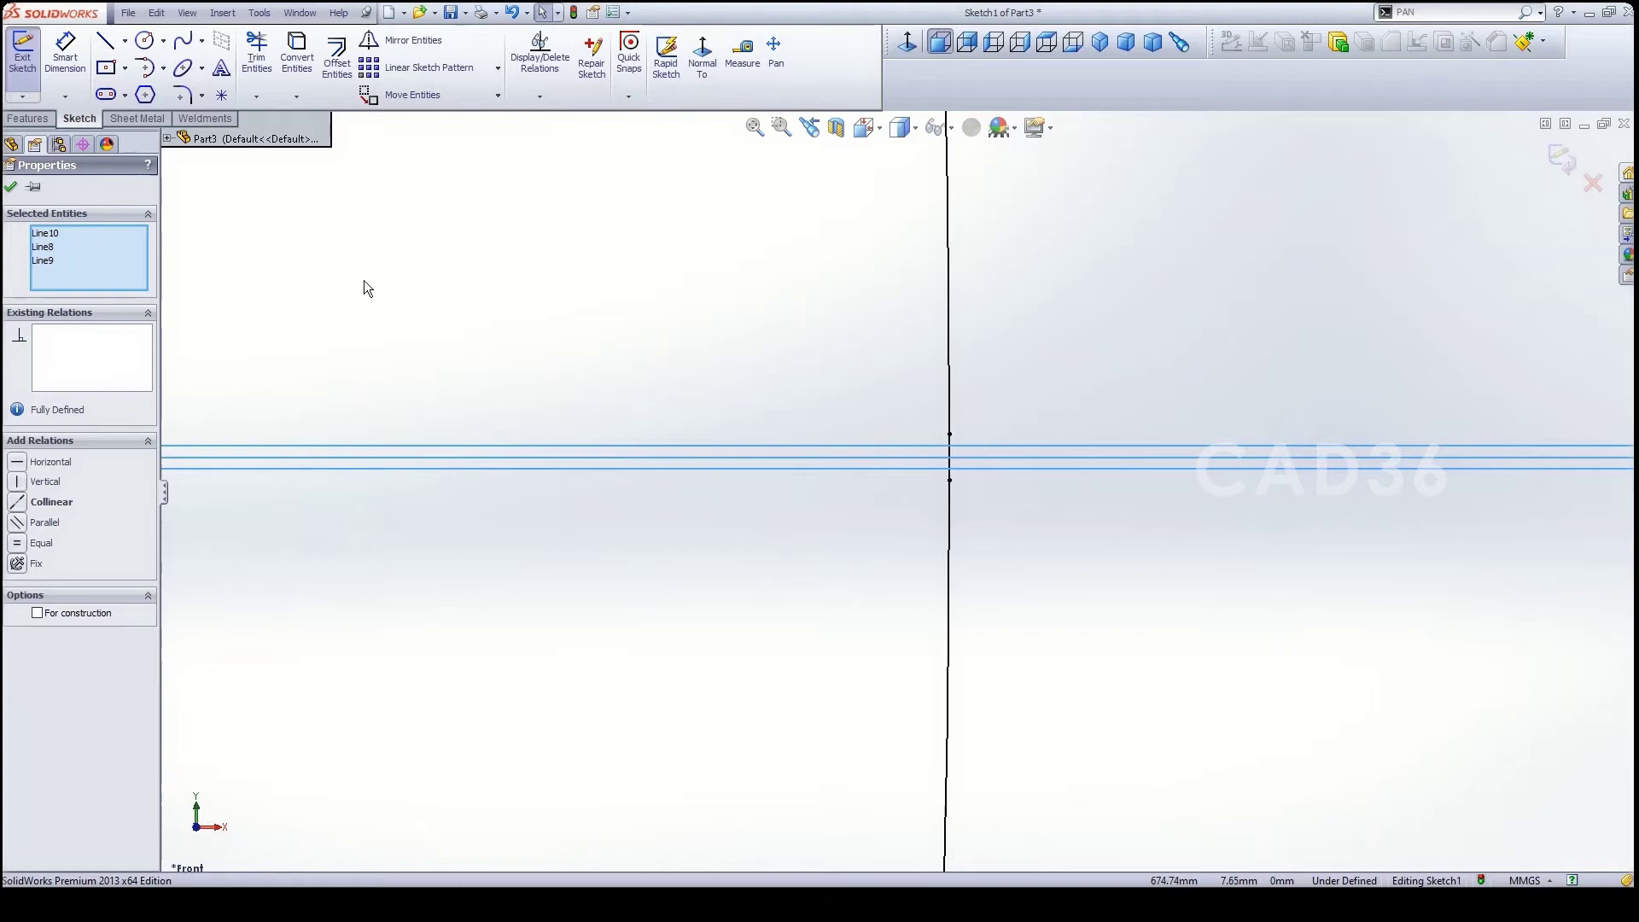
left_click(100, 613)
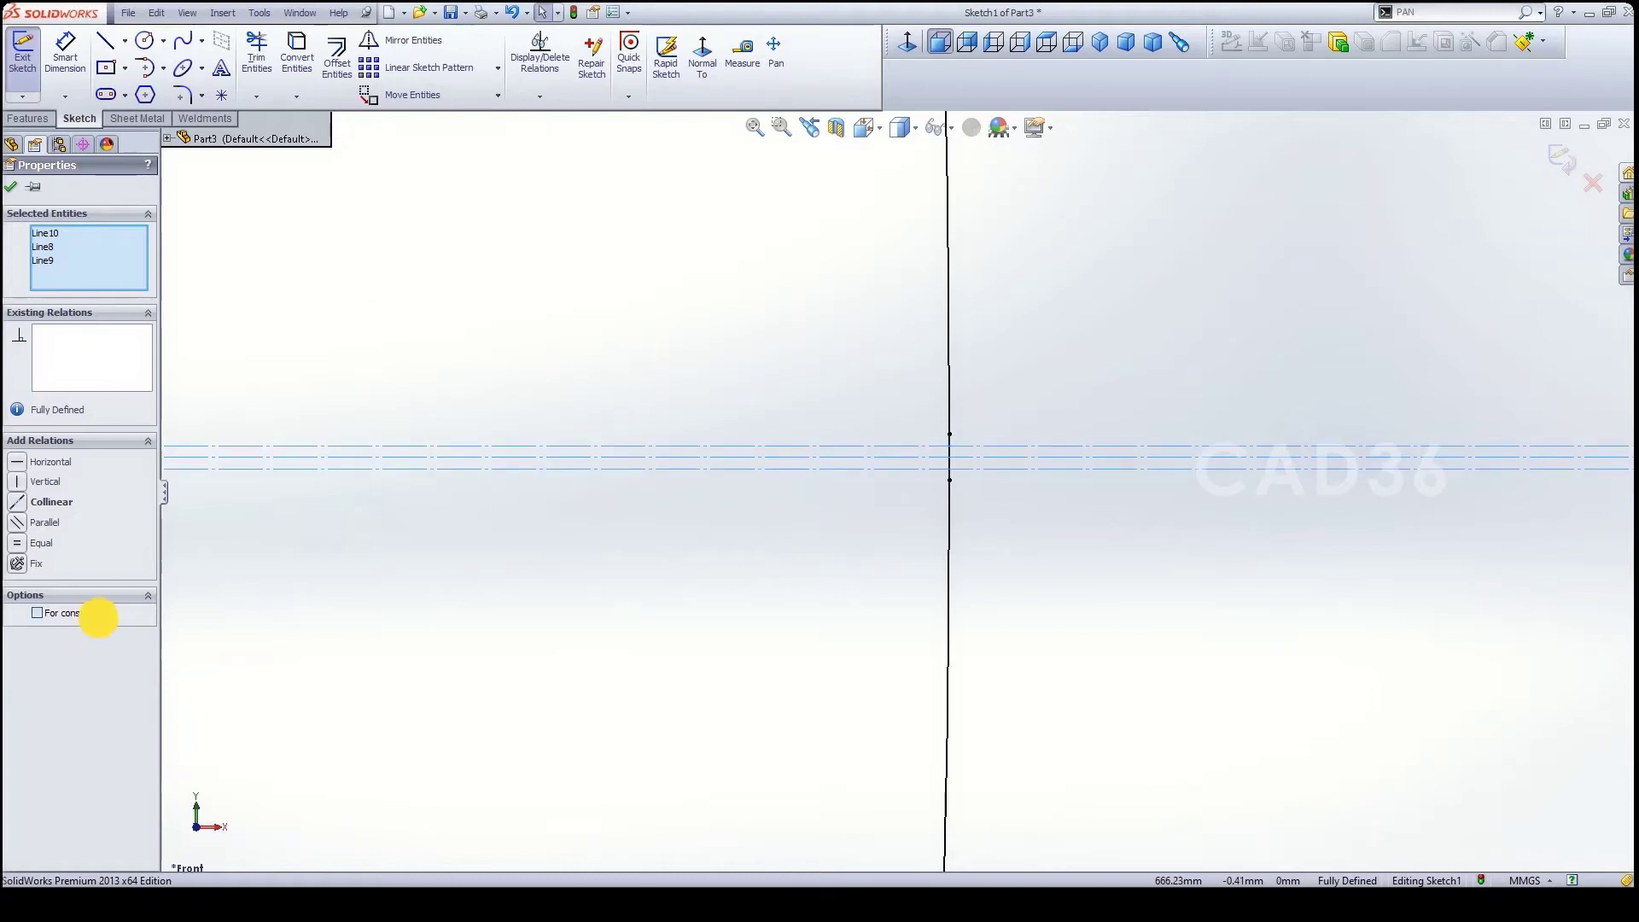
left_click(384, 593)
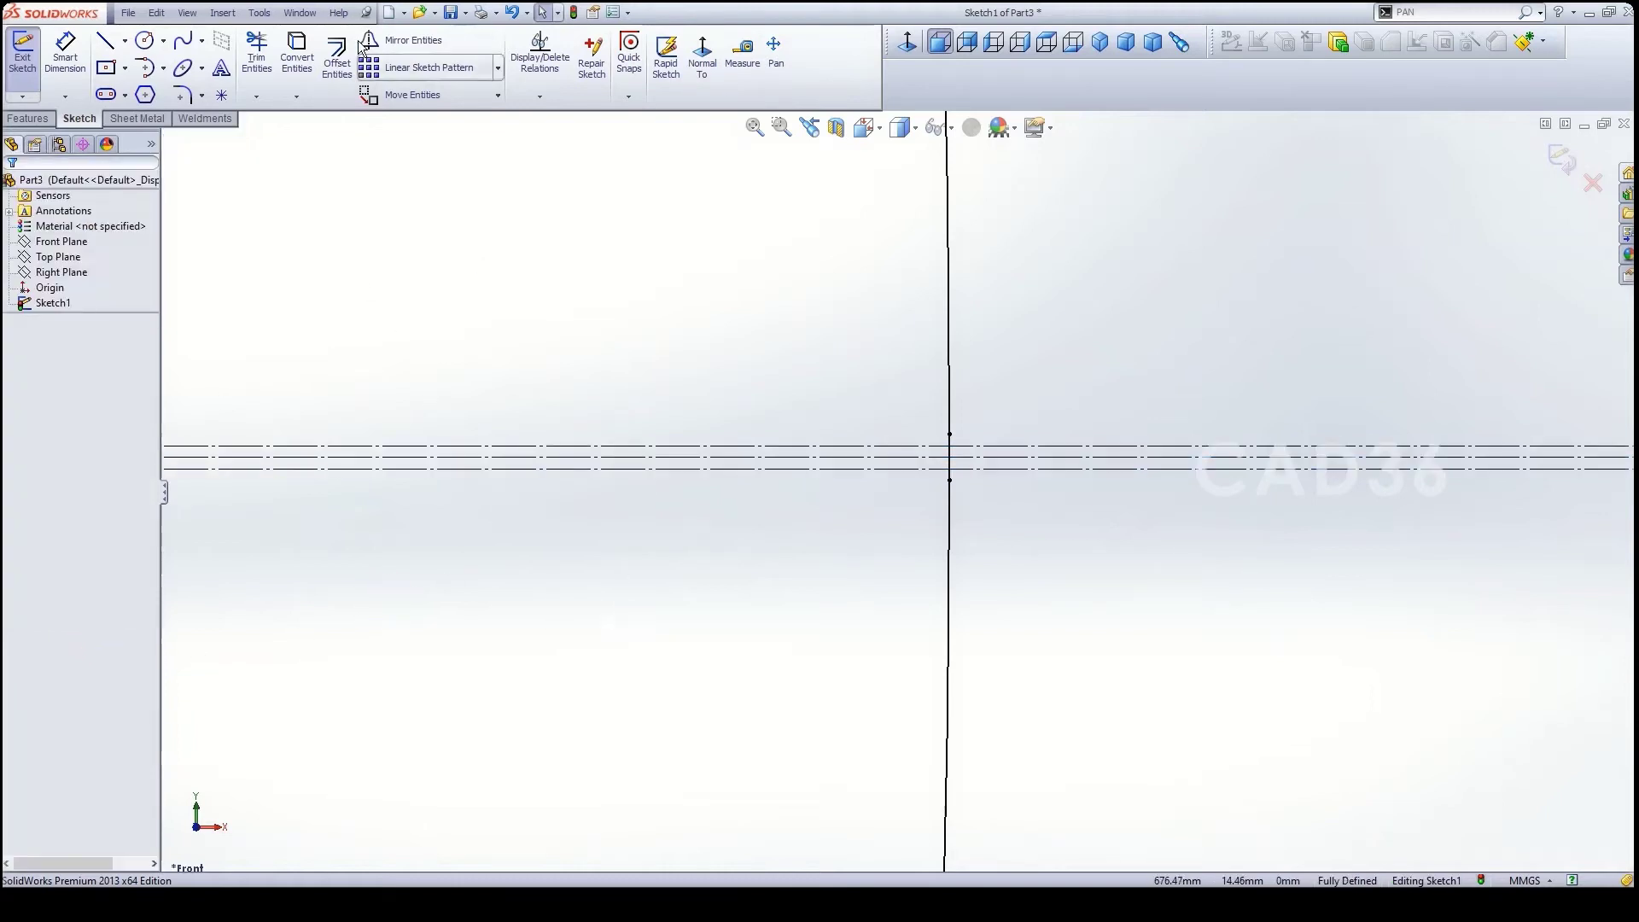
- Power-trim the circle segment lying between the offset construction lines
left_click(270, 64)
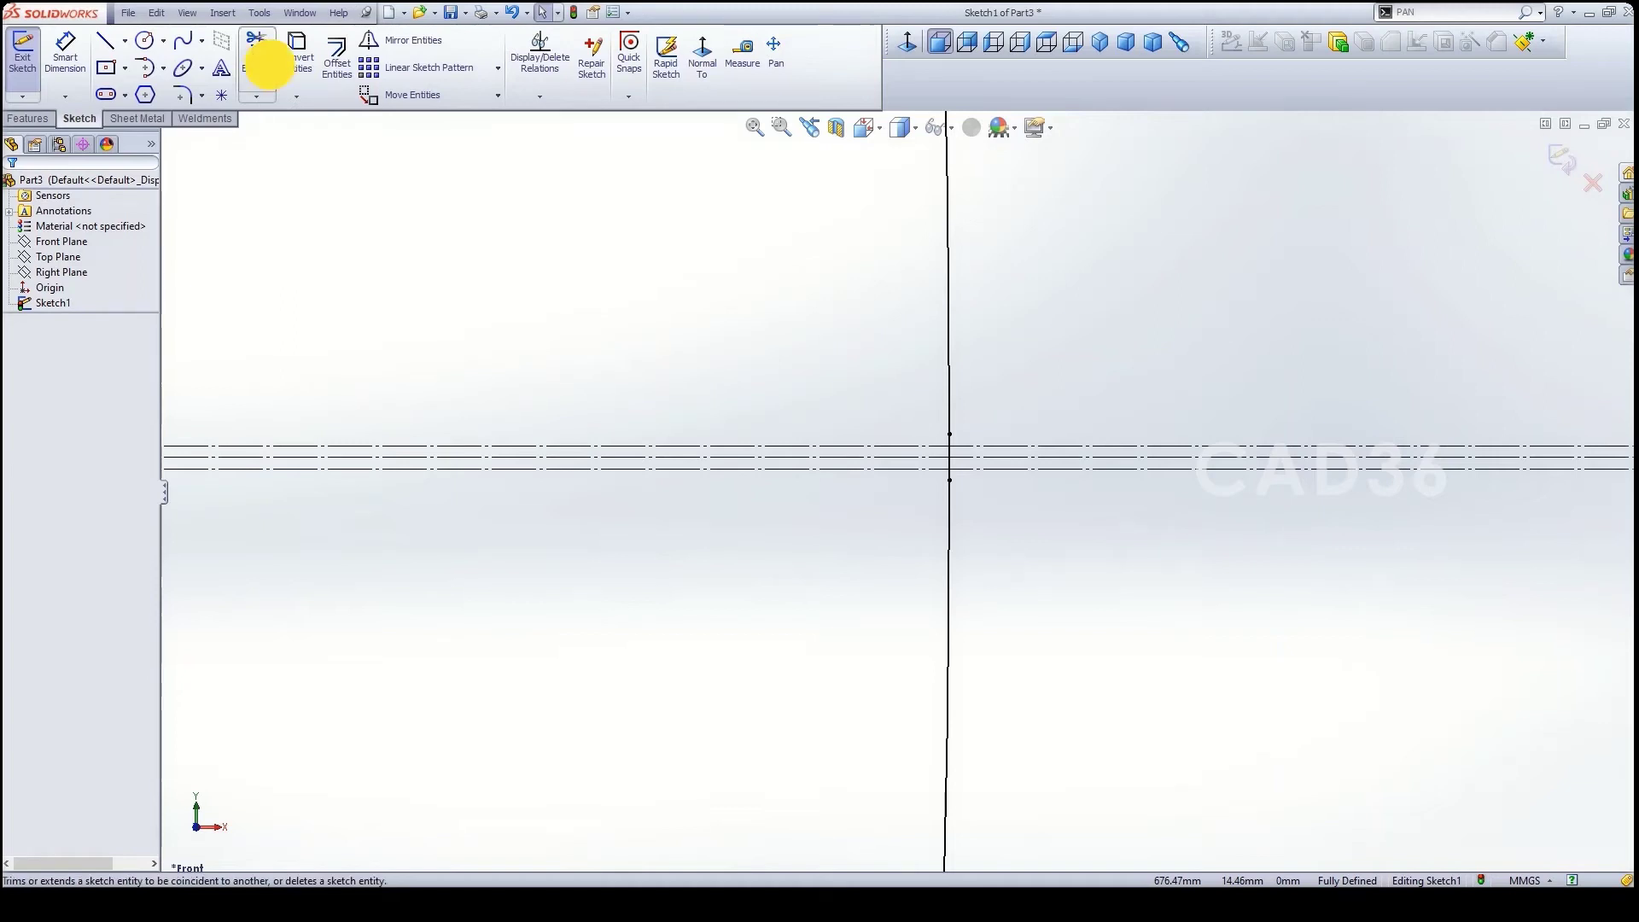
scroll(1042, 458, "down", 5)
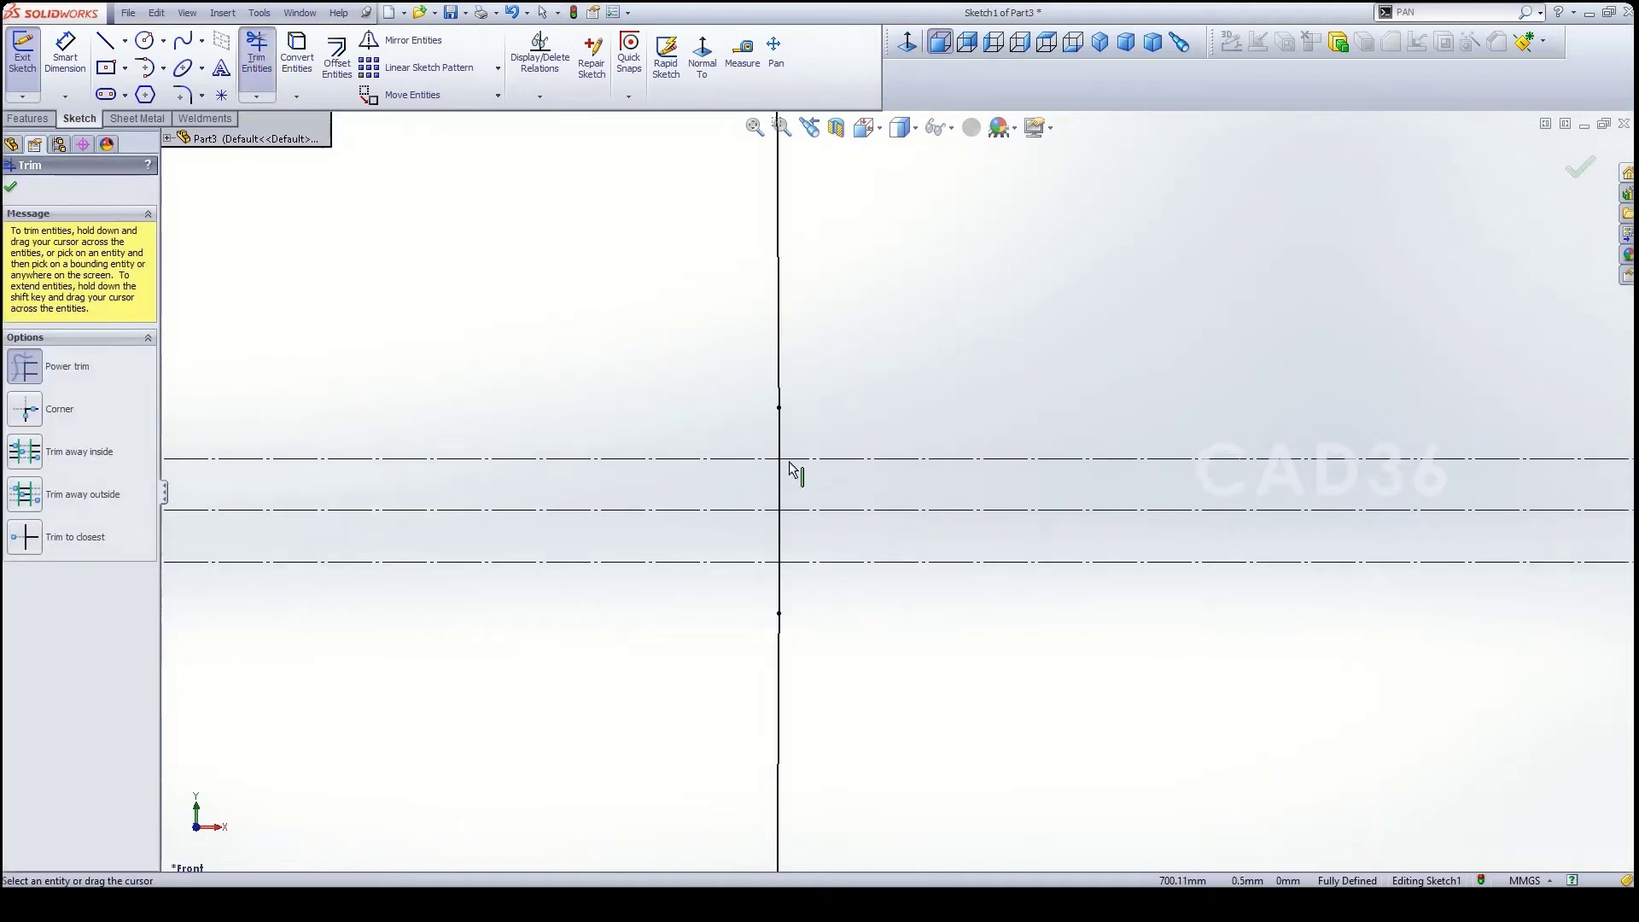
left_click_drag(797, 480, 737, 484)
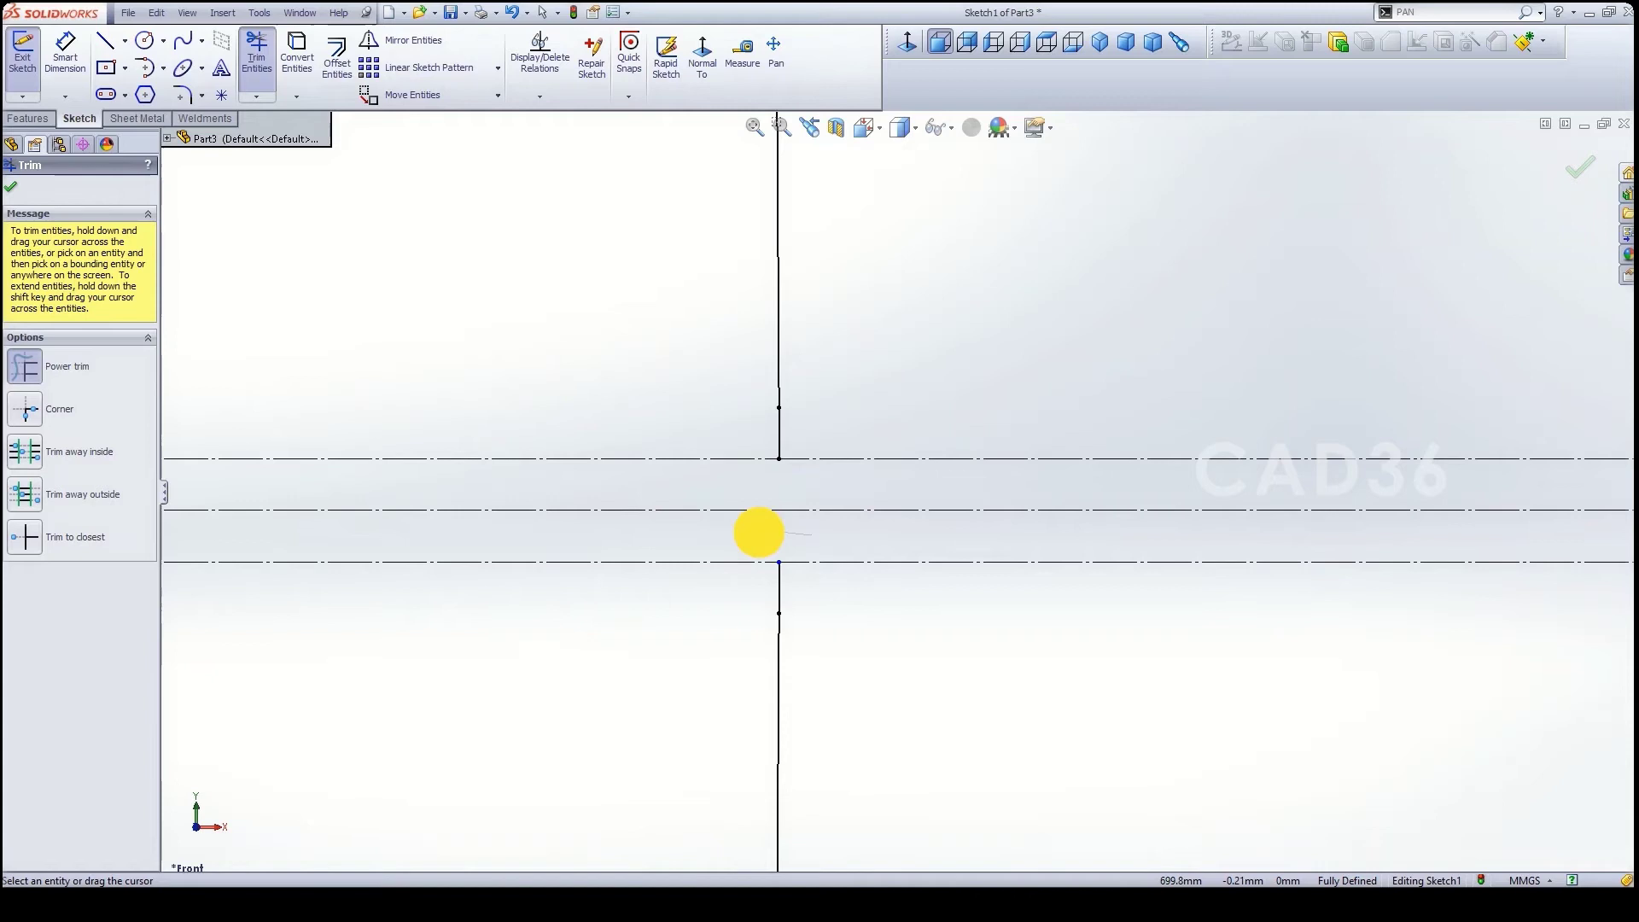
left_click(13, 180)
scroll(1000, 376, "up", 5)
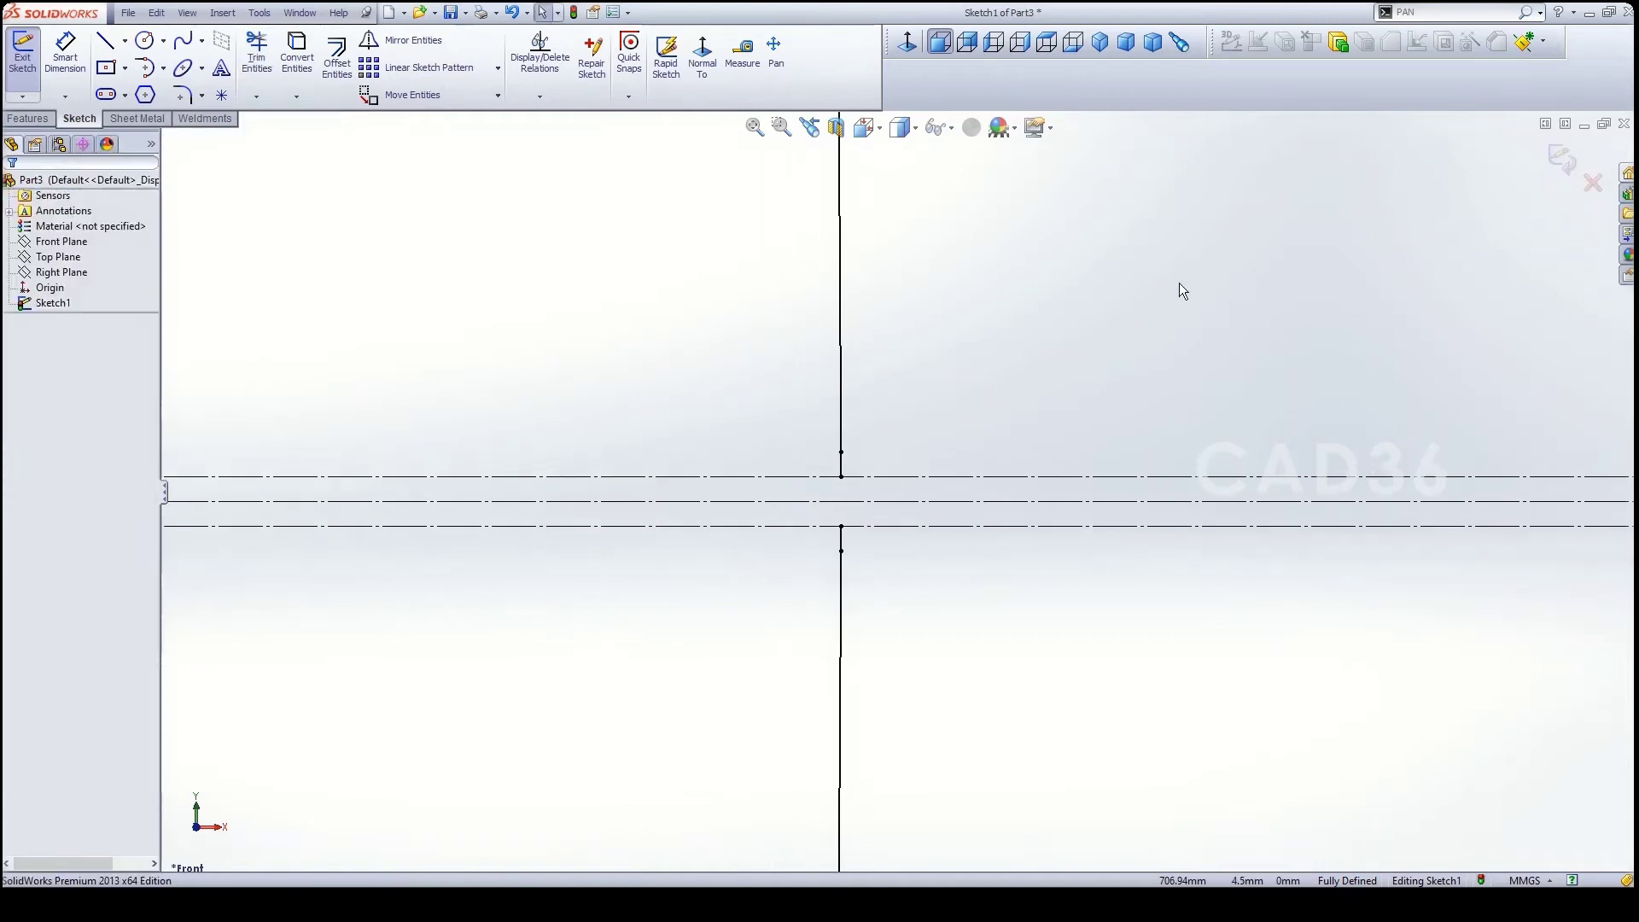
scroll(1113, 346, "up", 3)
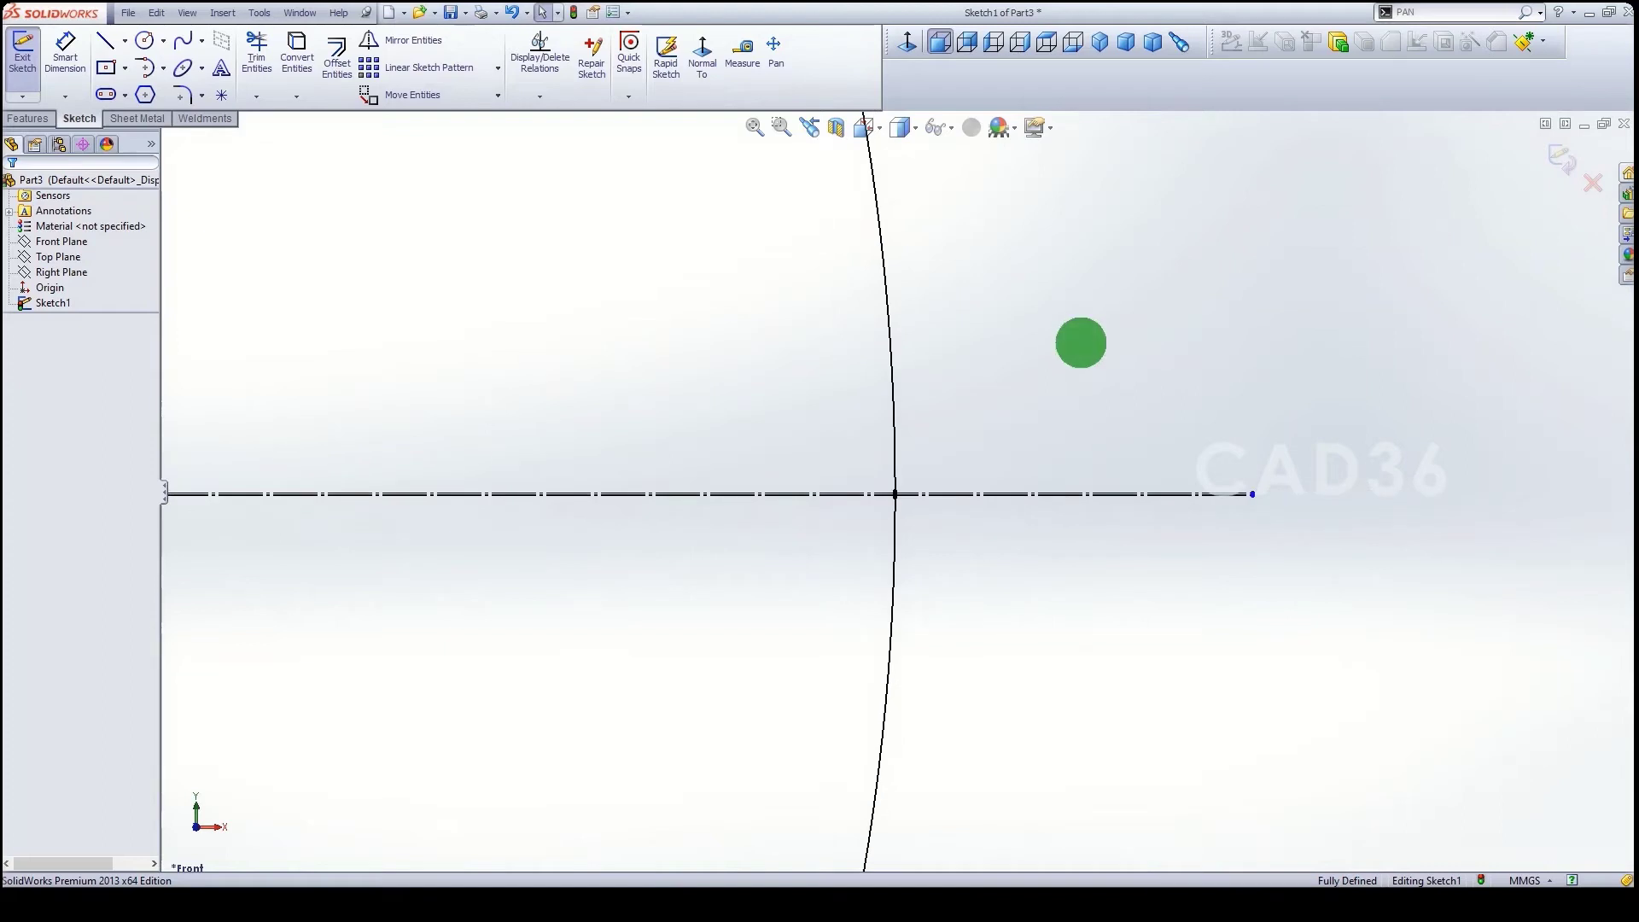
scroll(1220, 376, "up", 6)
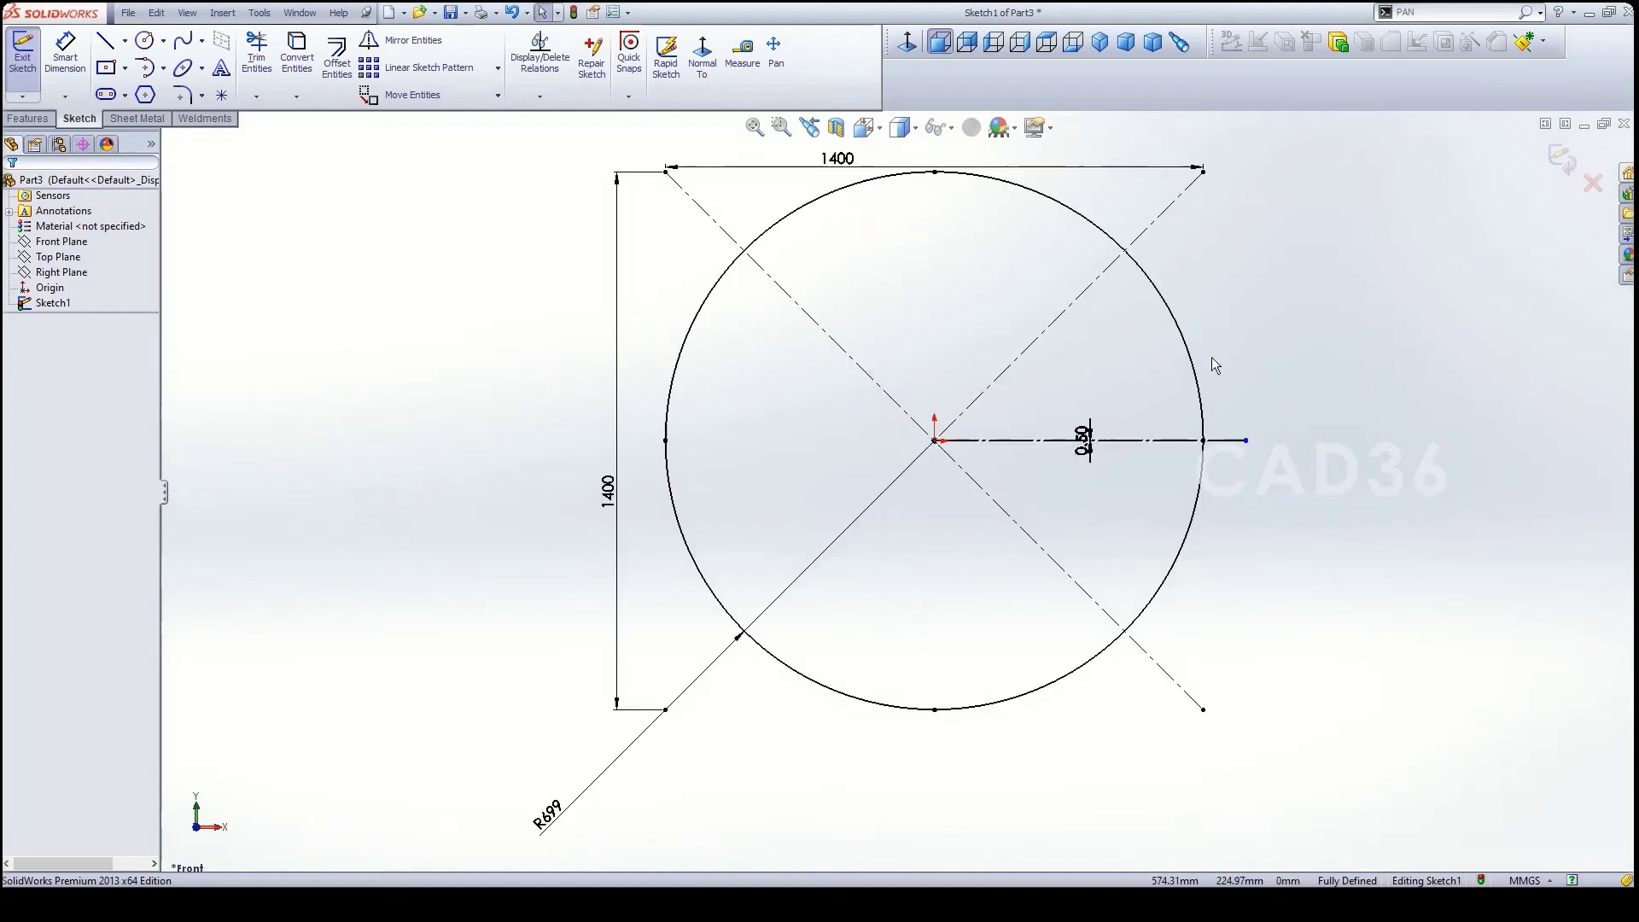
- Exit Sketch1 and orbit the model to a tilted view
left_click(1553, 161)
middle_click_drag(1112, 428, 1072, 461)
scroll(767, 81, "up", 1)
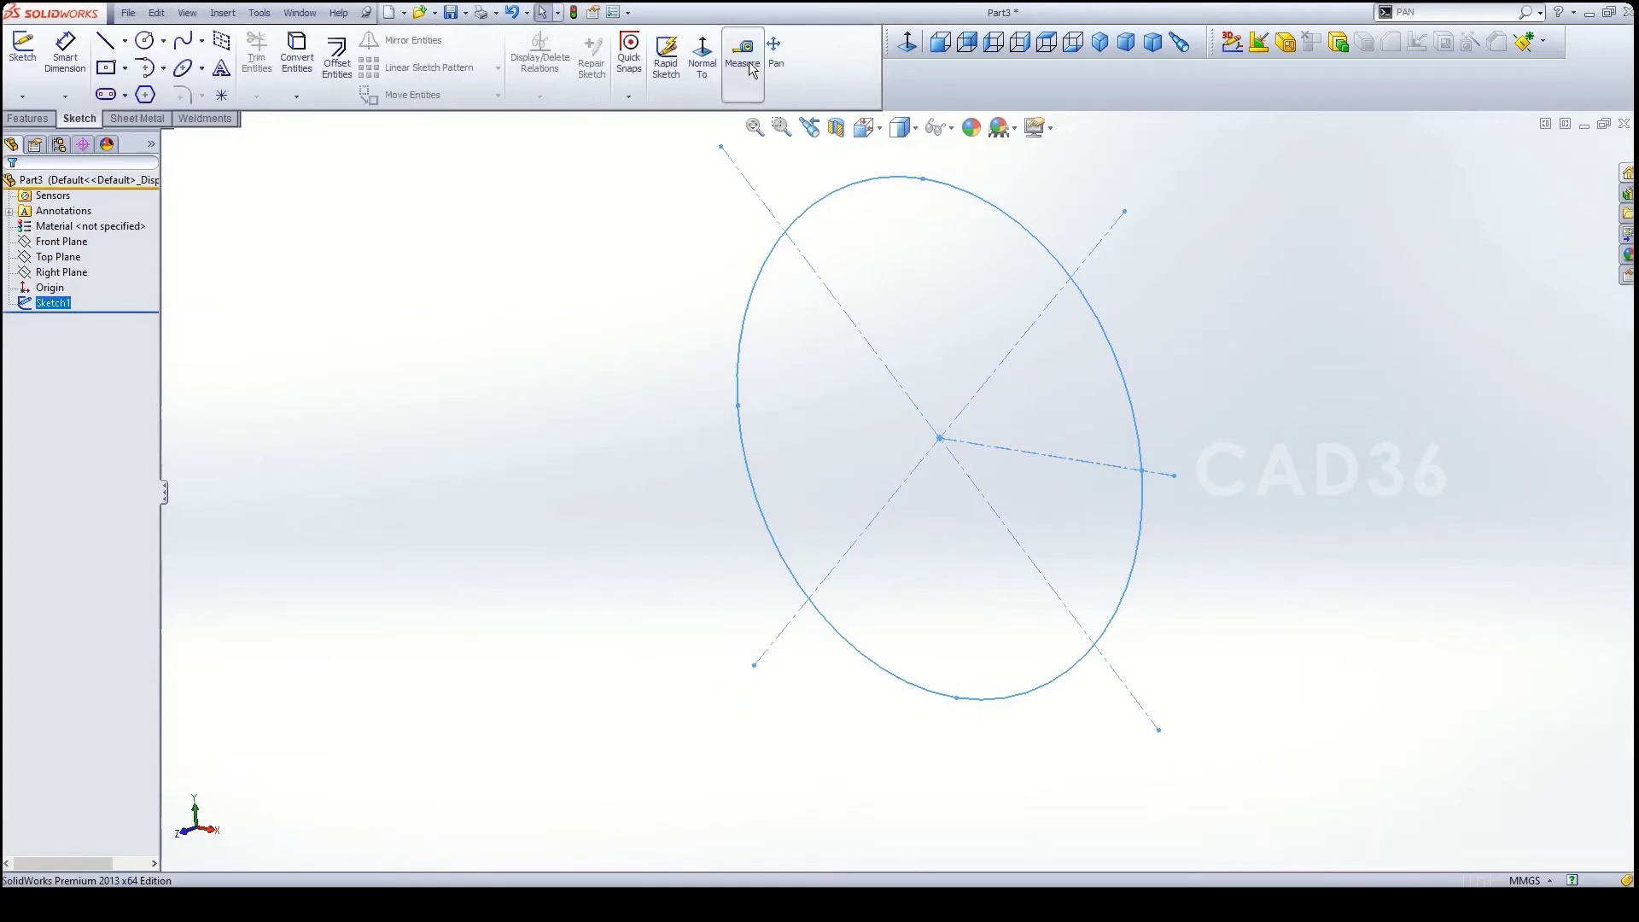
scroll(285, 67, "up", 1)
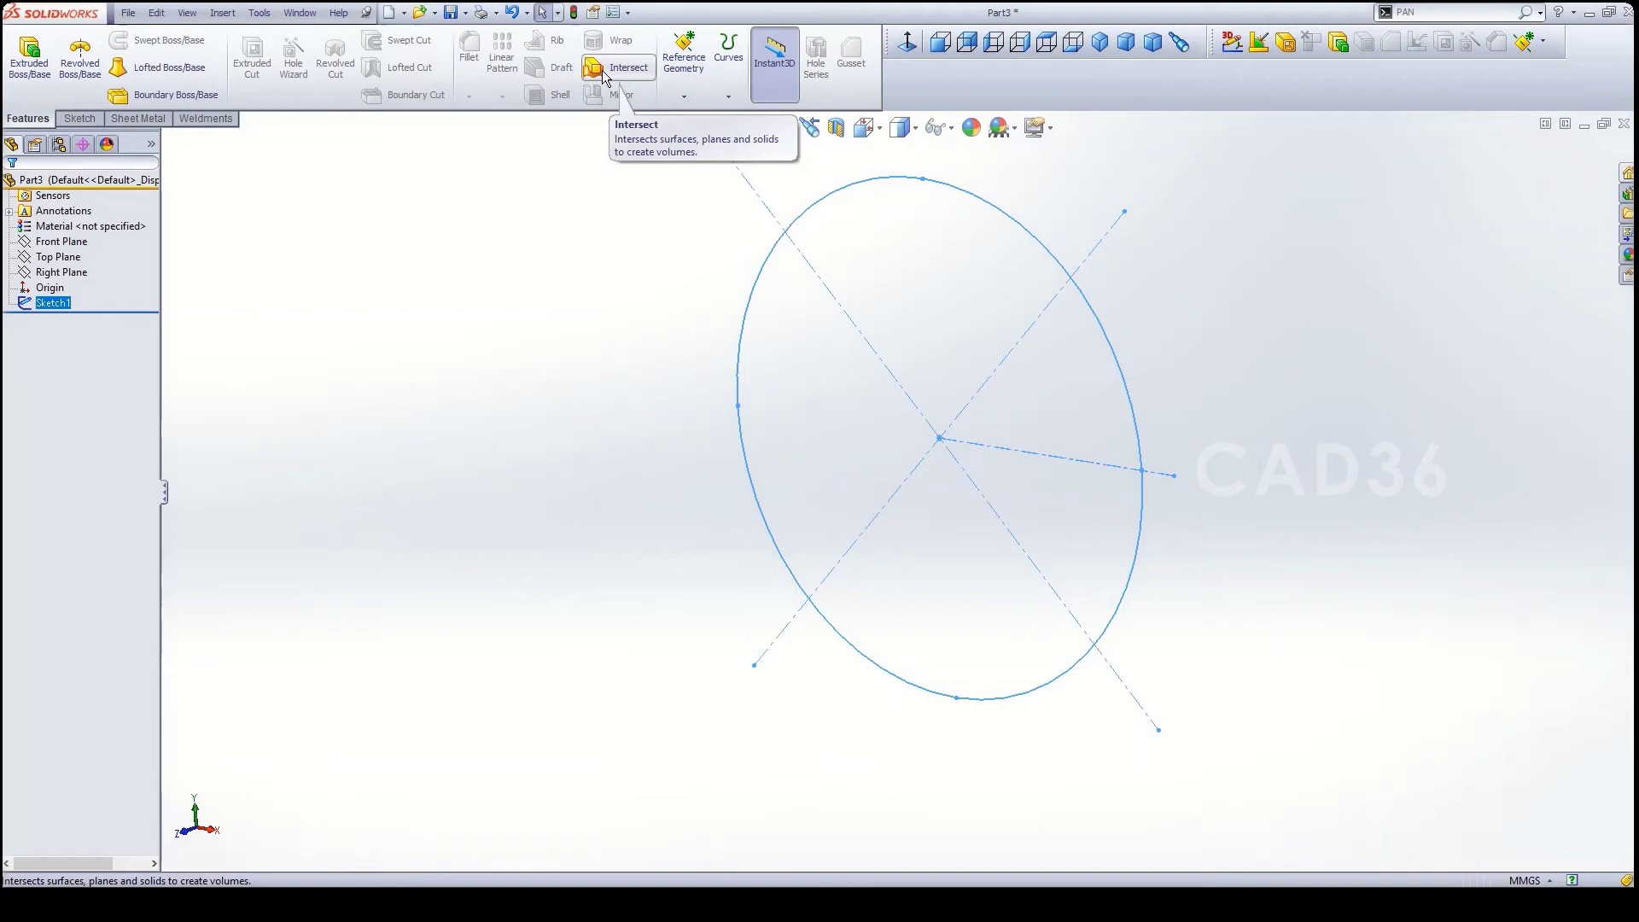
scroll(603, 70, "down", 3)
scroll(603, 70, "up", 3)
- Create Plane1 at 1000 mm from the Front Plane, flipped to the opposite side
left_click(684, 94)
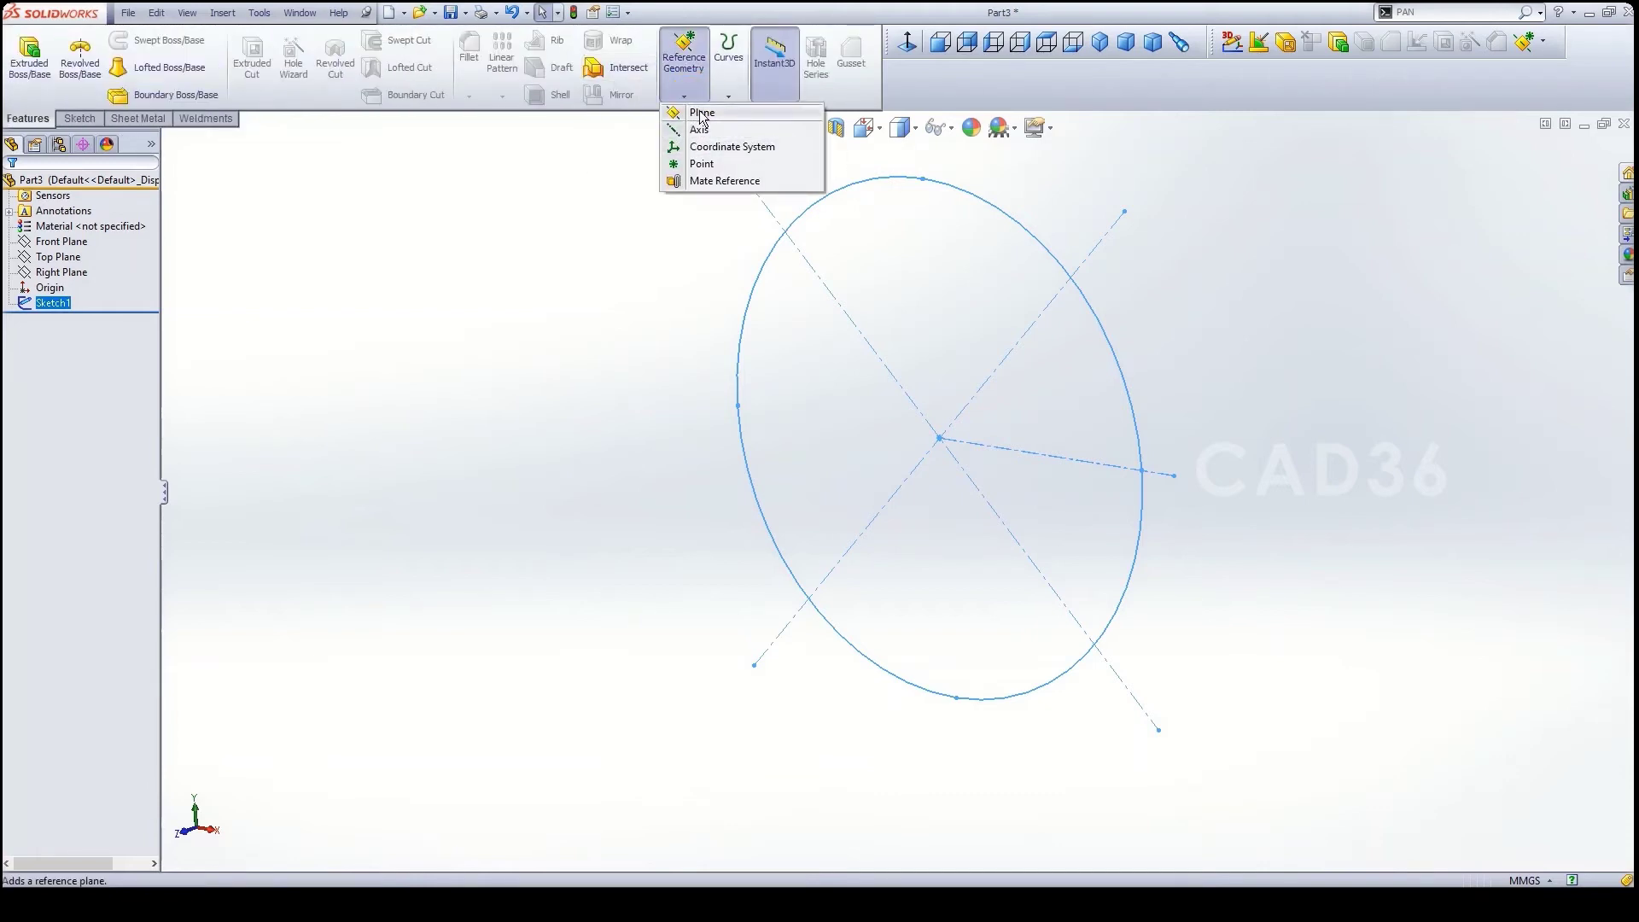
left_click(696, 112)
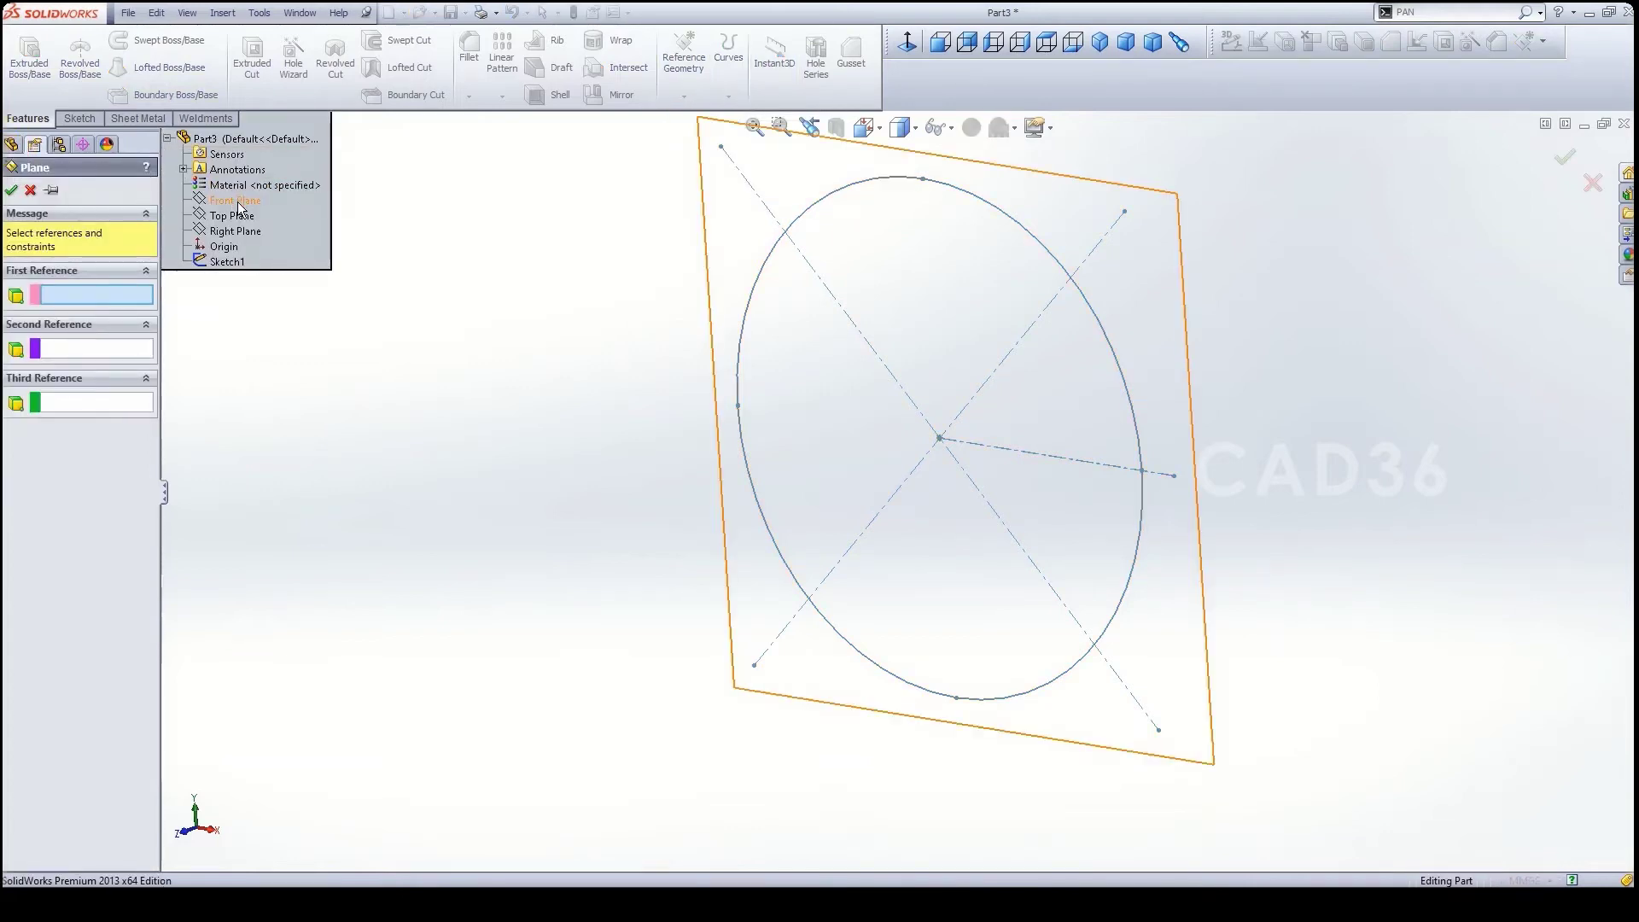
left_click(237, 201)
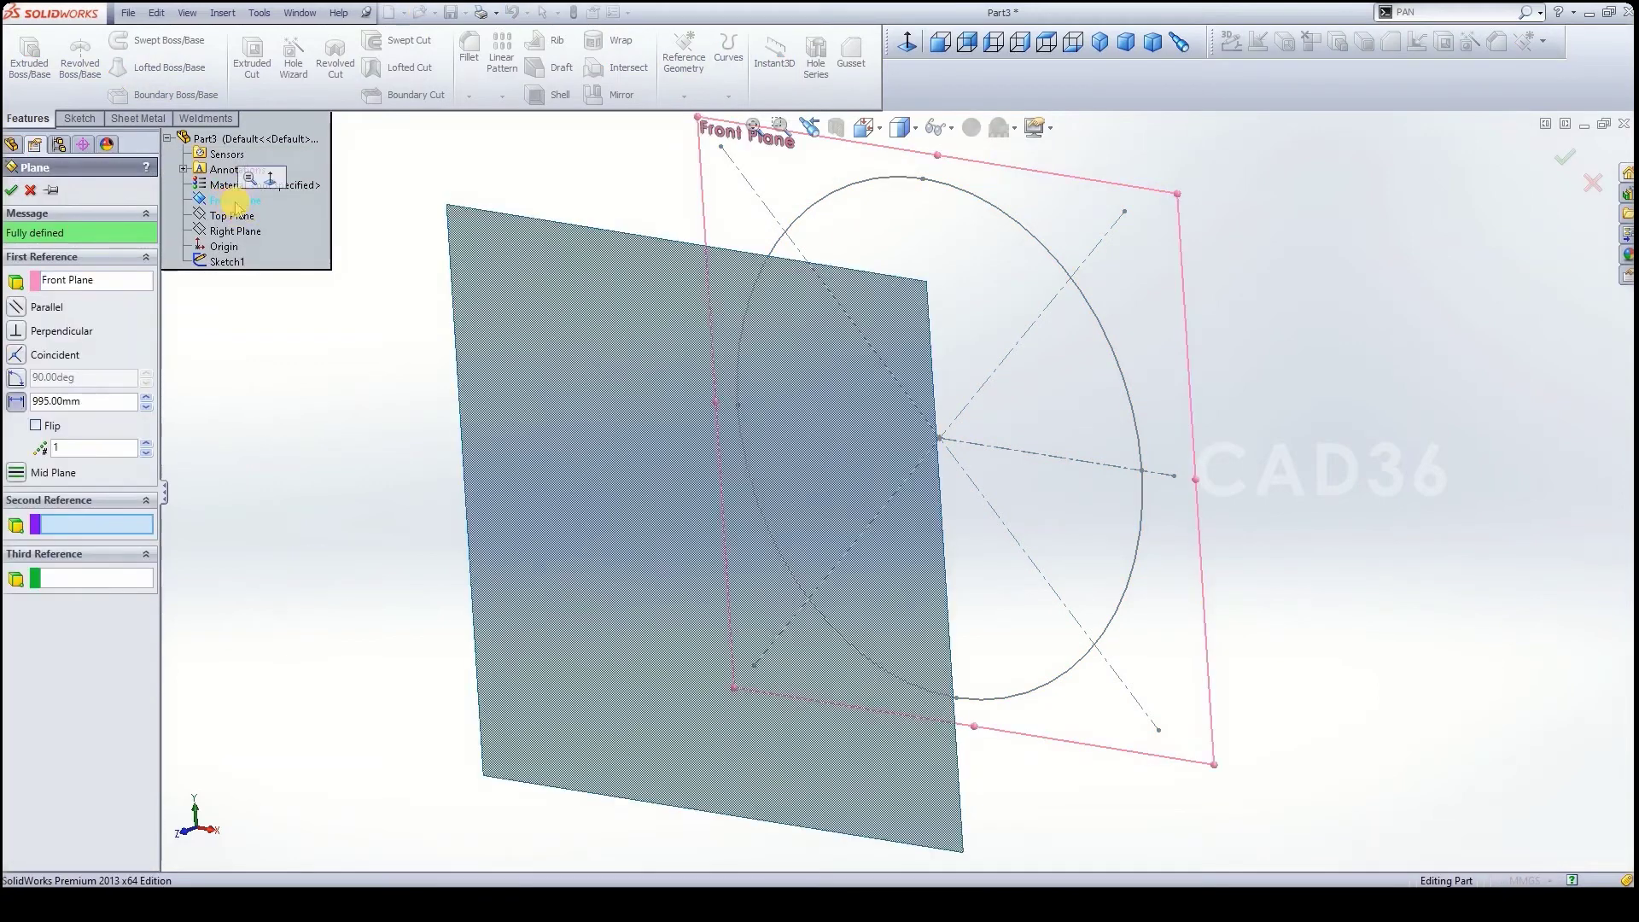
left_click(36, 425)
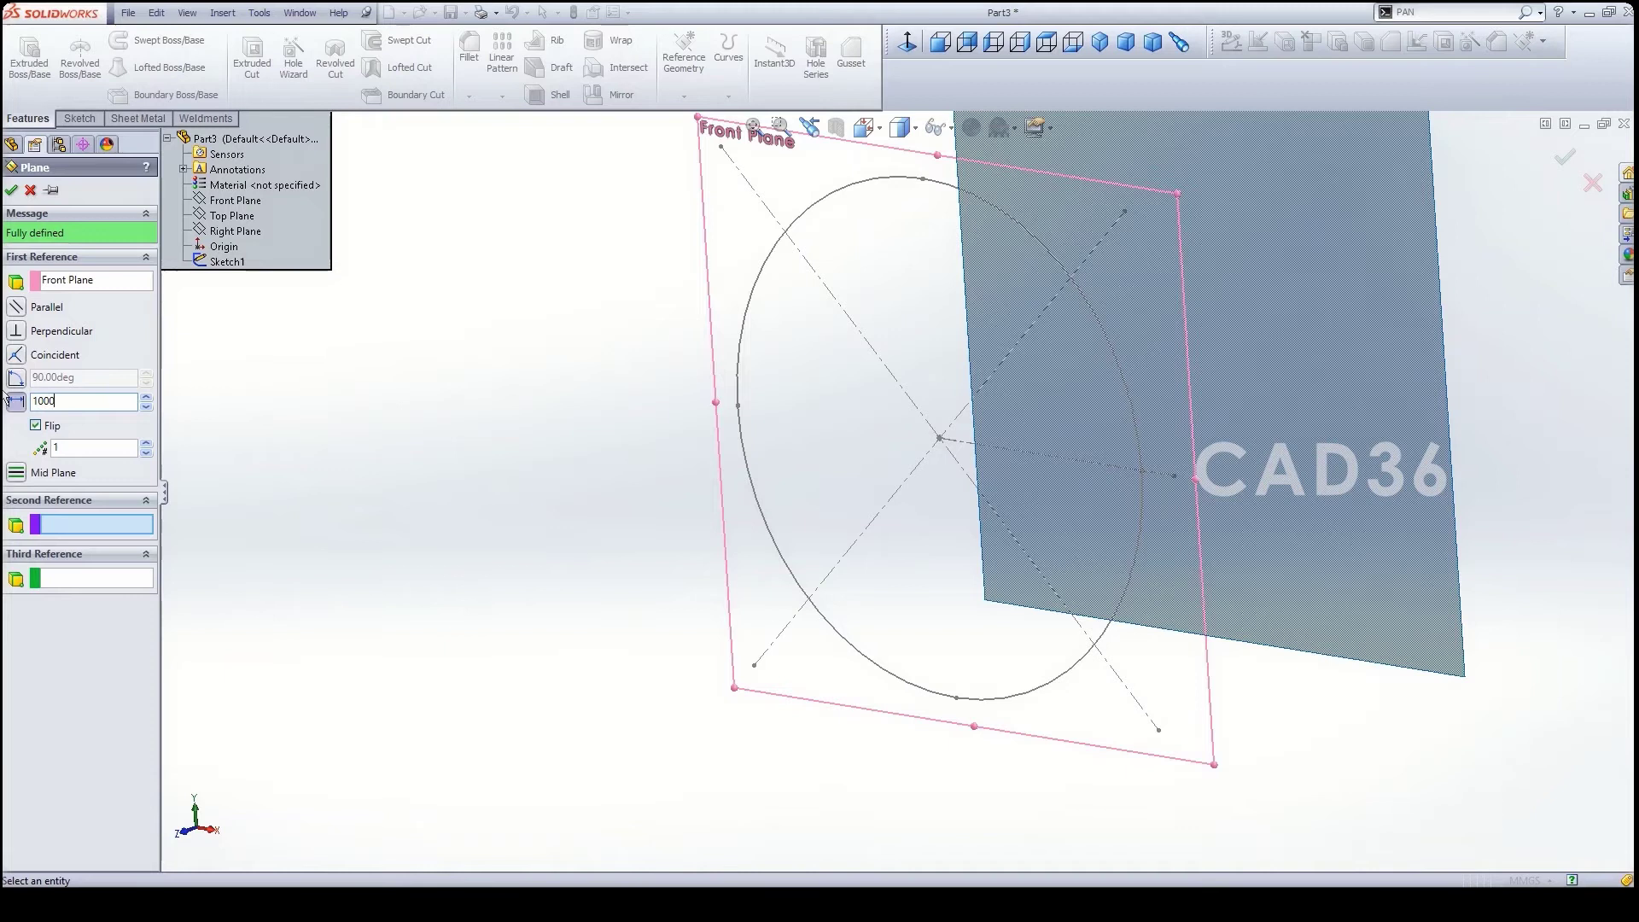
type("1000")
key("Return")
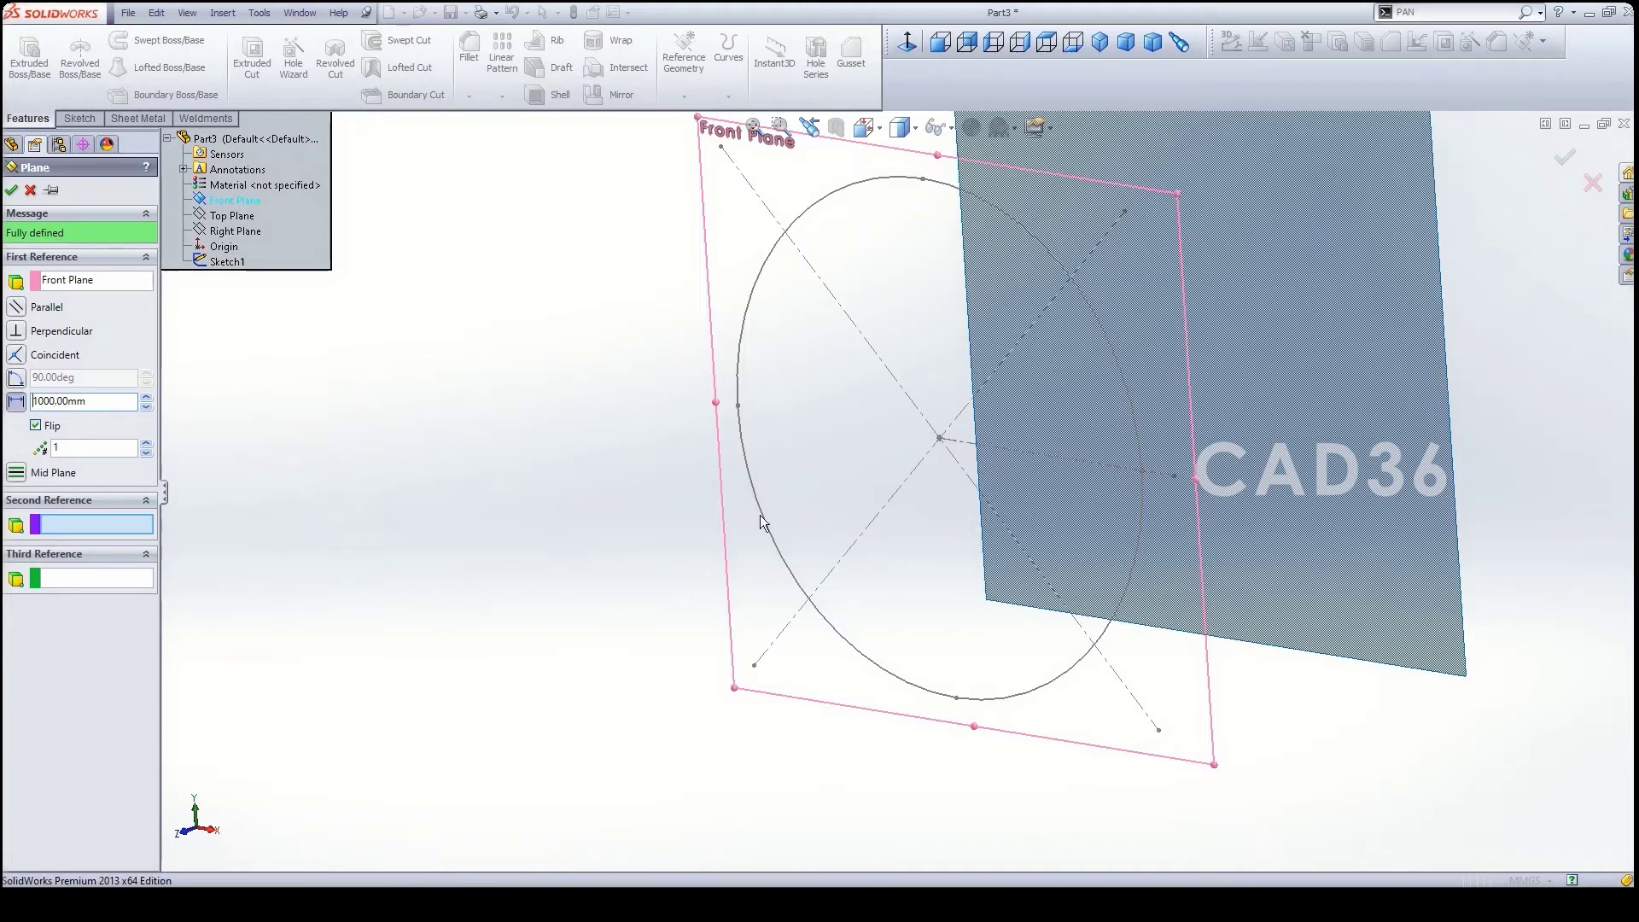
left_click(12, 190)
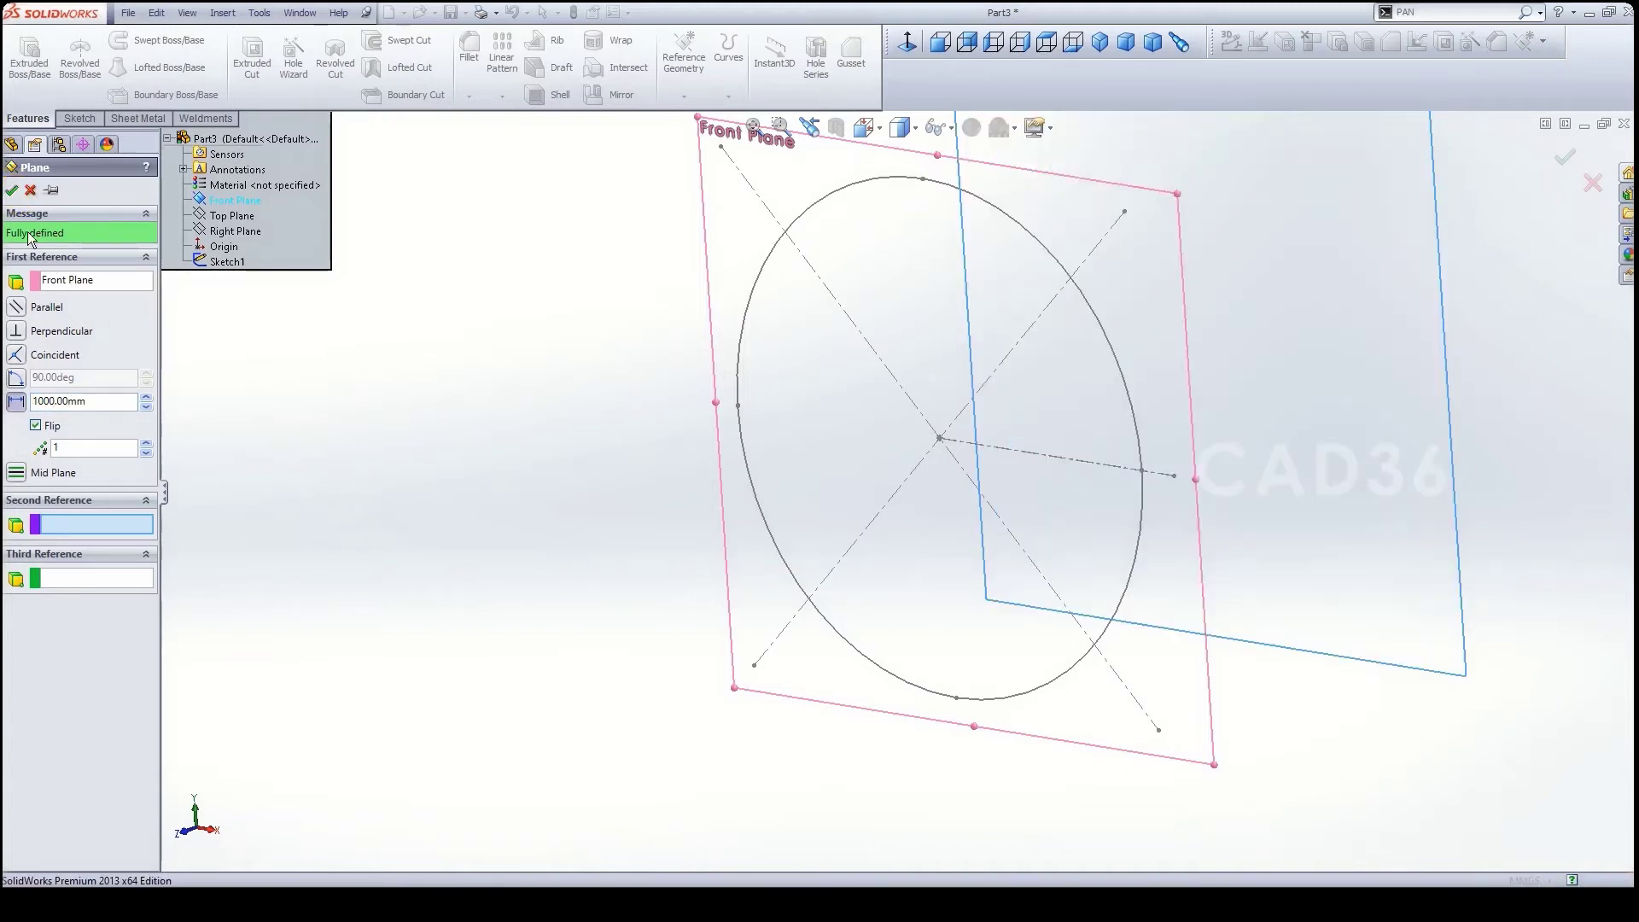
middle_click_drag(341, 458, 343, 458)
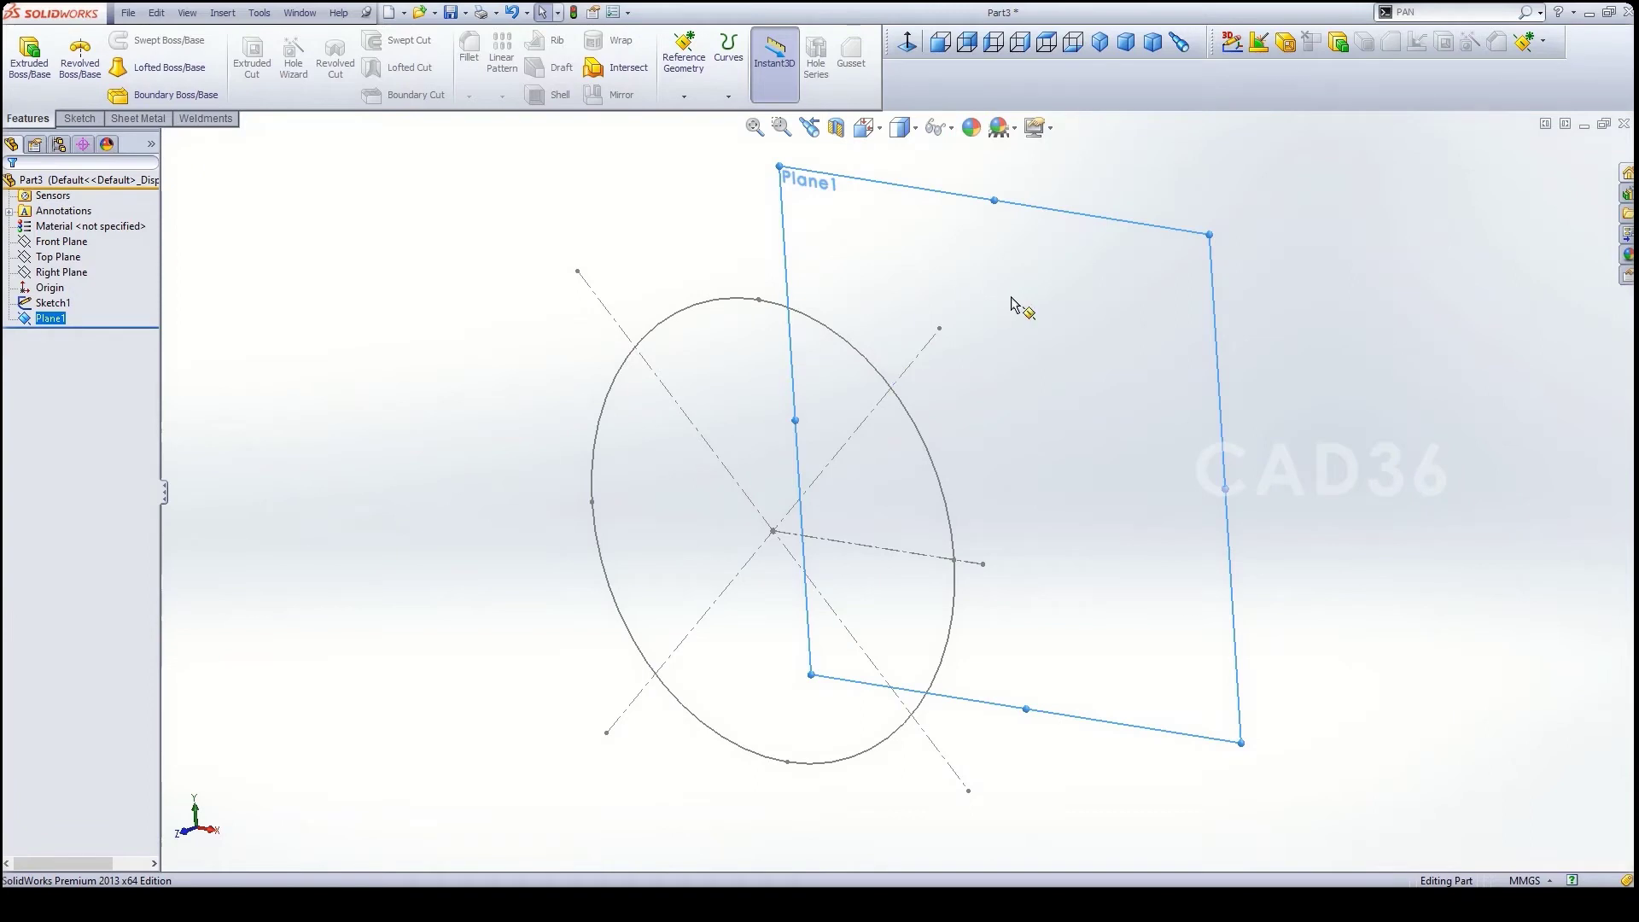
- Open a new sketch on Plane1 and view it Normal To
left_click(1085, 300)
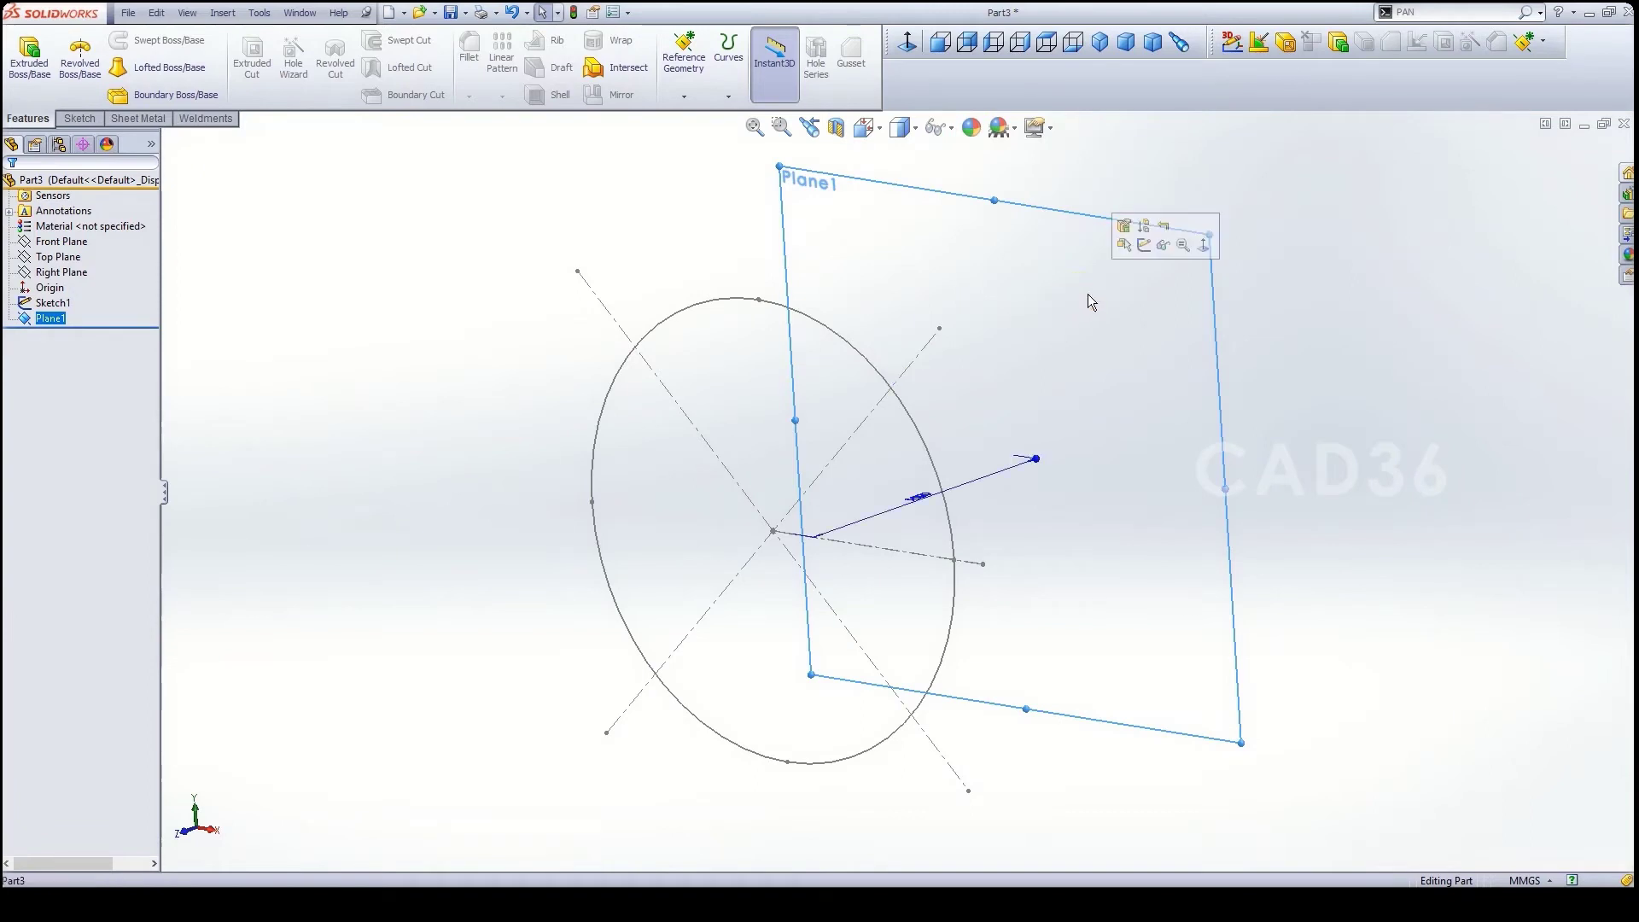
left_click(1144, 246)
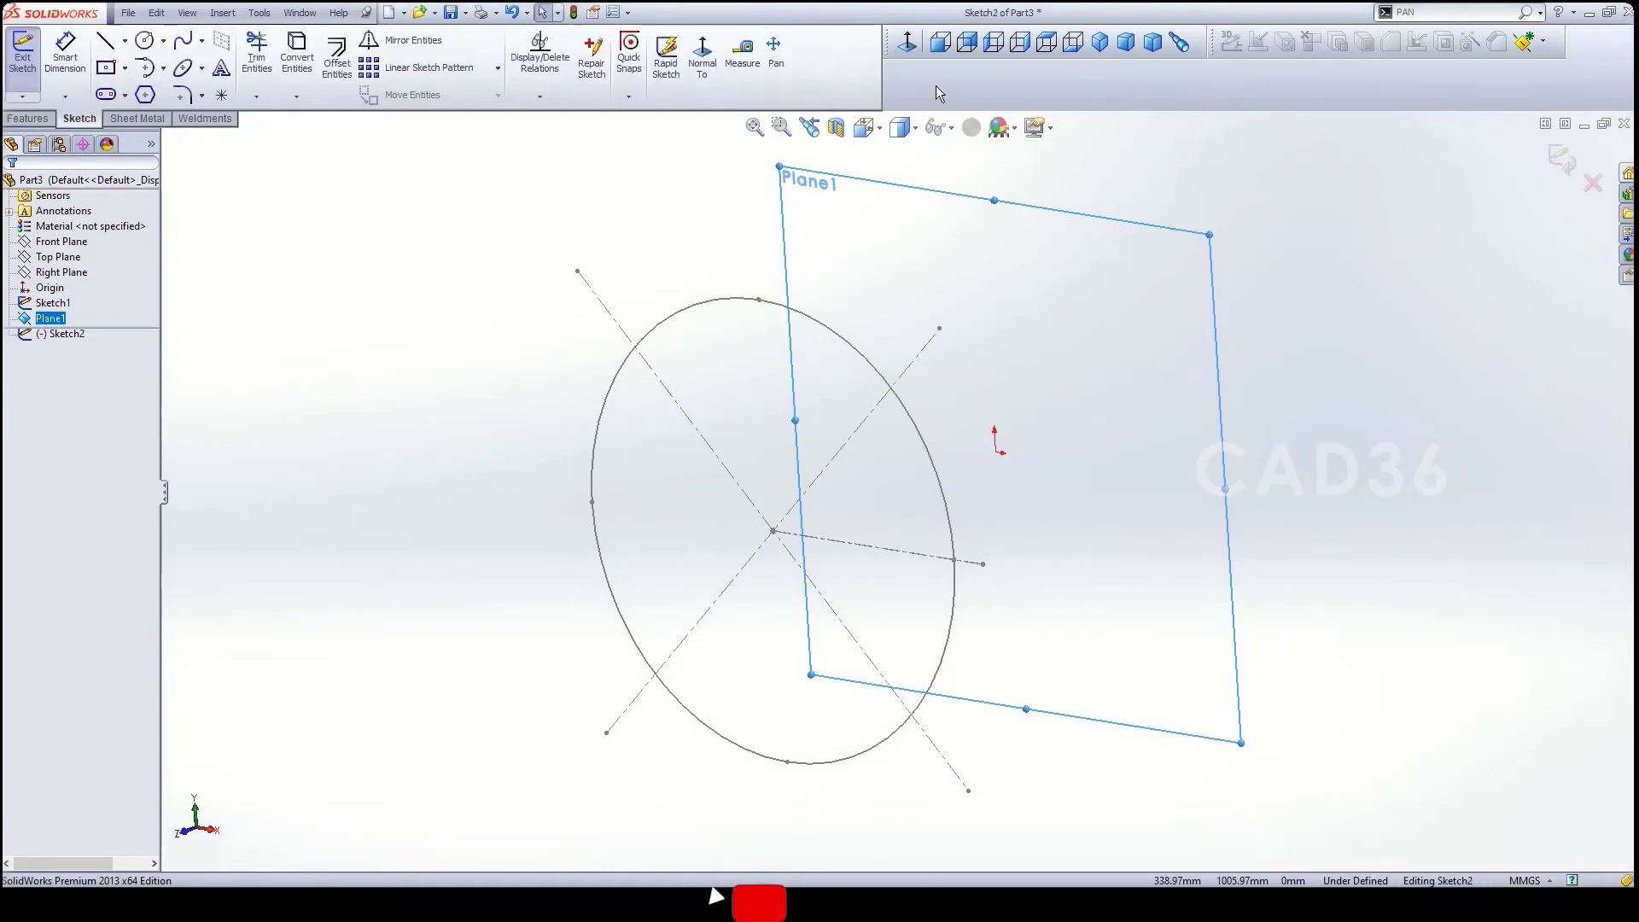
left_click(908, 43)
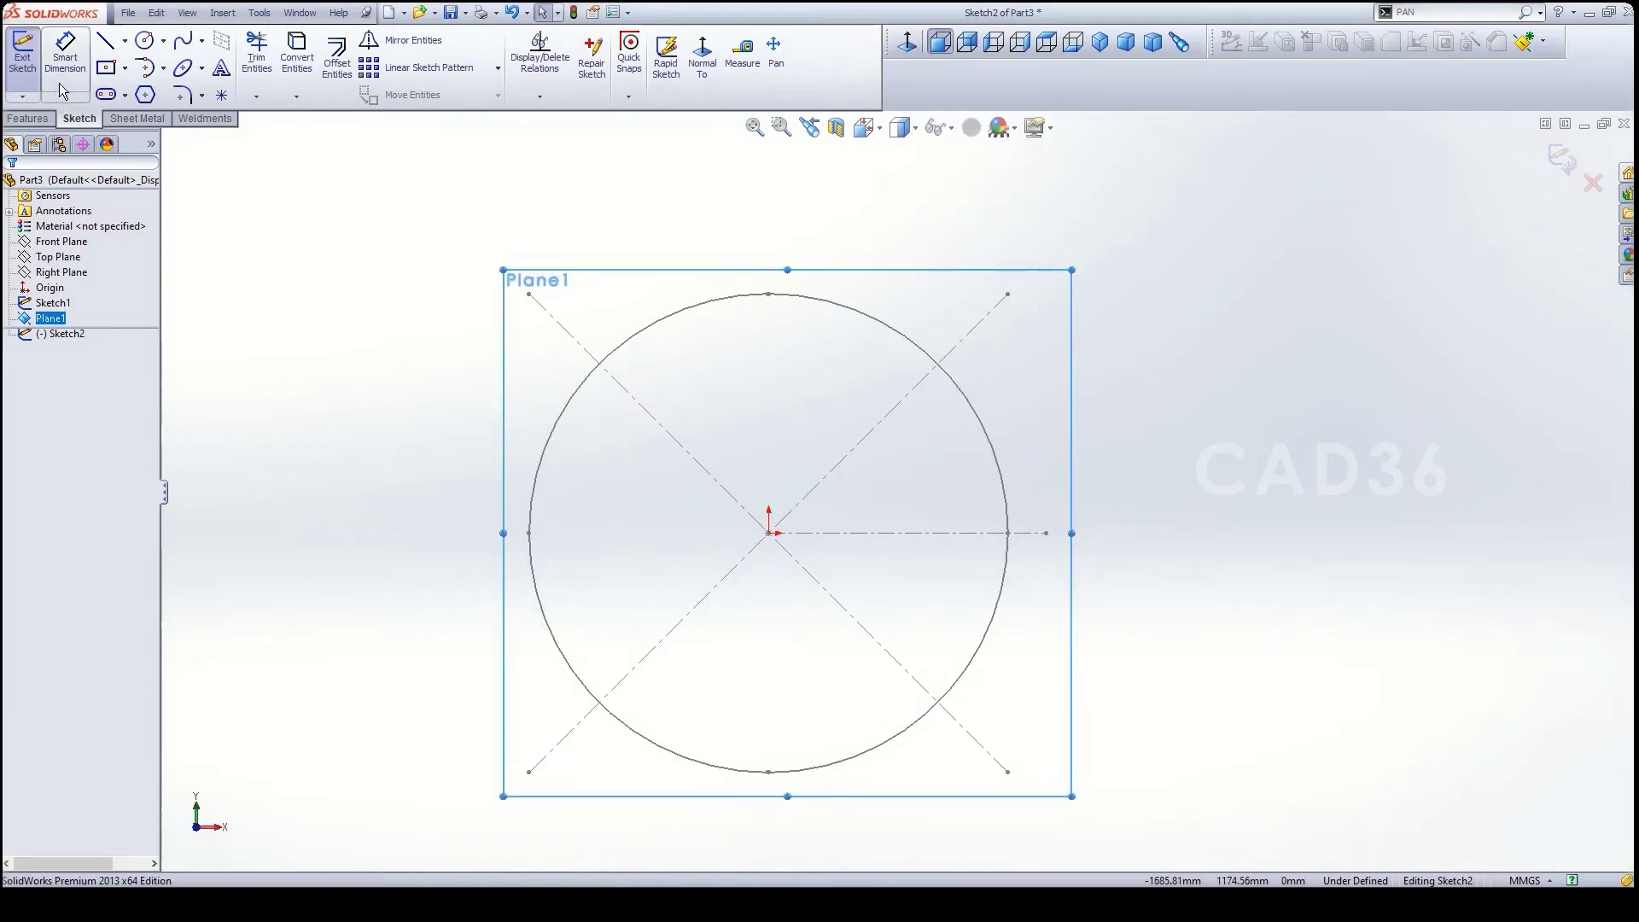
- Draw a center rectangle from the origin with its corner outside the circle
left_click(125, 68)
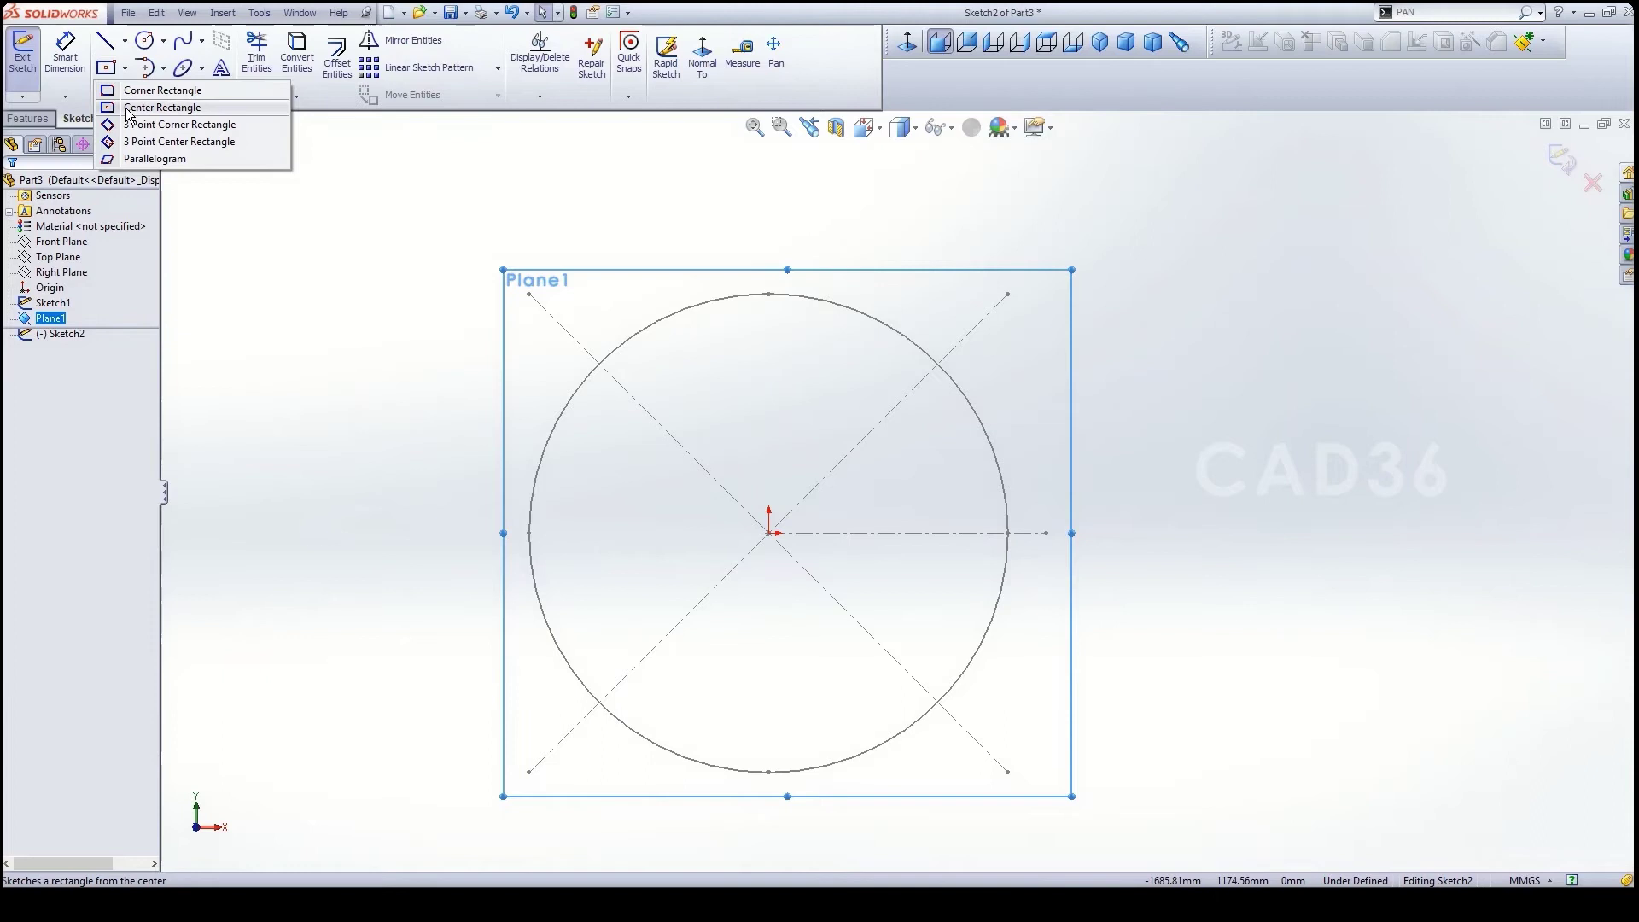
left_click(149, 106)
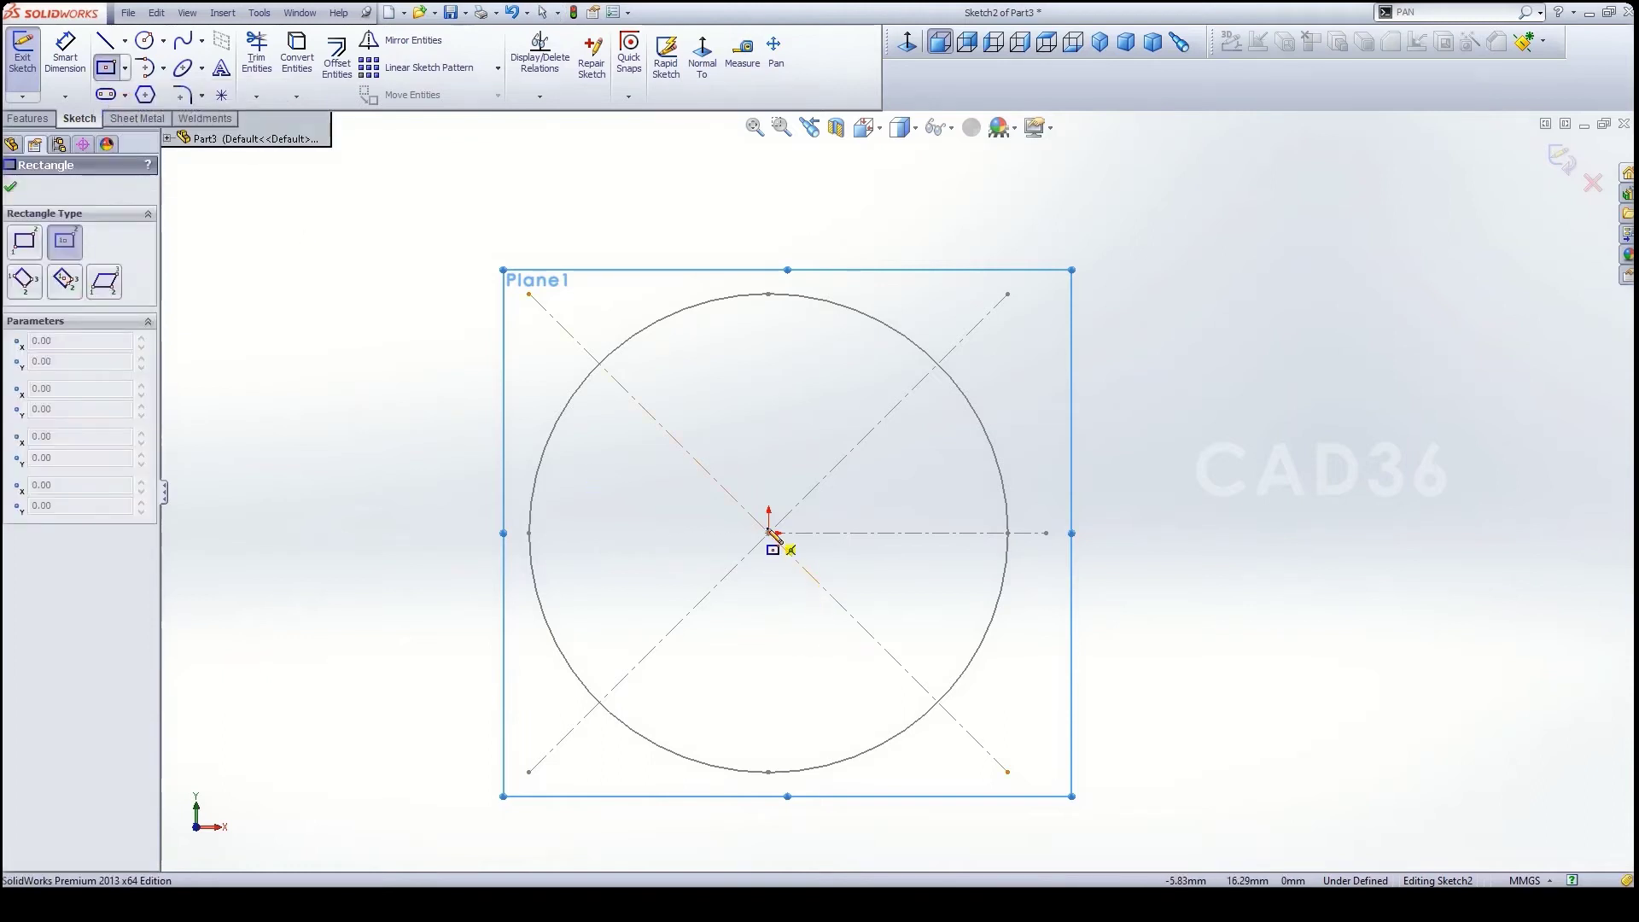
scroll(771, 533, "down", 10)
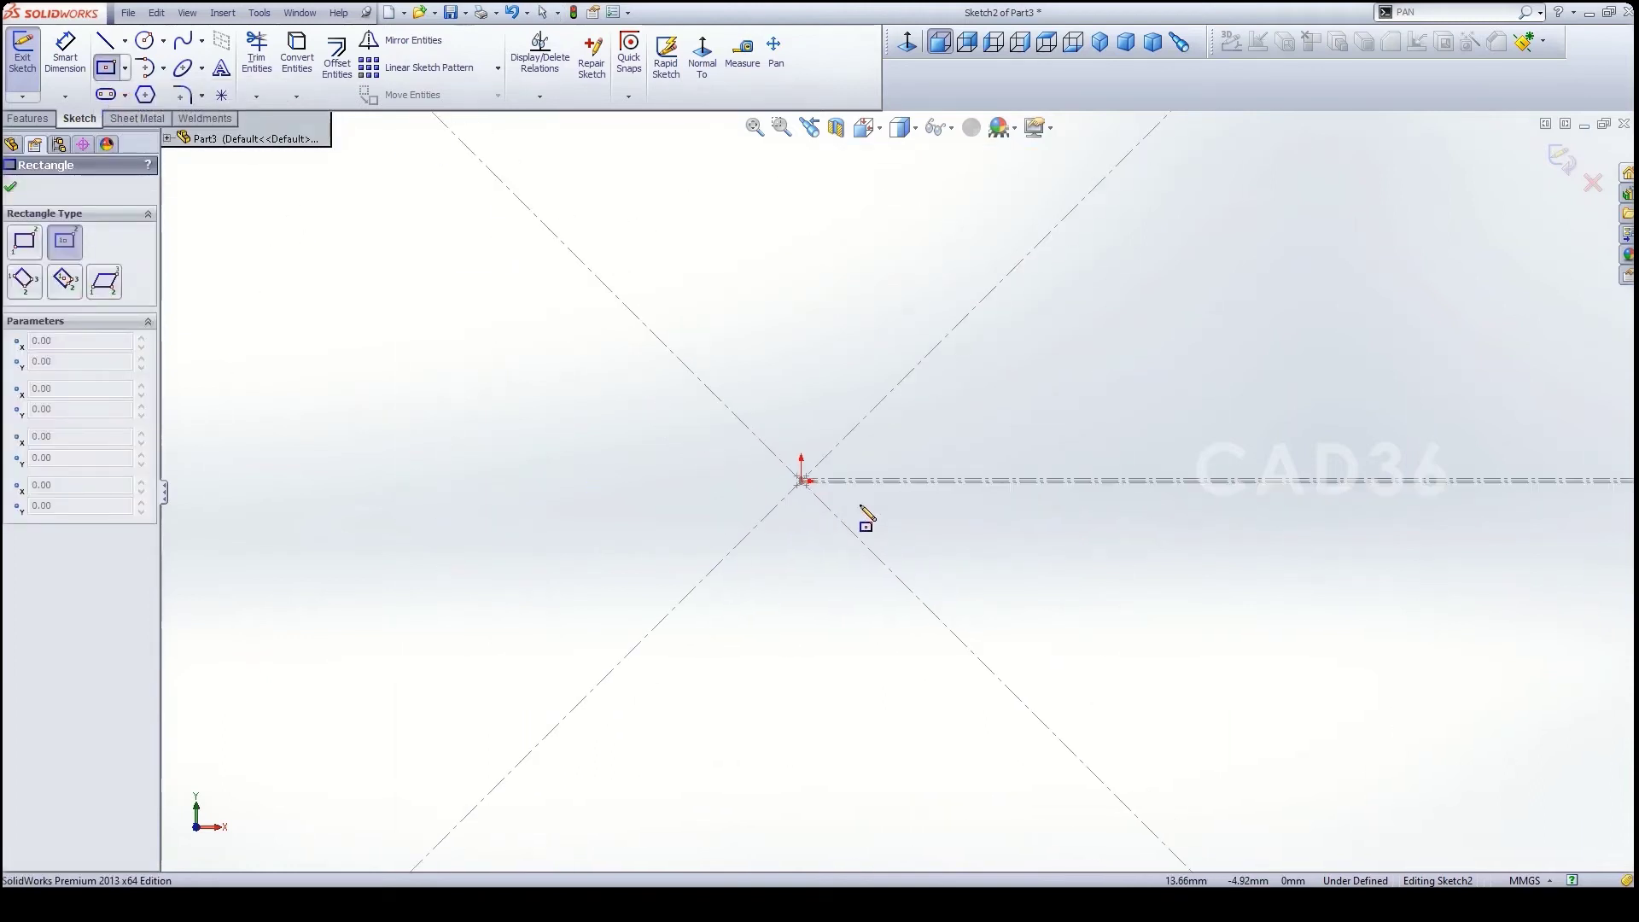
scroll(791, 457, "down", 3)
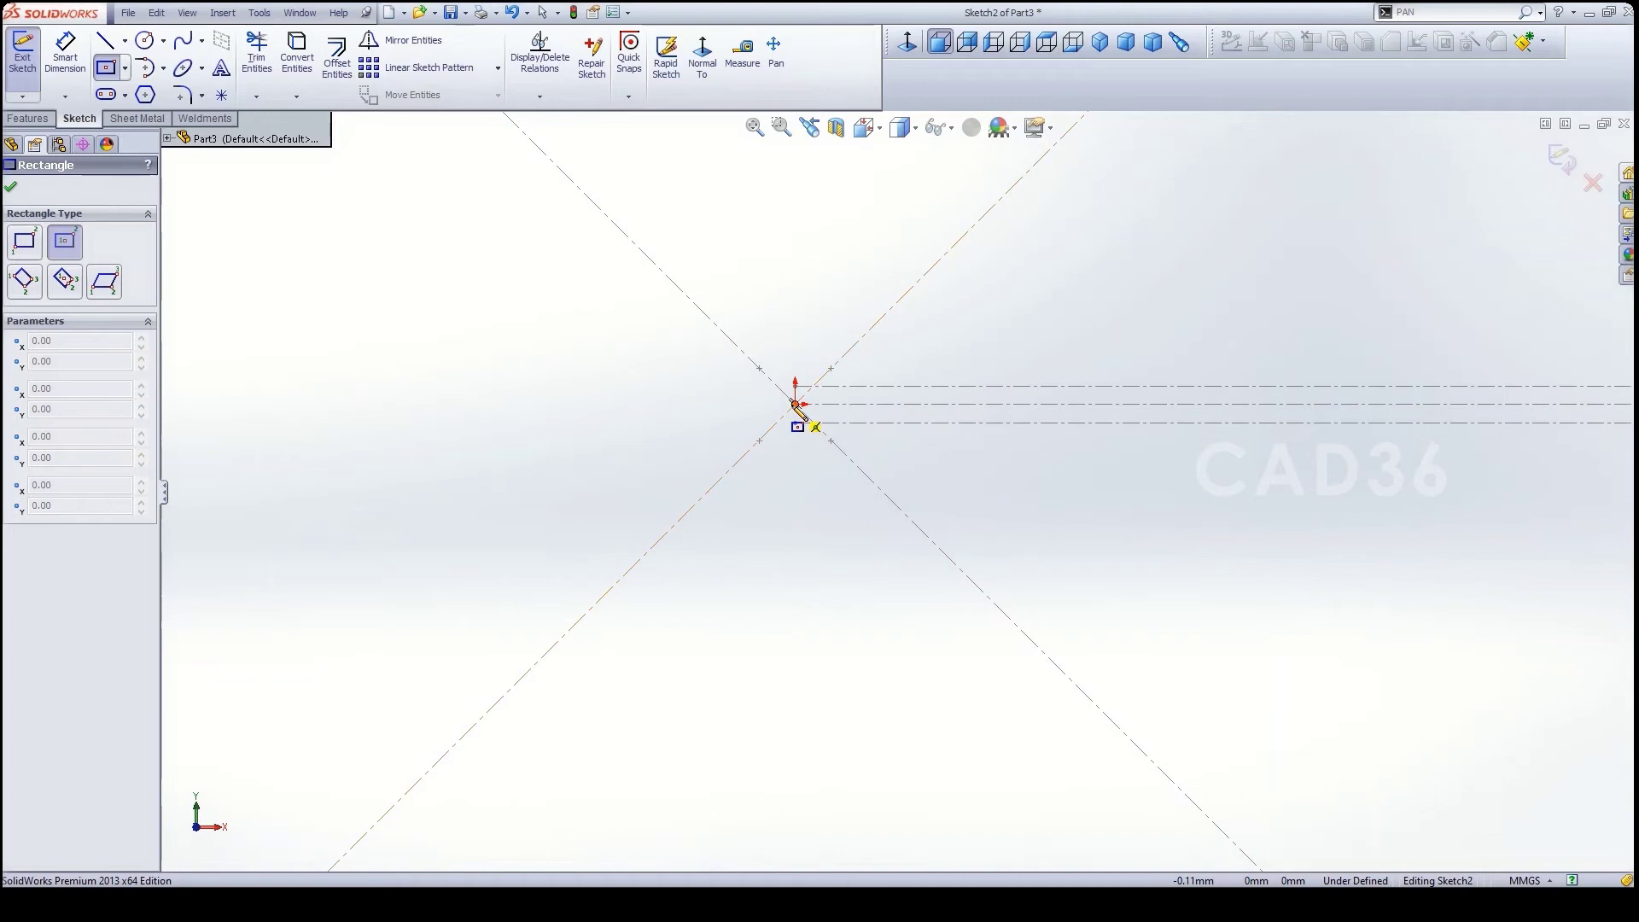
left_click(809, 442)
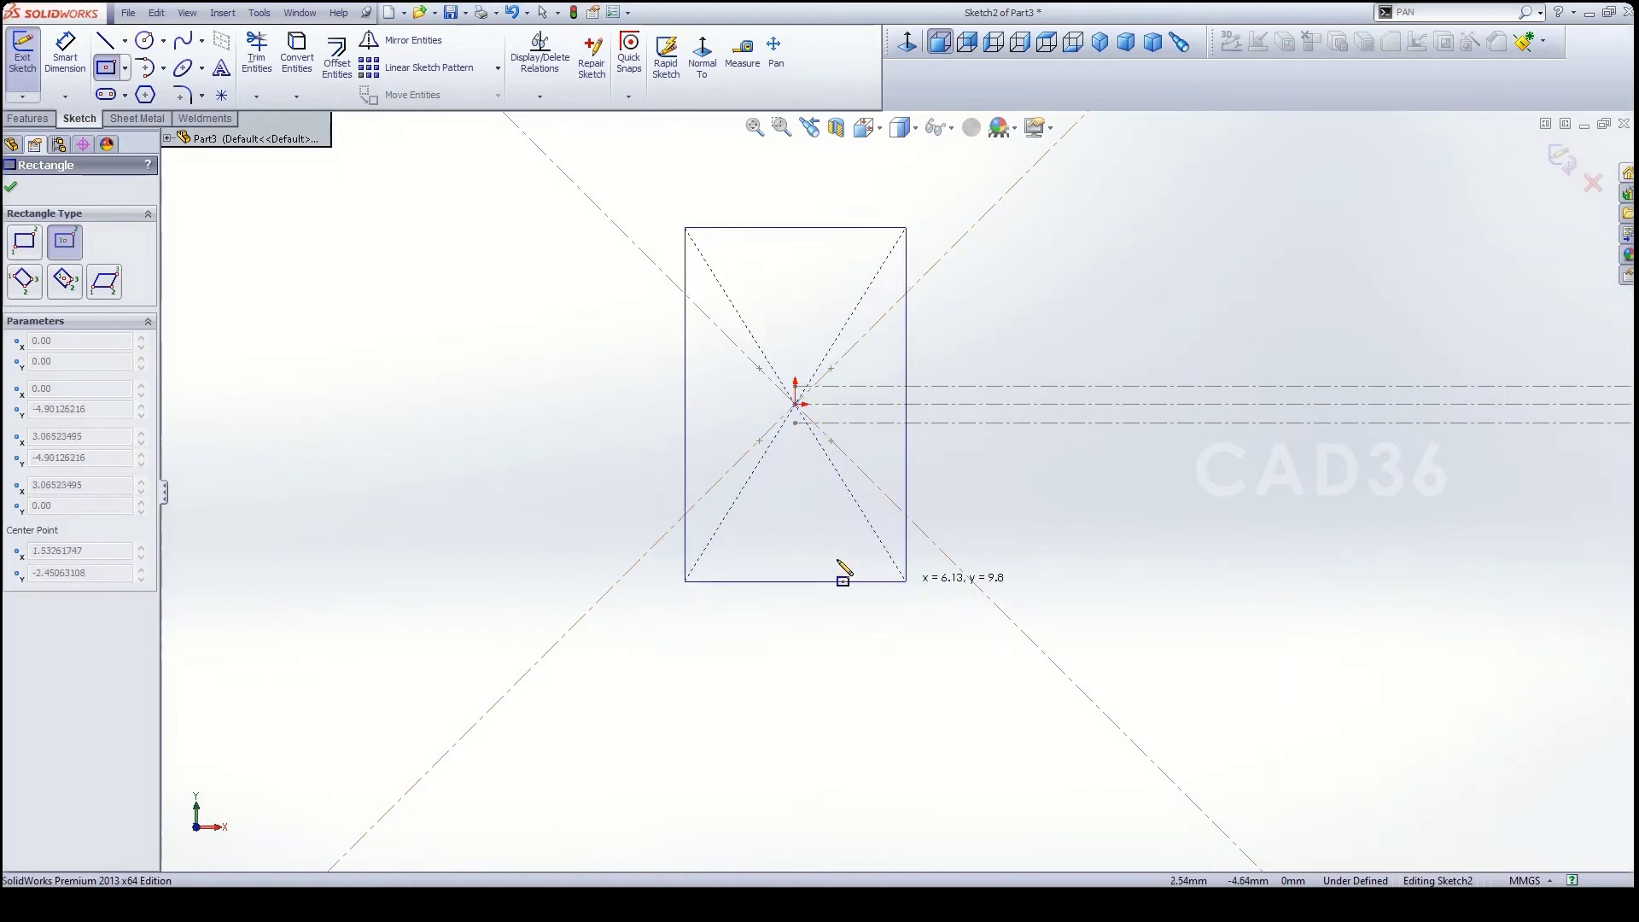
scroll(848, 572, "up", 5)
scroll(1110, 696, "up", 10)
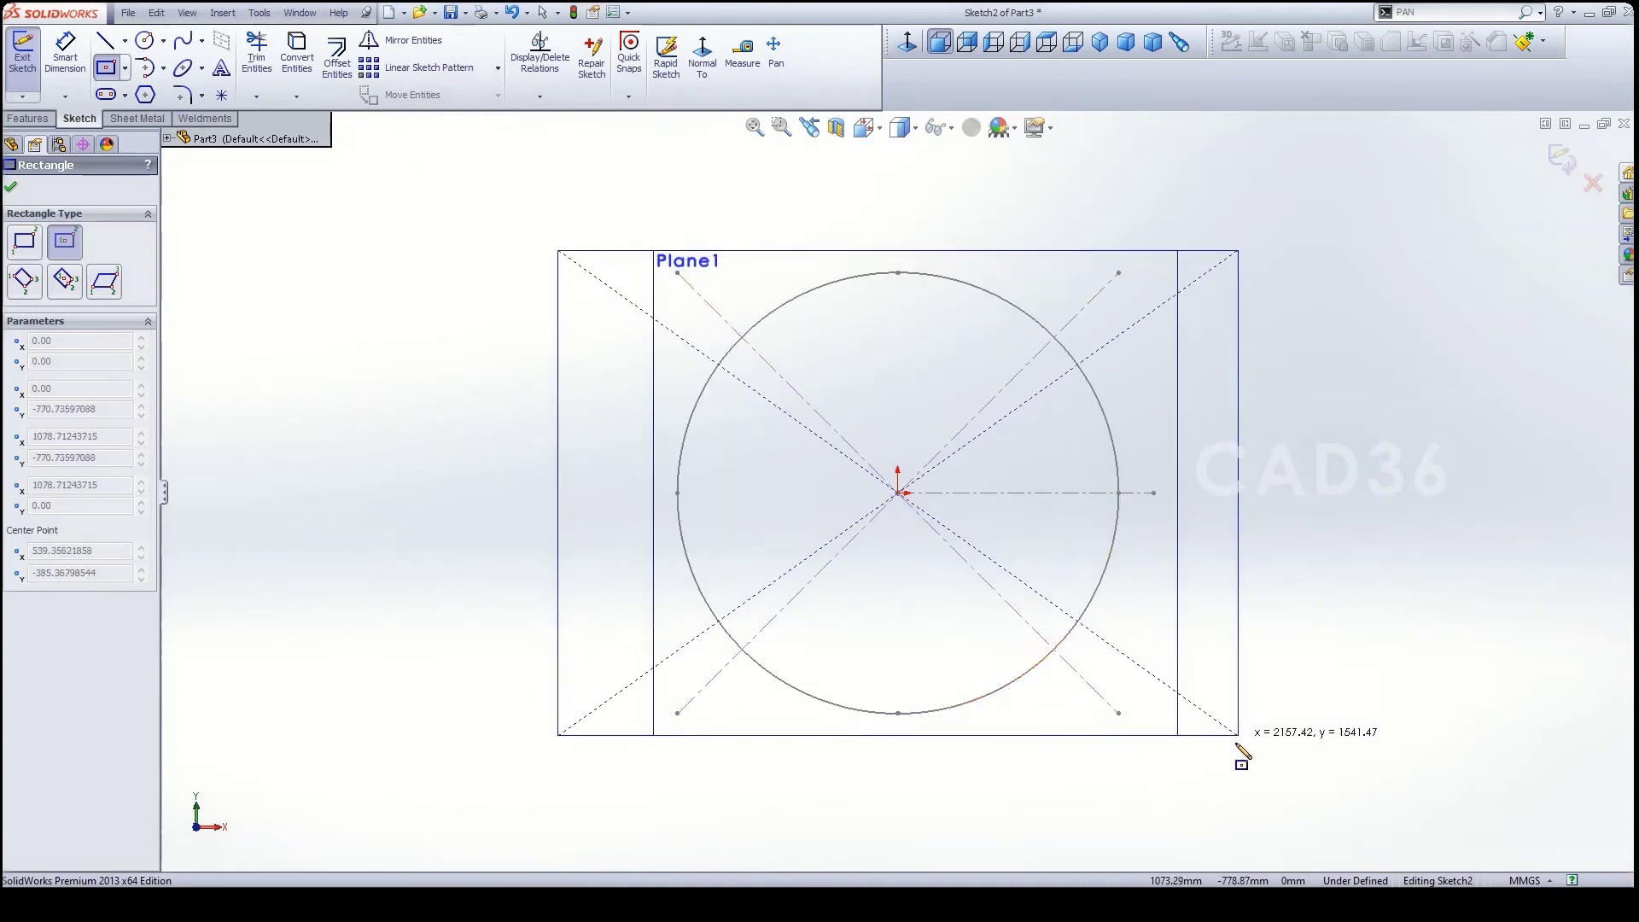
left_click(1233, 781)
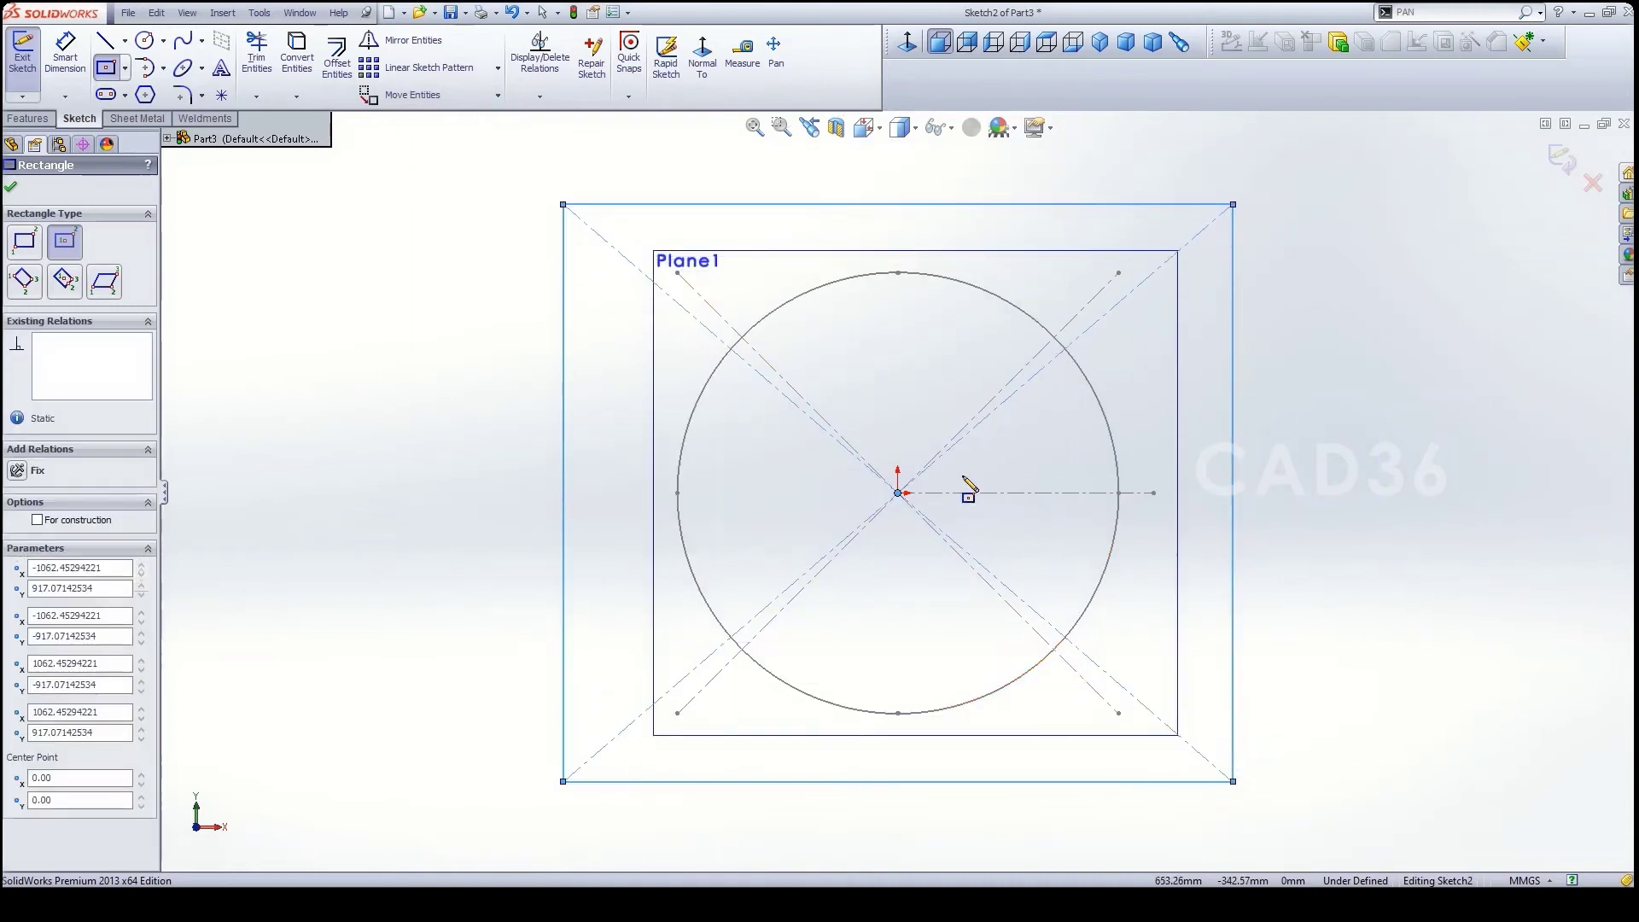
- Dimension Sketch2's rectangle top and left edges to 1400 mm each
left_click(65, 53)
left_click(669, 206)
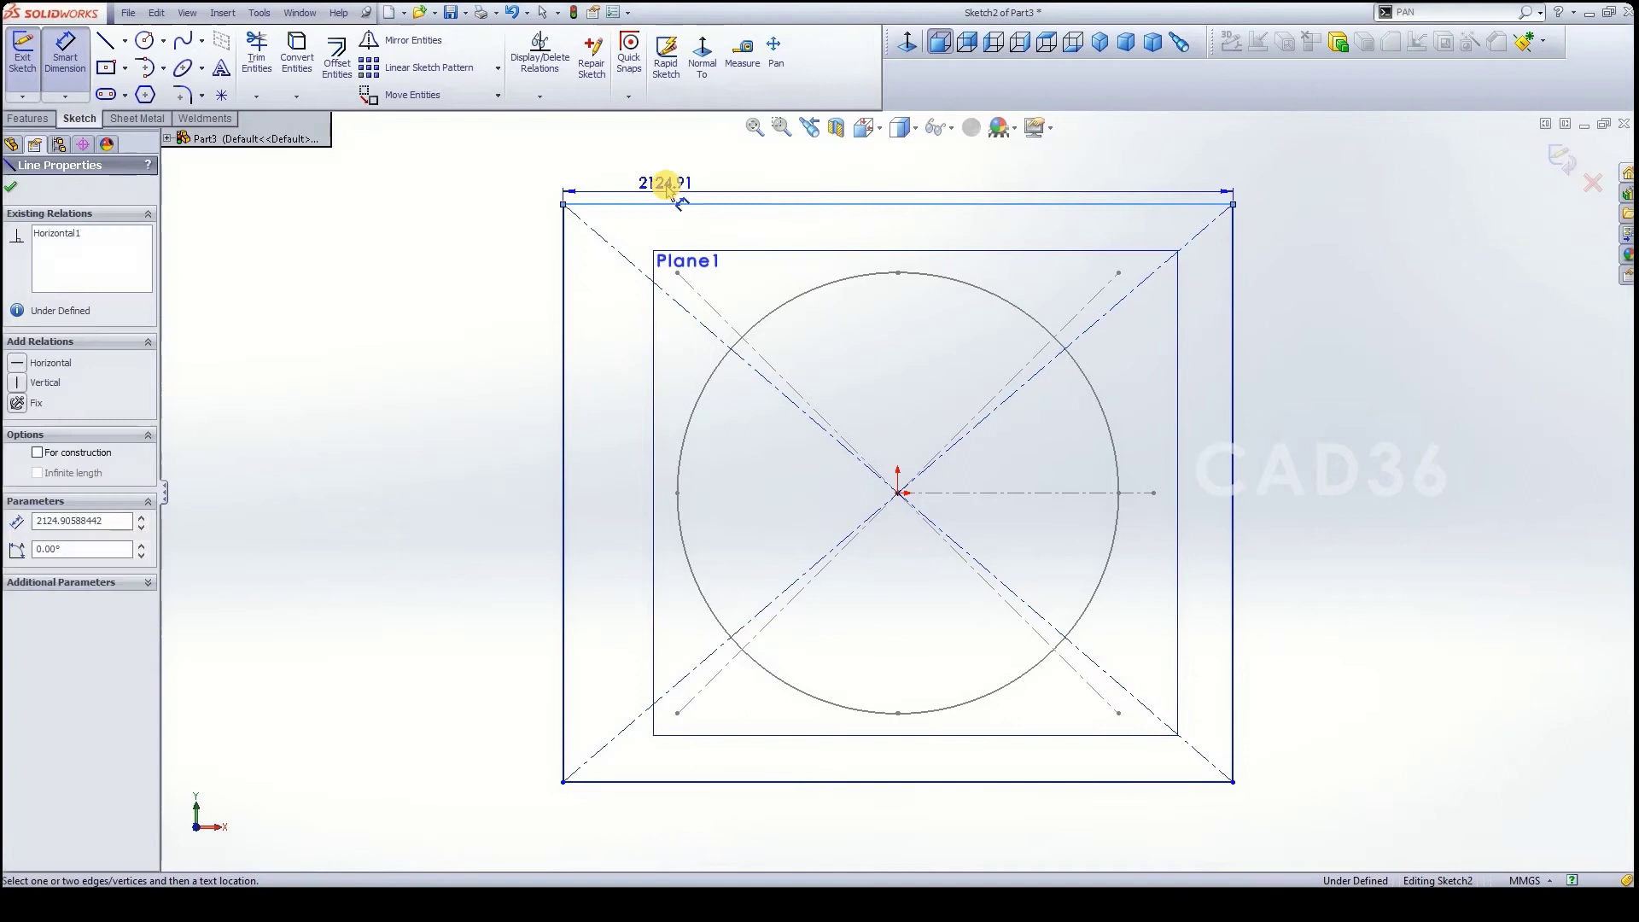
left_click(669, 191)
type("1400")
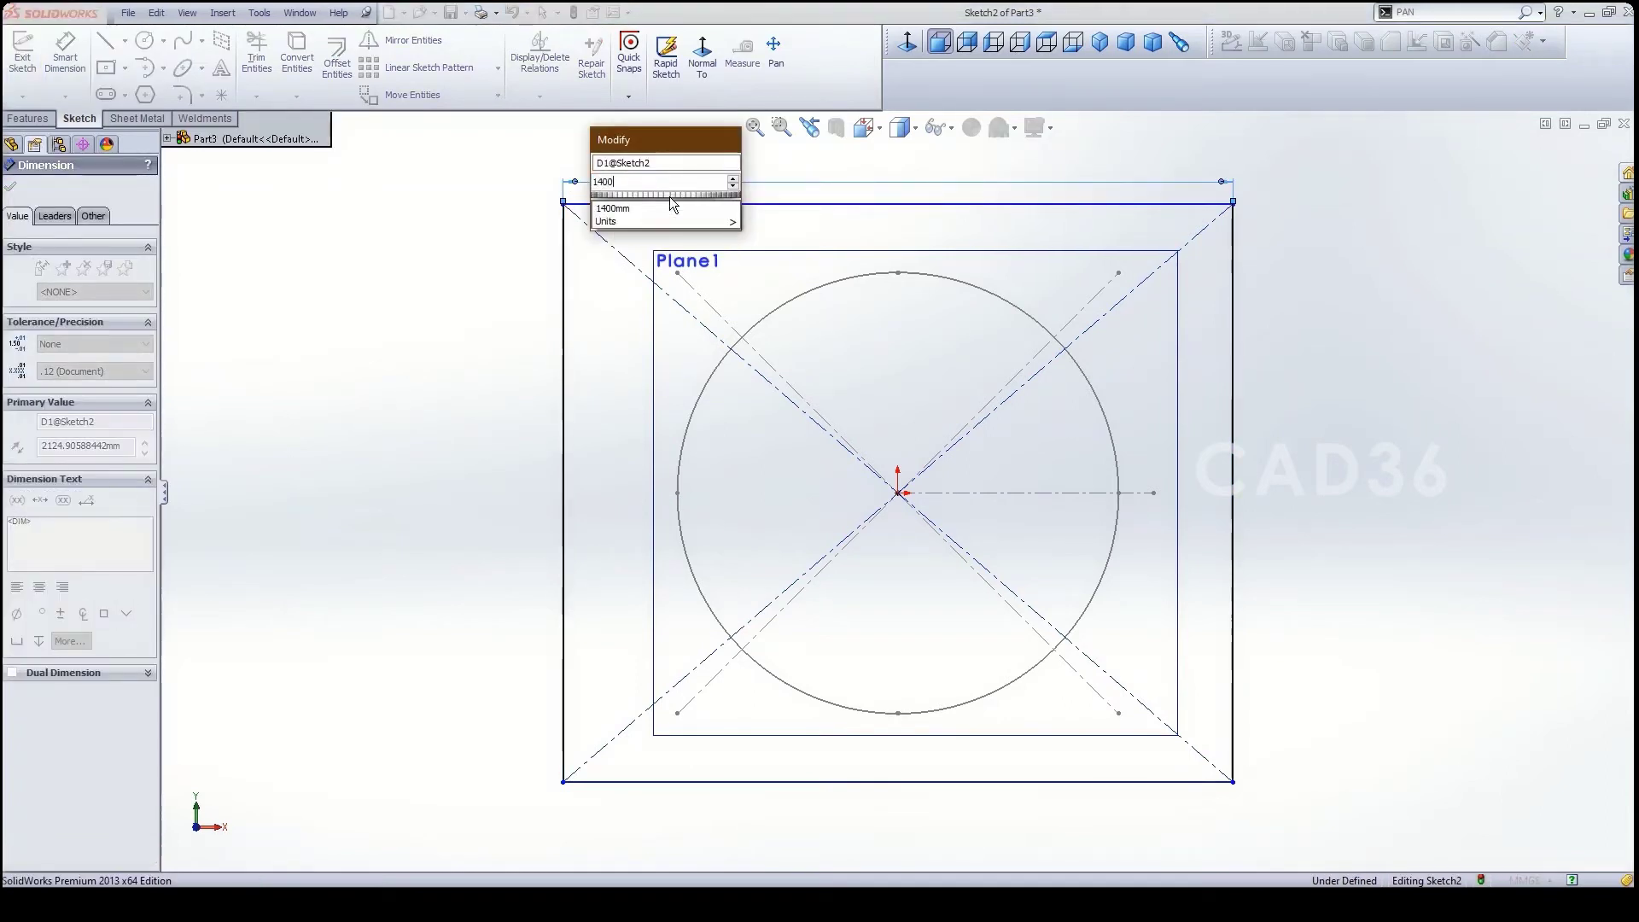
key("Return")
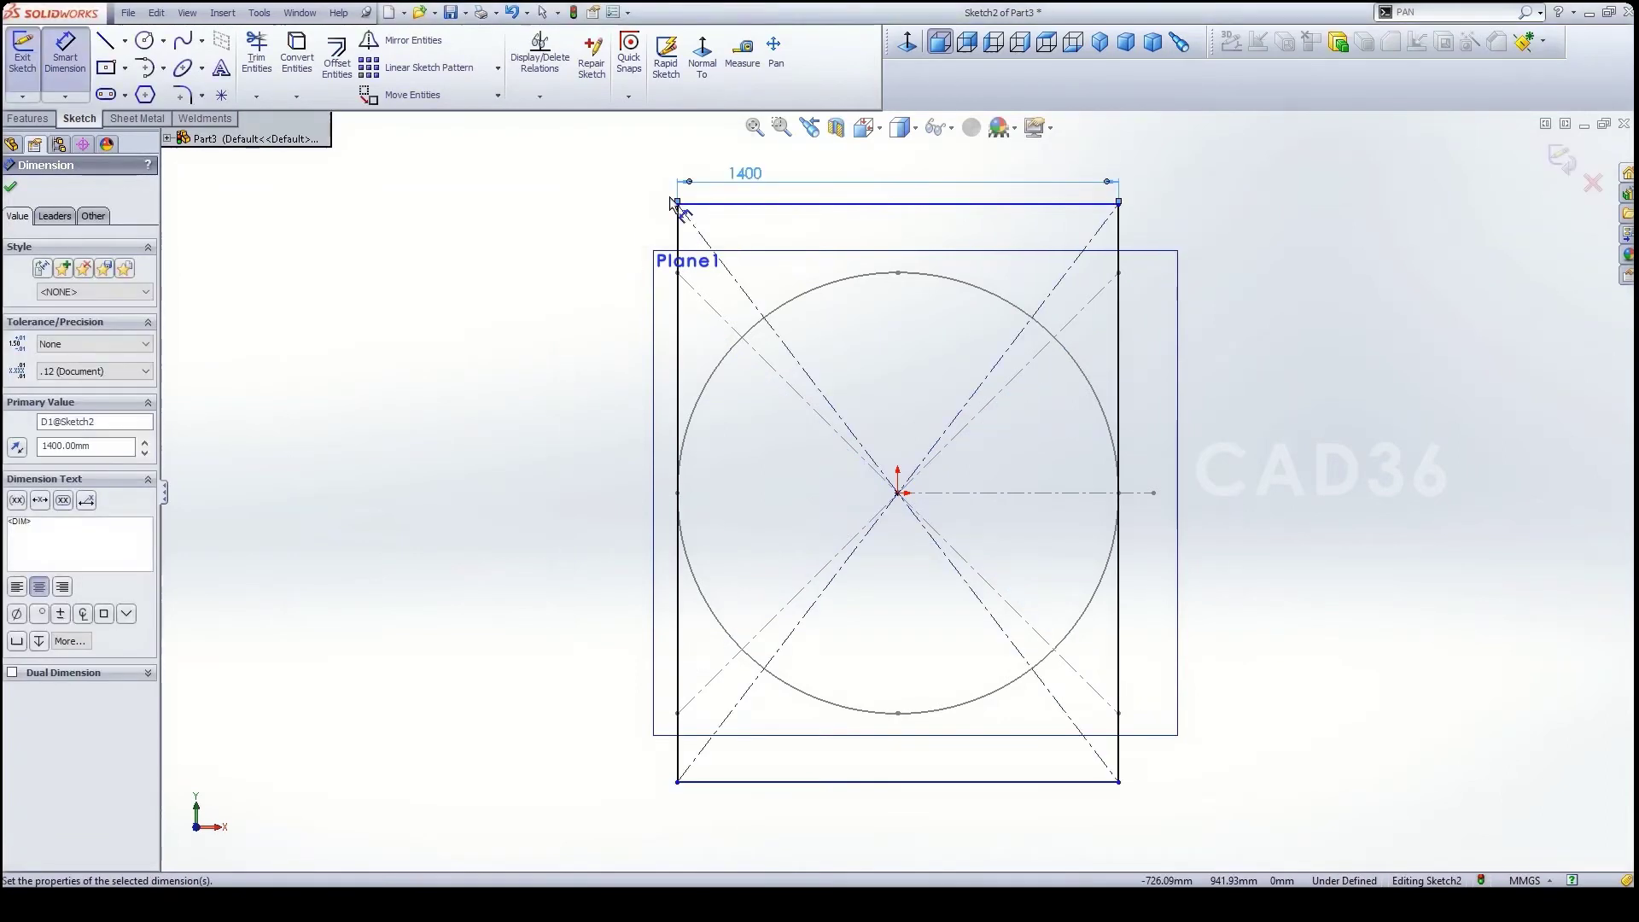
left_click(680, 376)
left_click(568, 375)
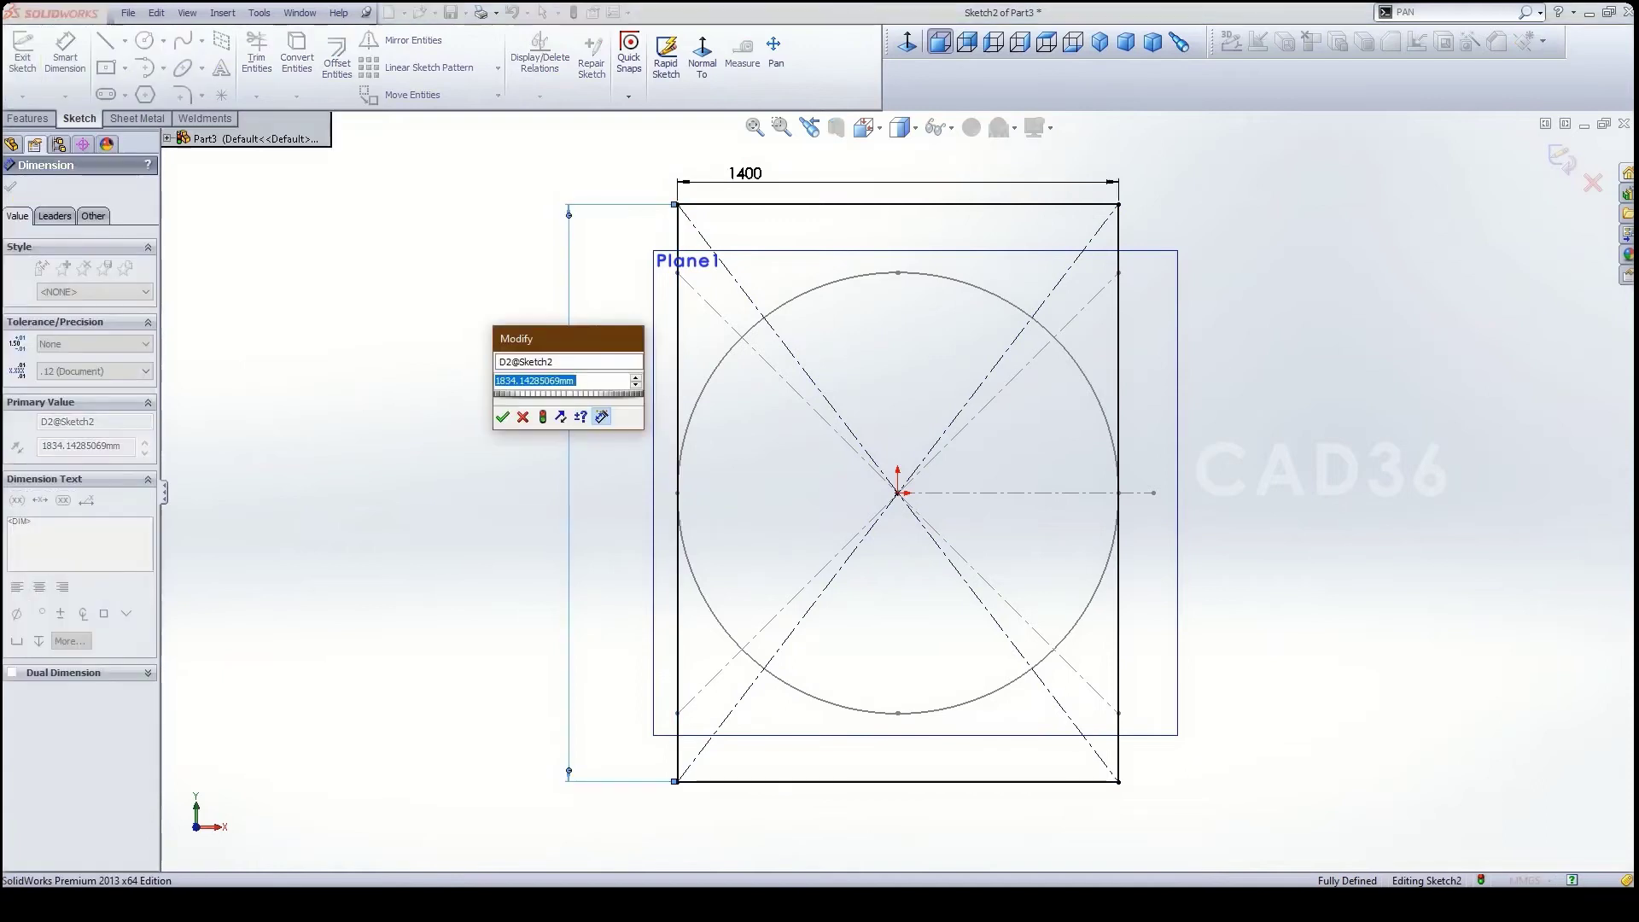
type("1400")
key("Return")
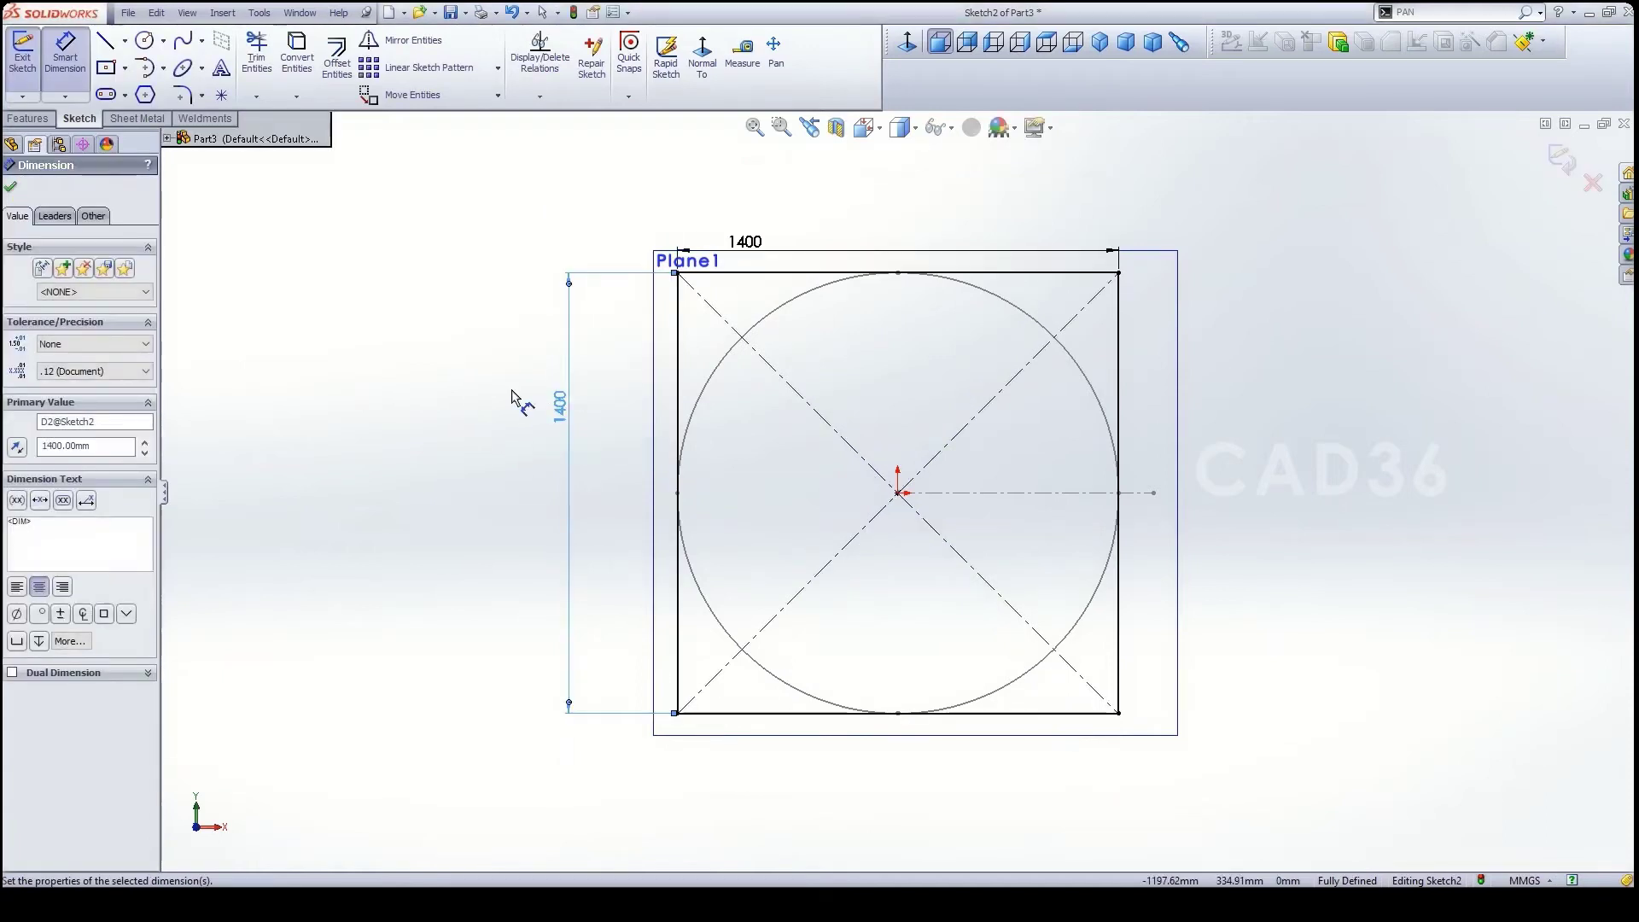
scroll(680, 286, "down", 5)
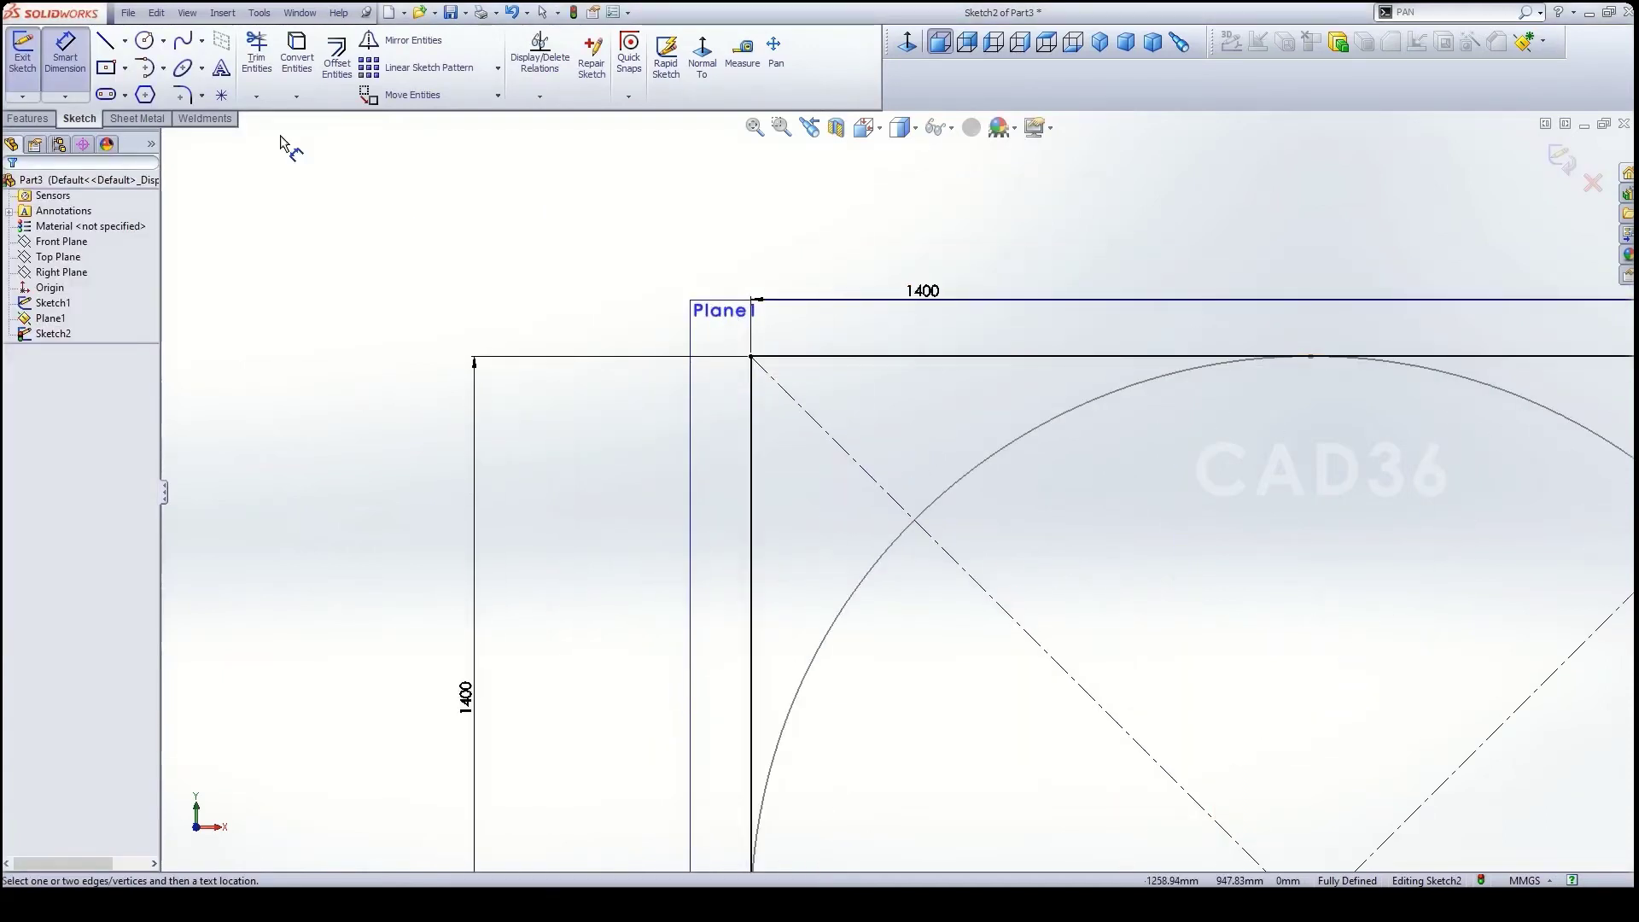
- Fillet the square's top-left and top-right corners at 10 mm
left_click(193, 90)
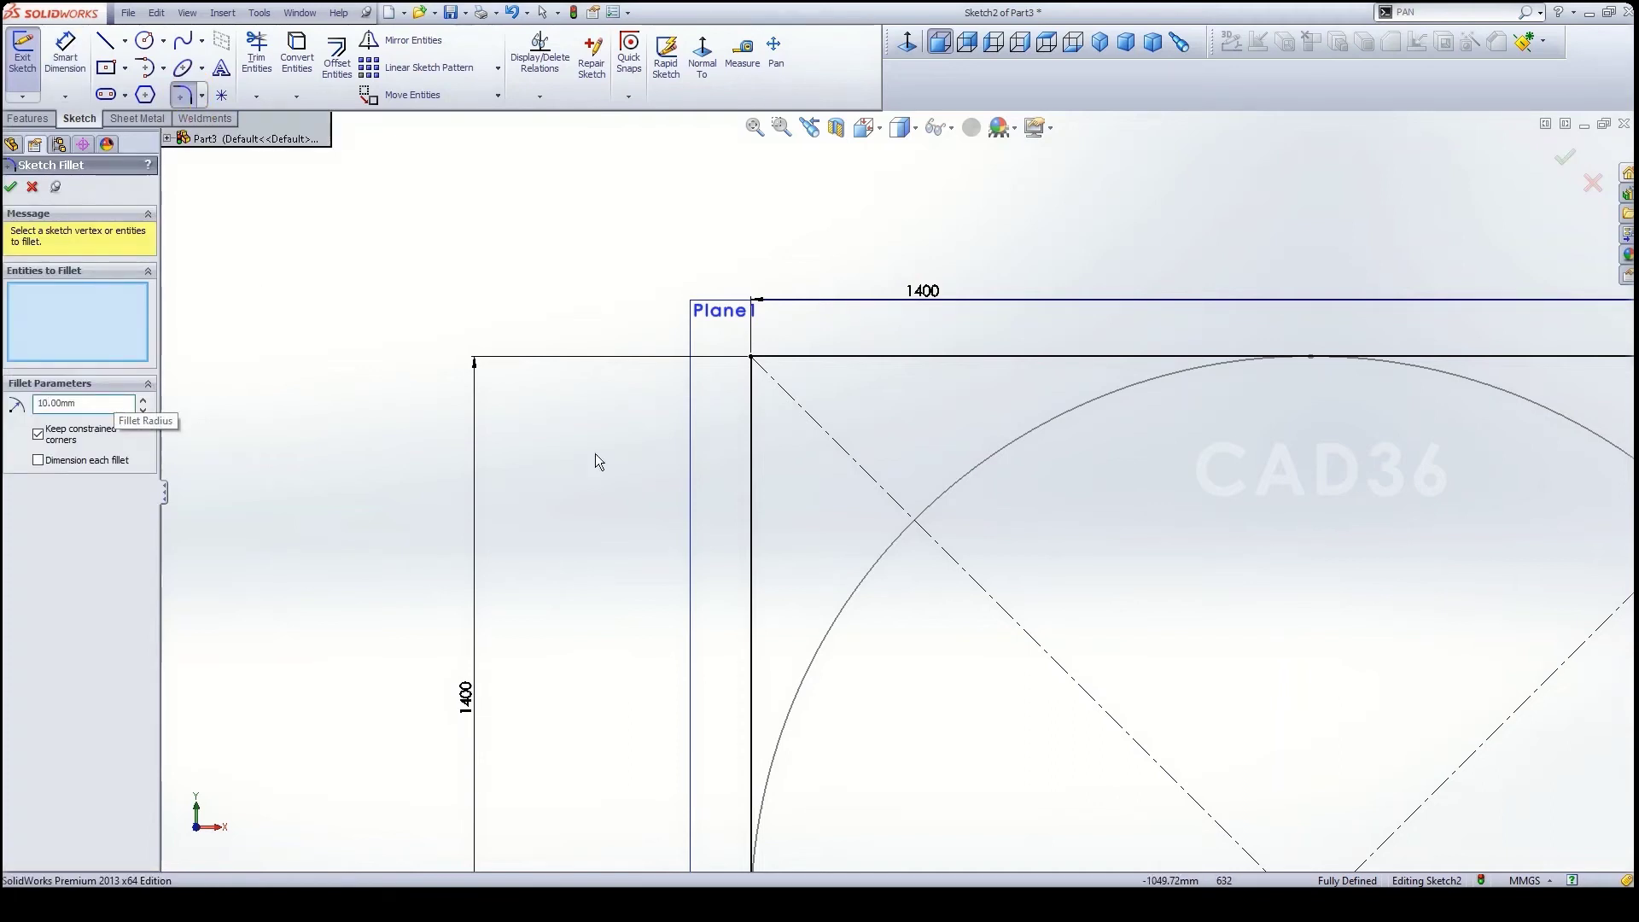
left_click(752, 358)
scroll(871, 457, "up", 3)
scroll(1340, 460, "up", 3)
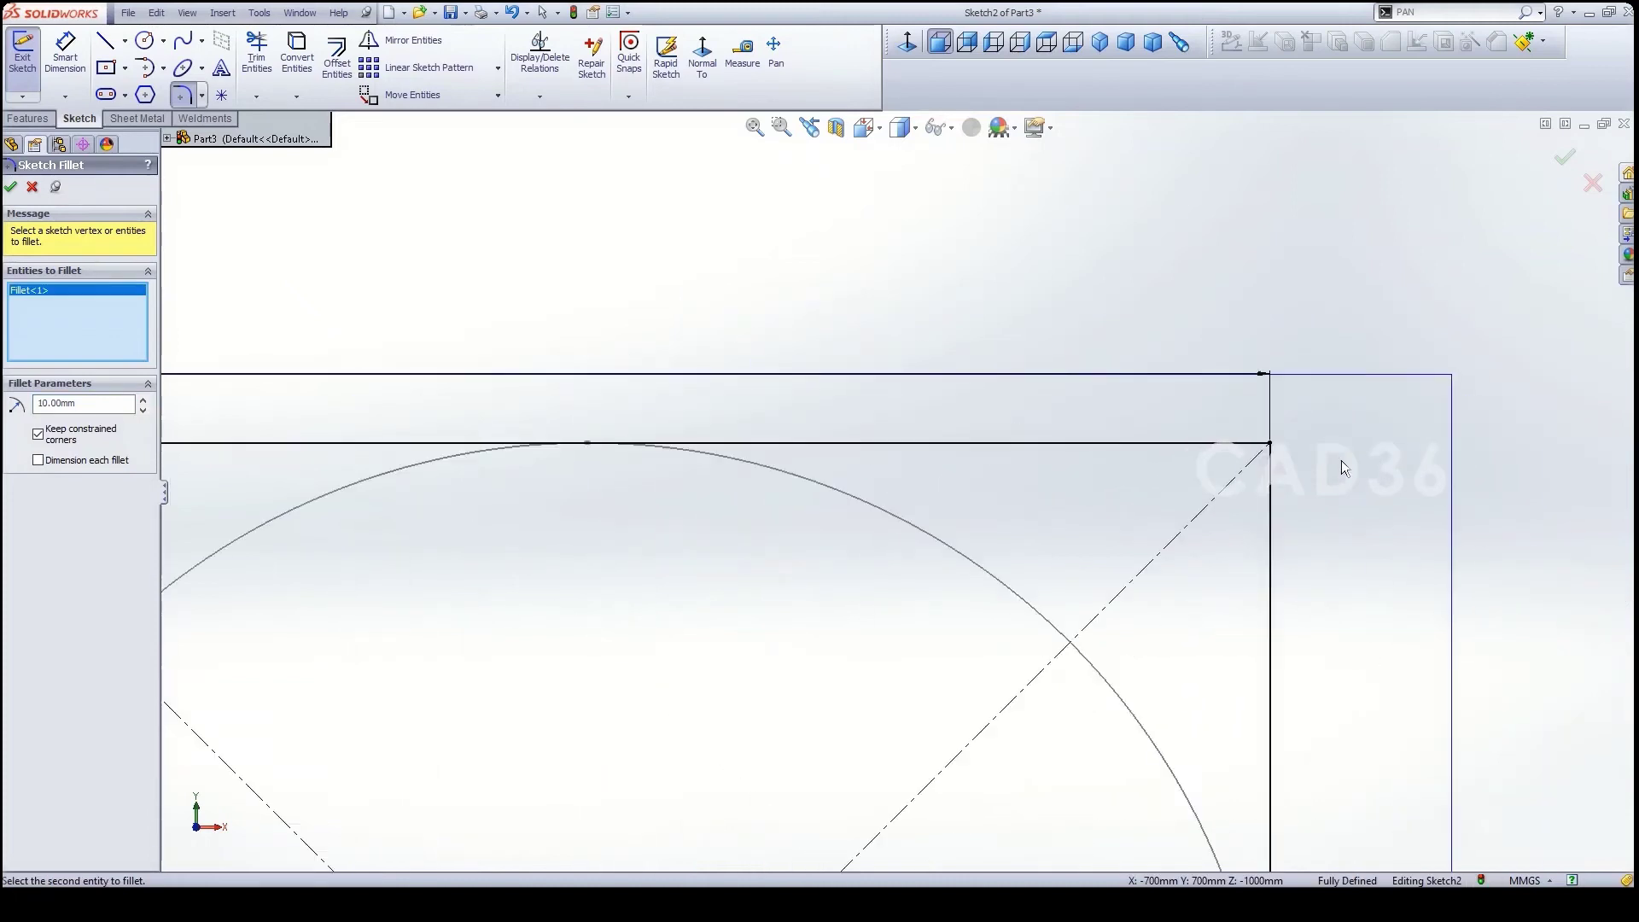
left_click(1233, 442)
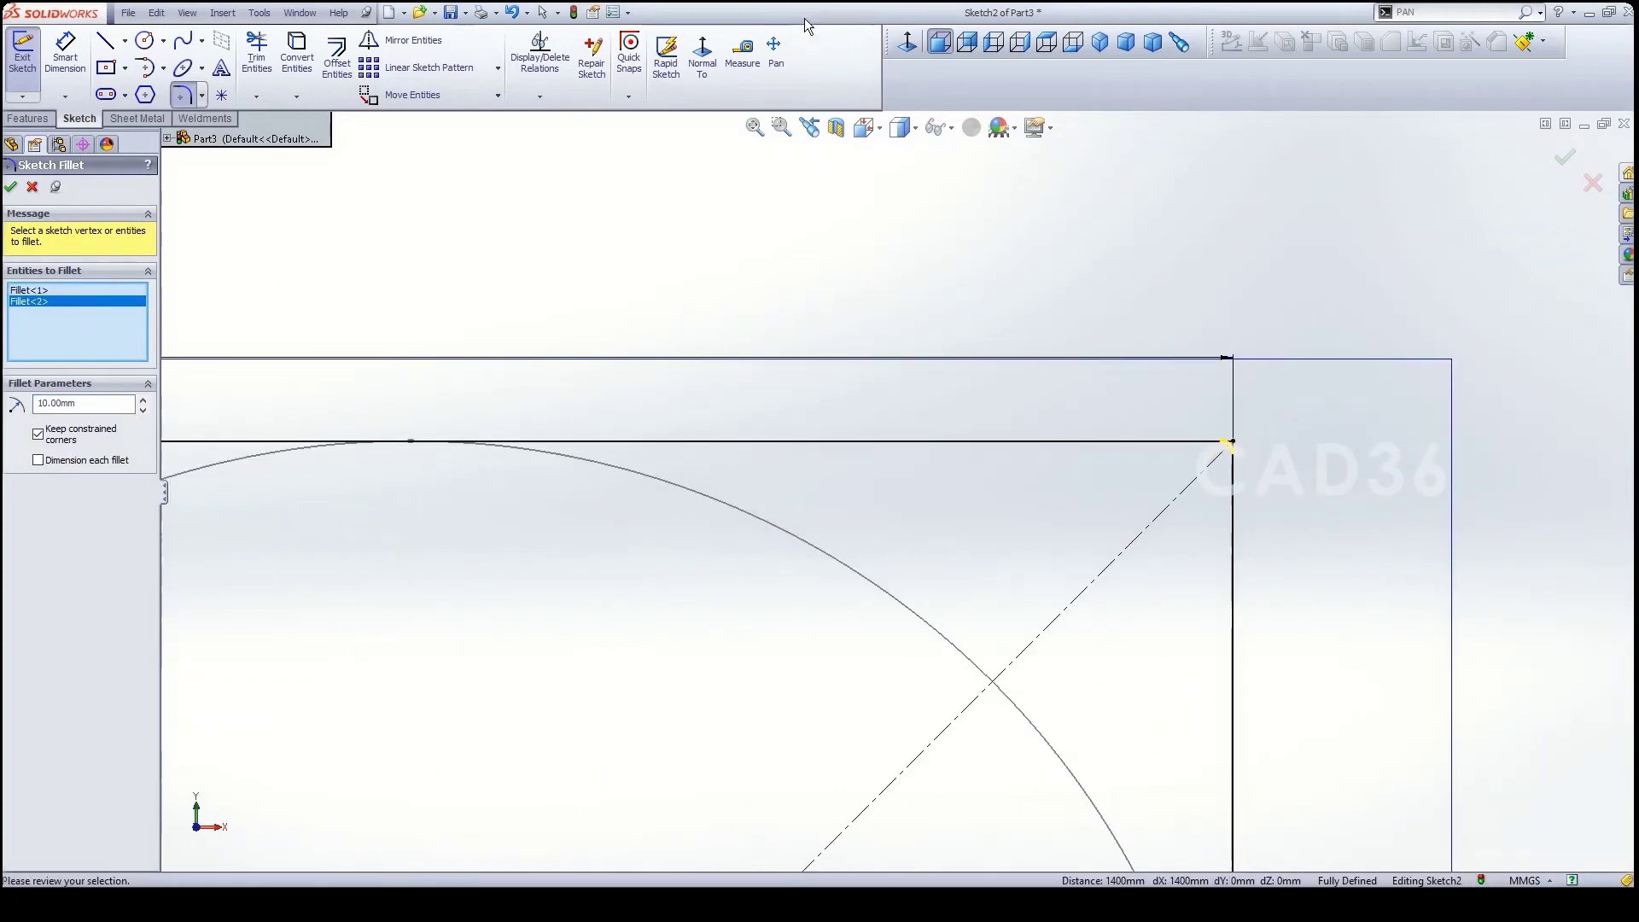
- Add 10 mm fillets to the bottom-right and bottom-left corners and apply all four
left_click(776, 51)
mouse_move(944, 358)
left_mouse_down()
mouse_move(944, 241)
mouse_move(1049, 341)
mouse_move(1138, 340)
mouse_move(1112, 345)
mouse_move(1162, 465)
left_mouse_up()
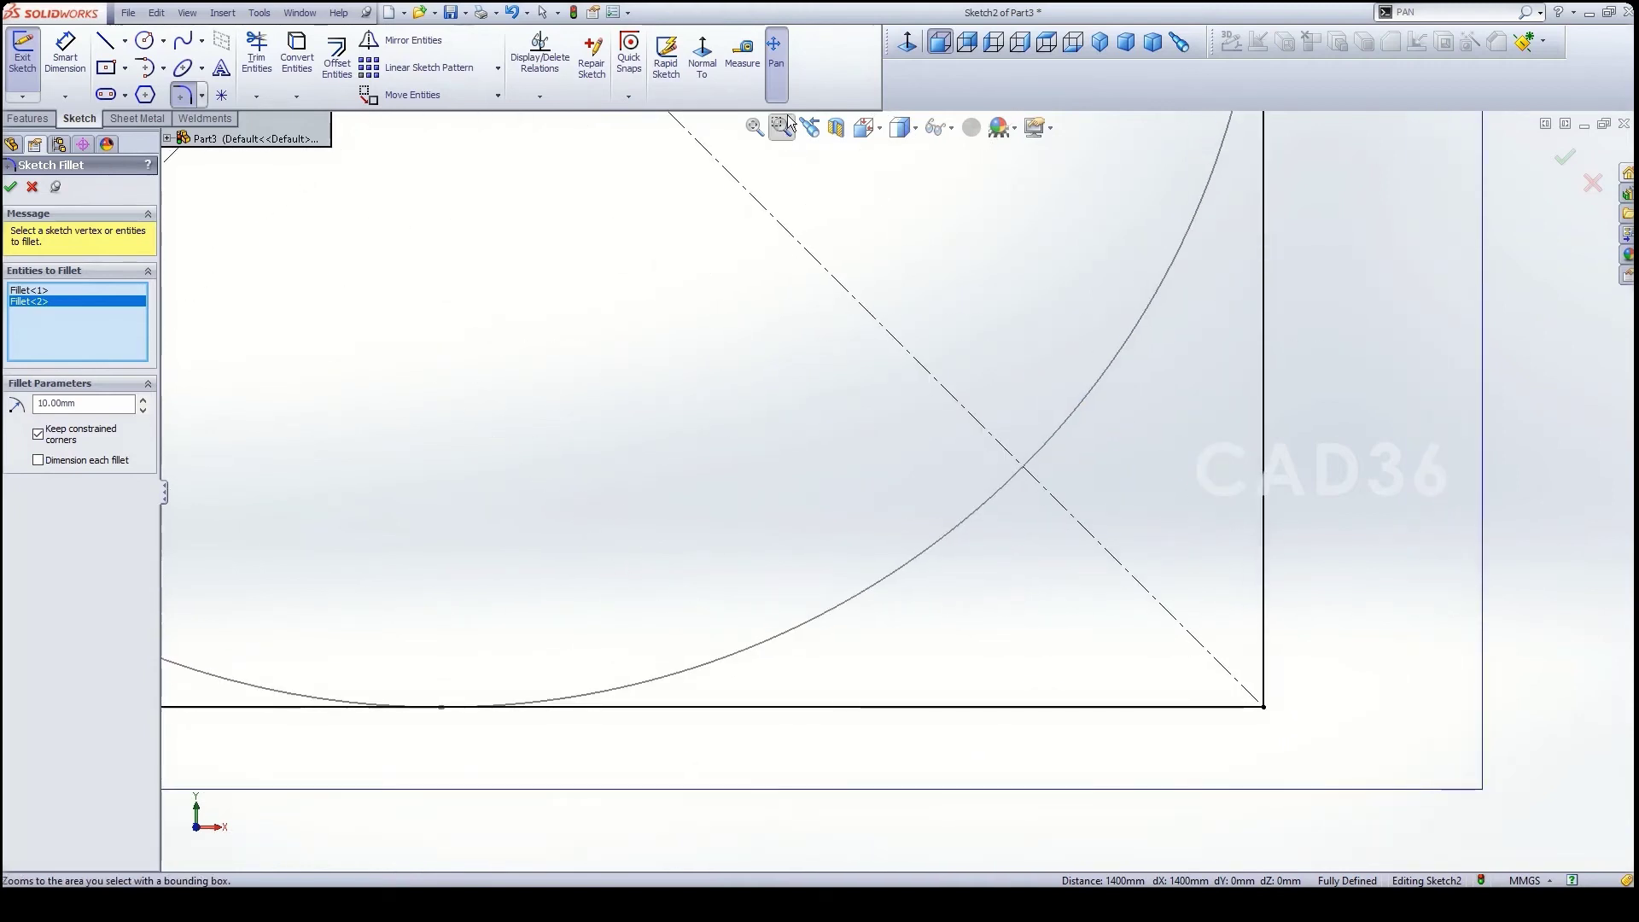
left_click(783, 86)
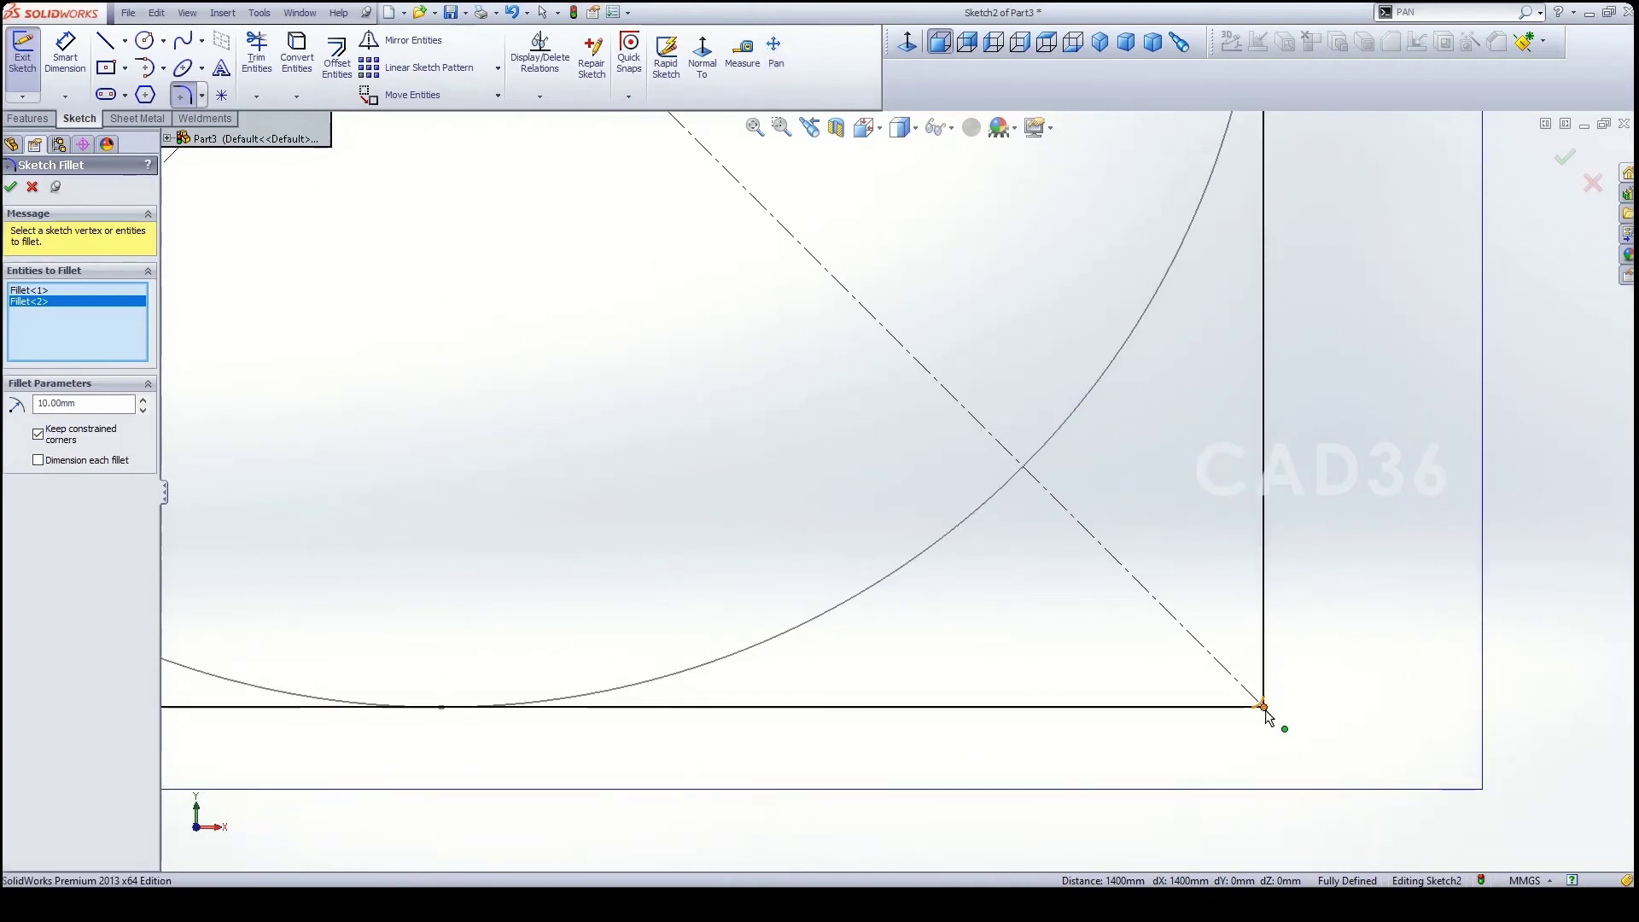
left_click(1263, 708)
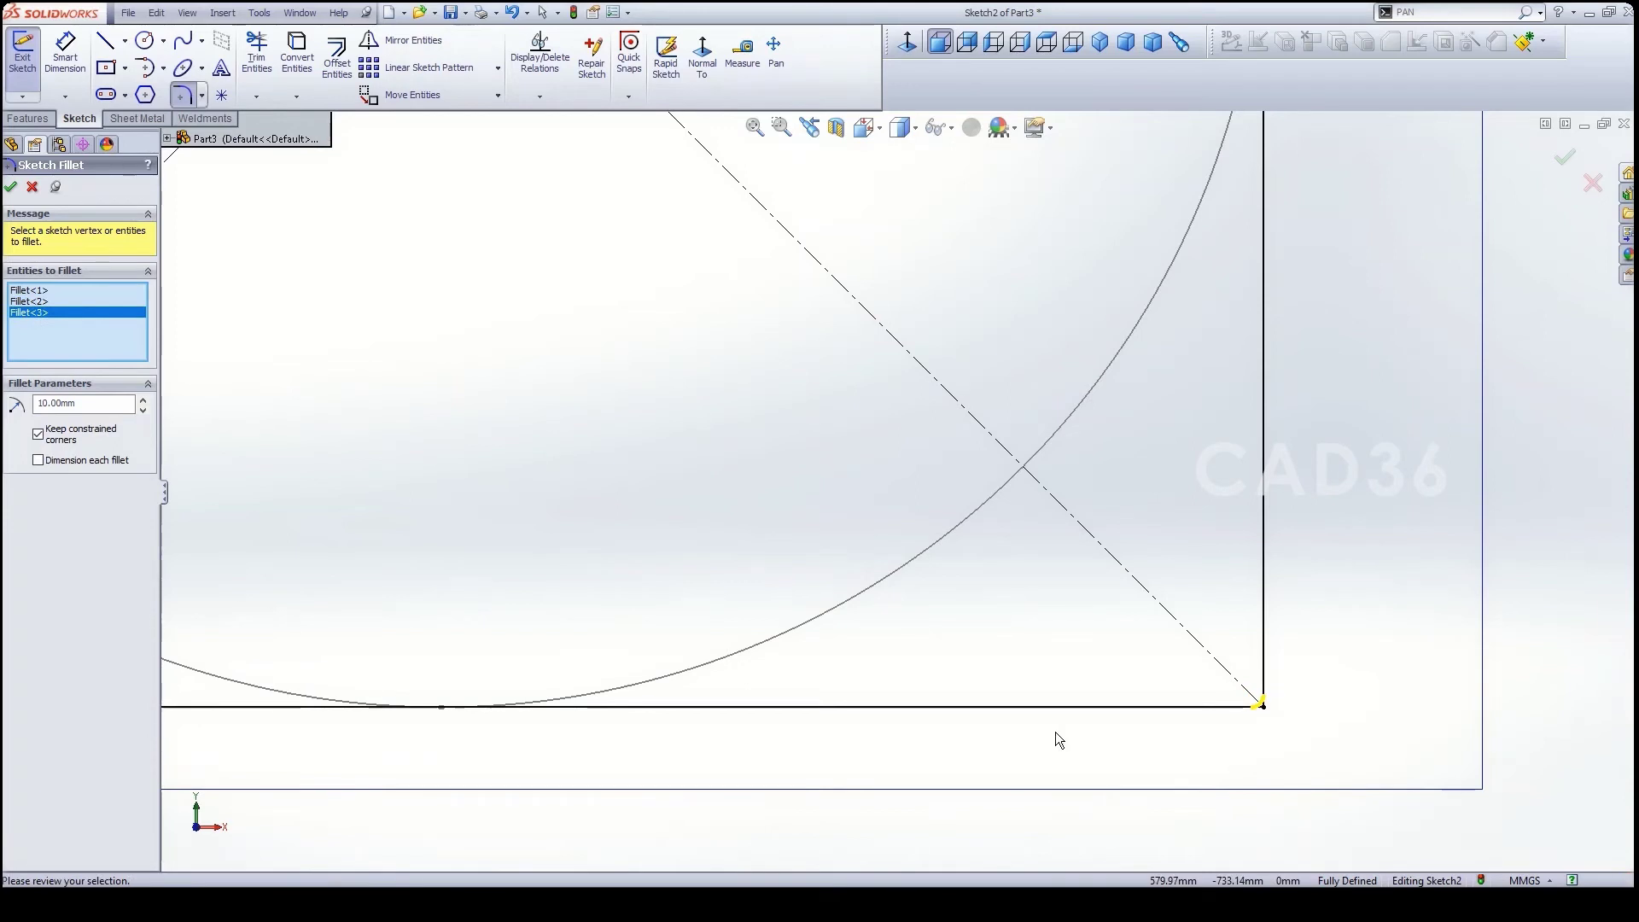
left_click(775, 49)
mouse_move(842, 432)
left_mouse_down()
mouse_move(1024, 475)
mouse_move(976, 427)
mouse_move(842, 382)
left_mouse_up()
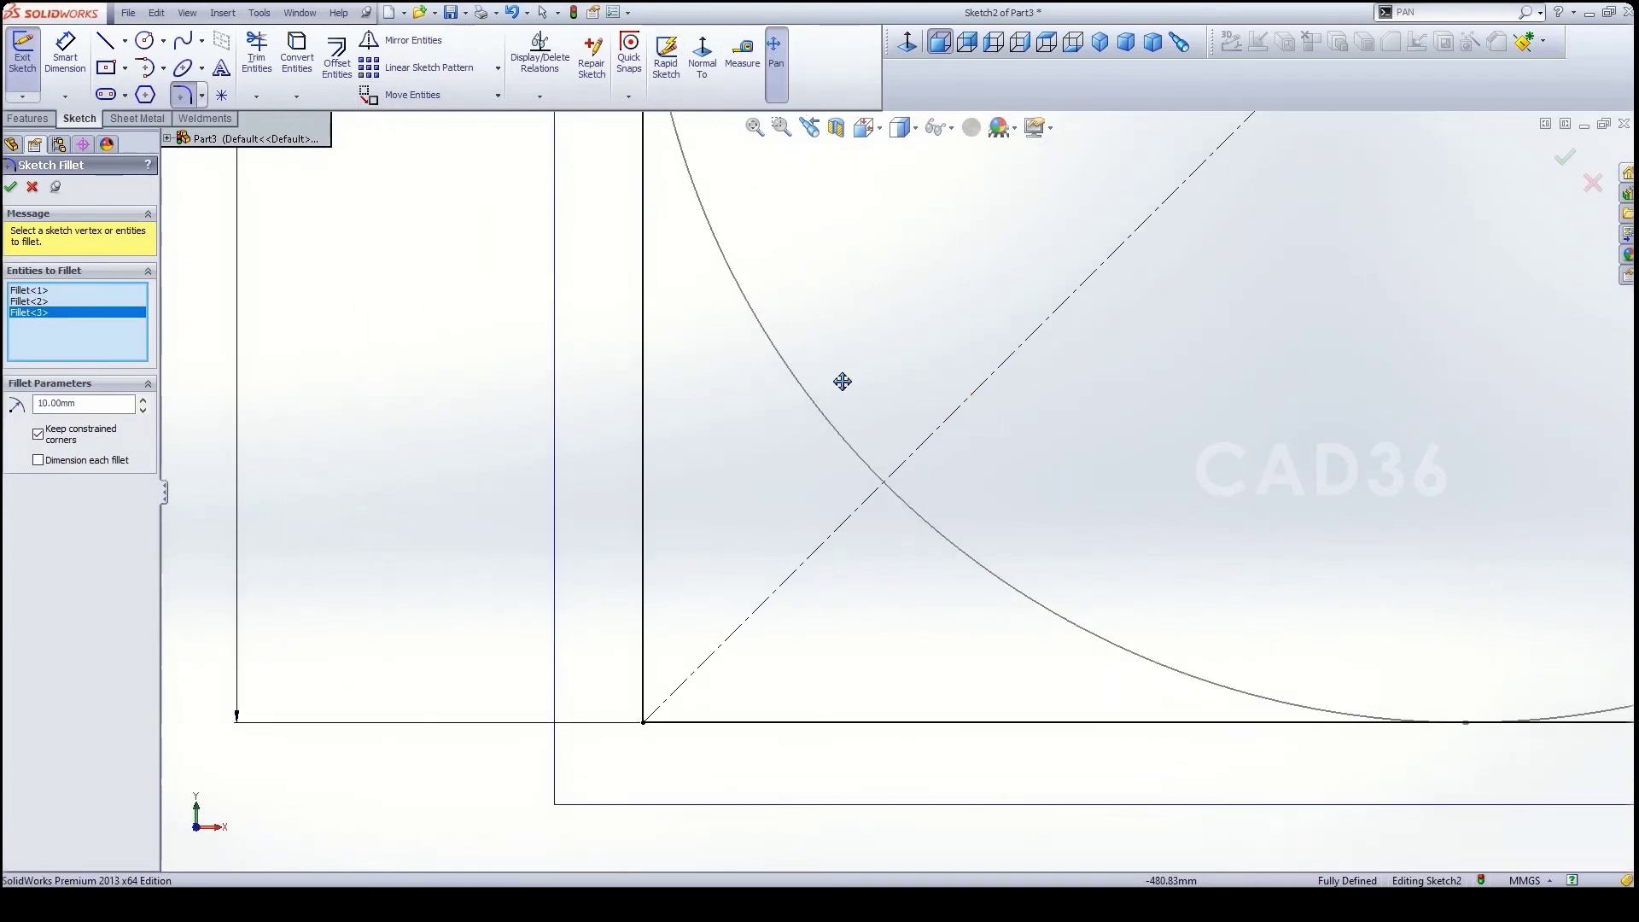
left_click(775, 51)
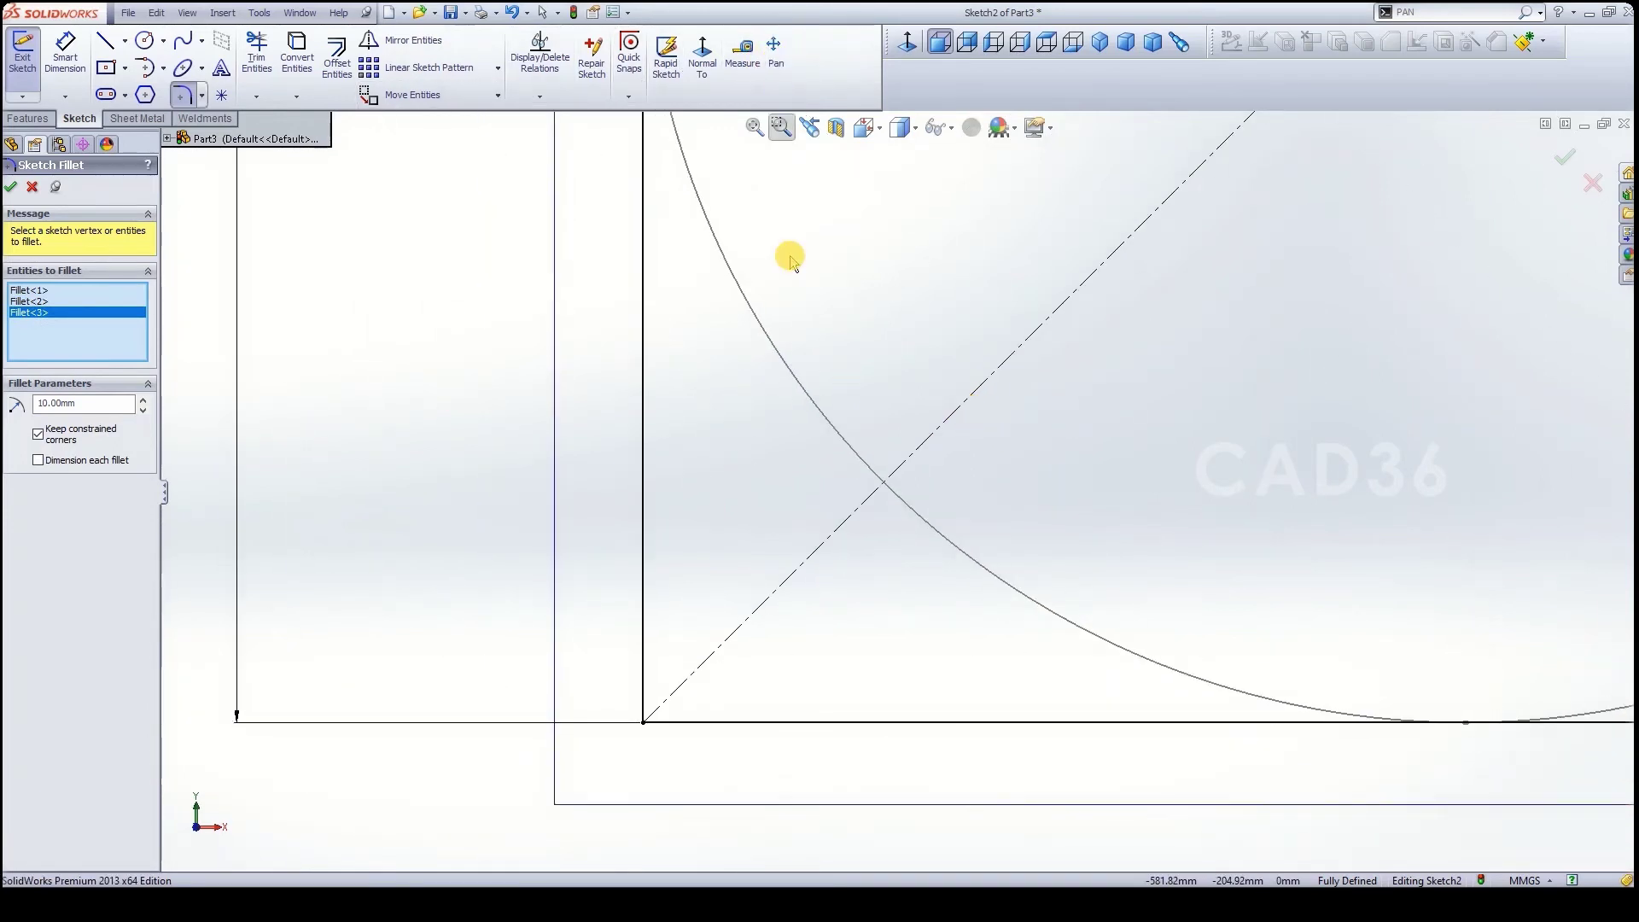
left_click(644, 723)
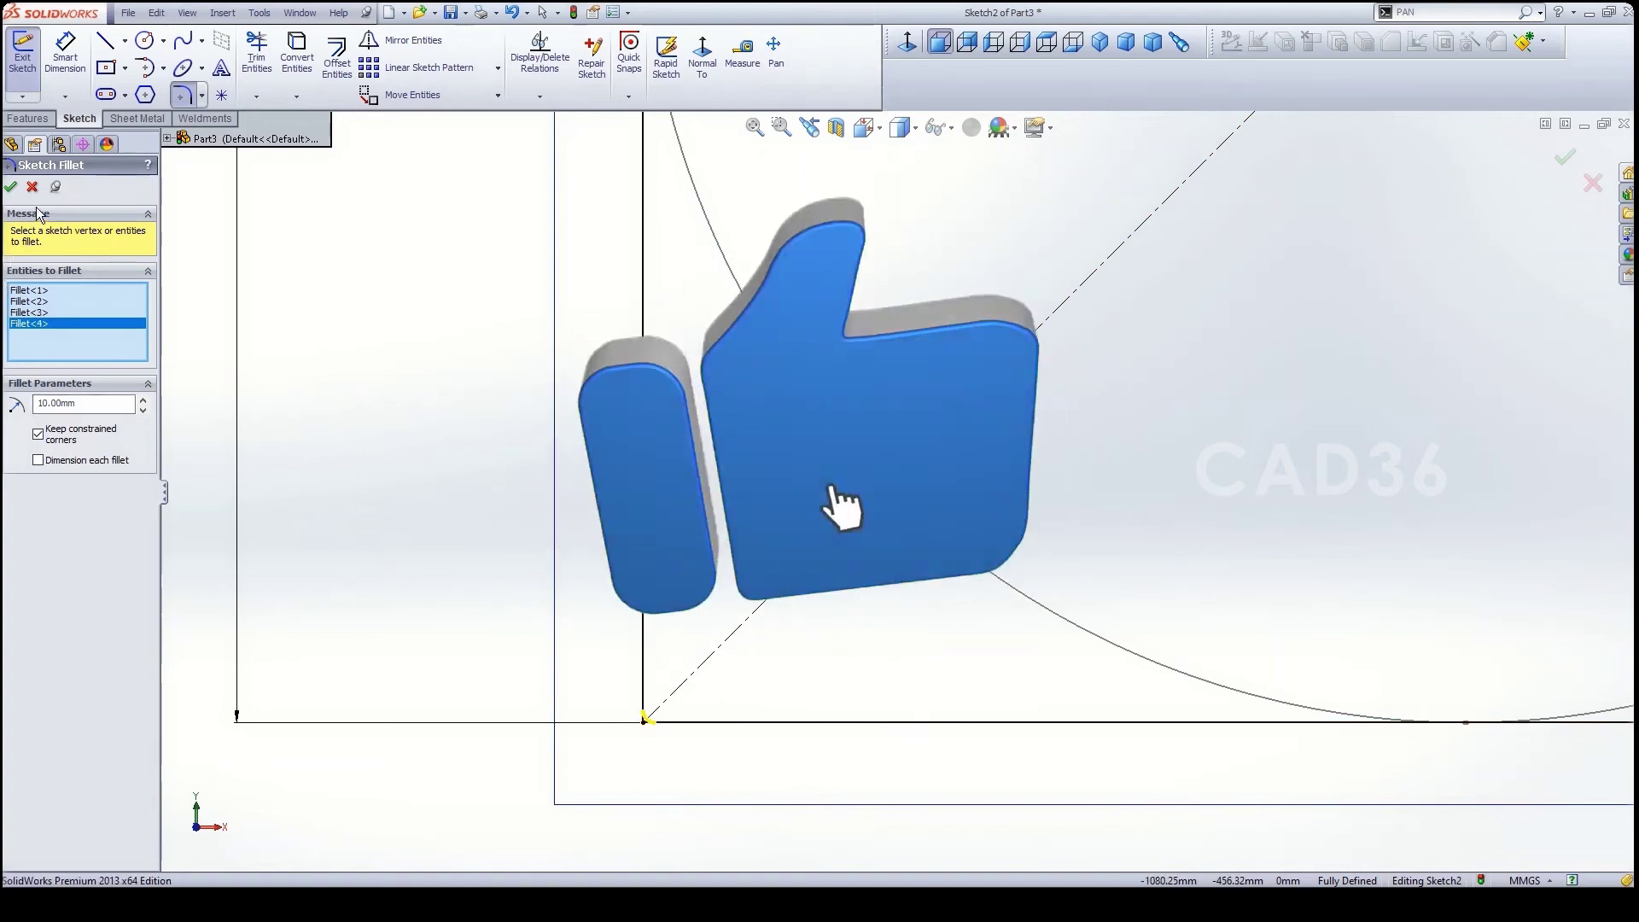
left_click(10, 187)
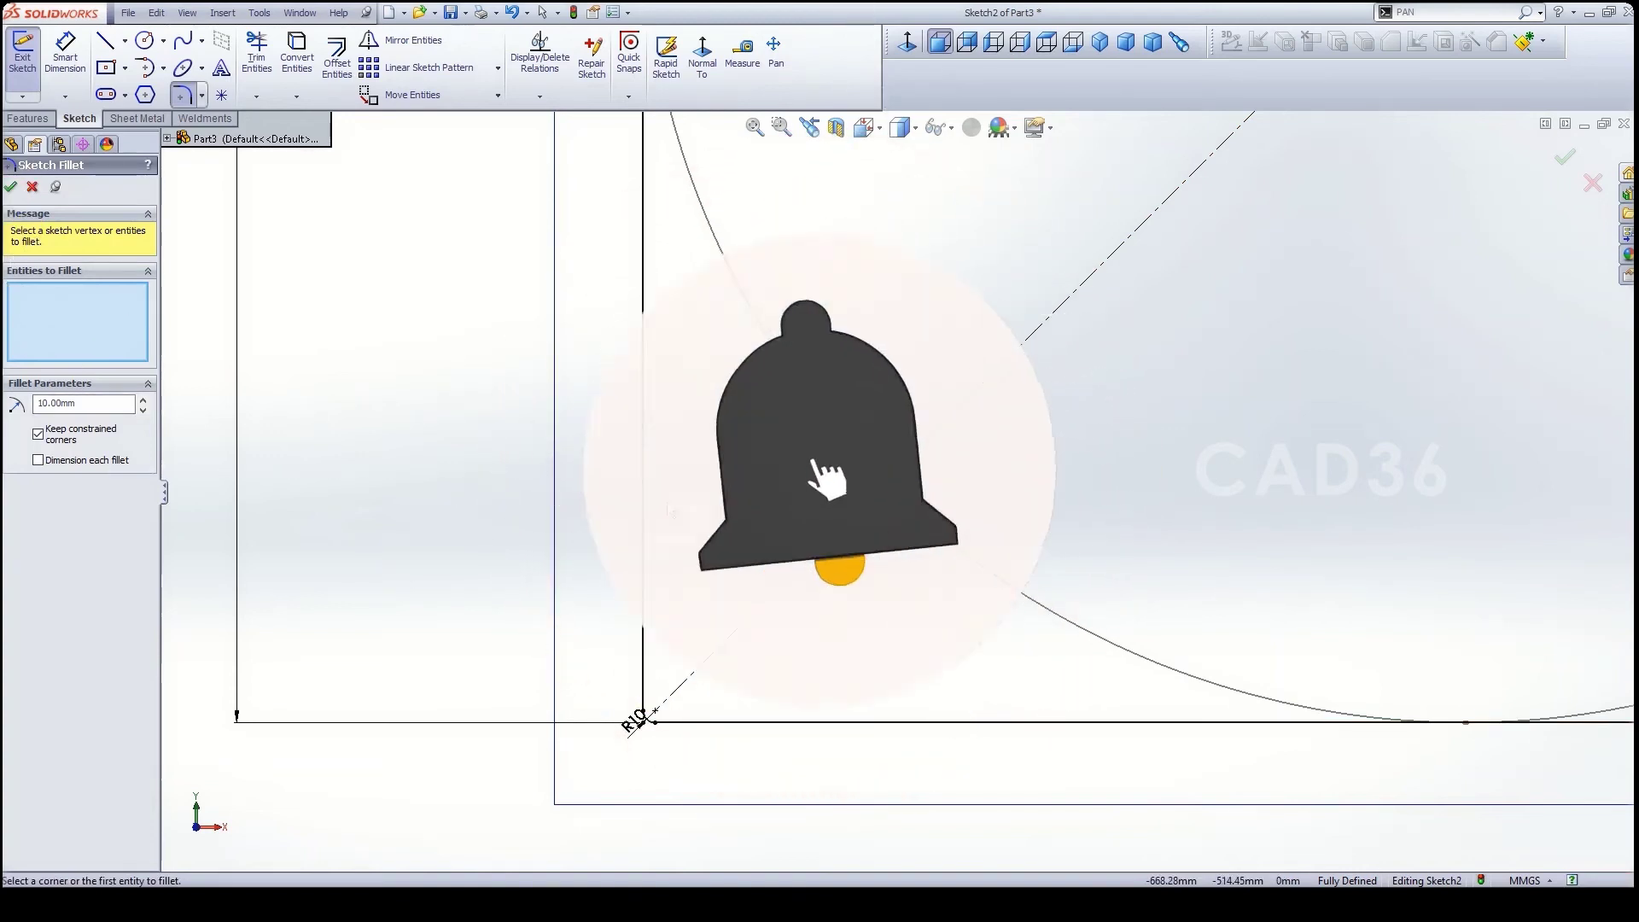
scroll(429, 548, "up", 5)
scroll(1452, 227, "down", 8)
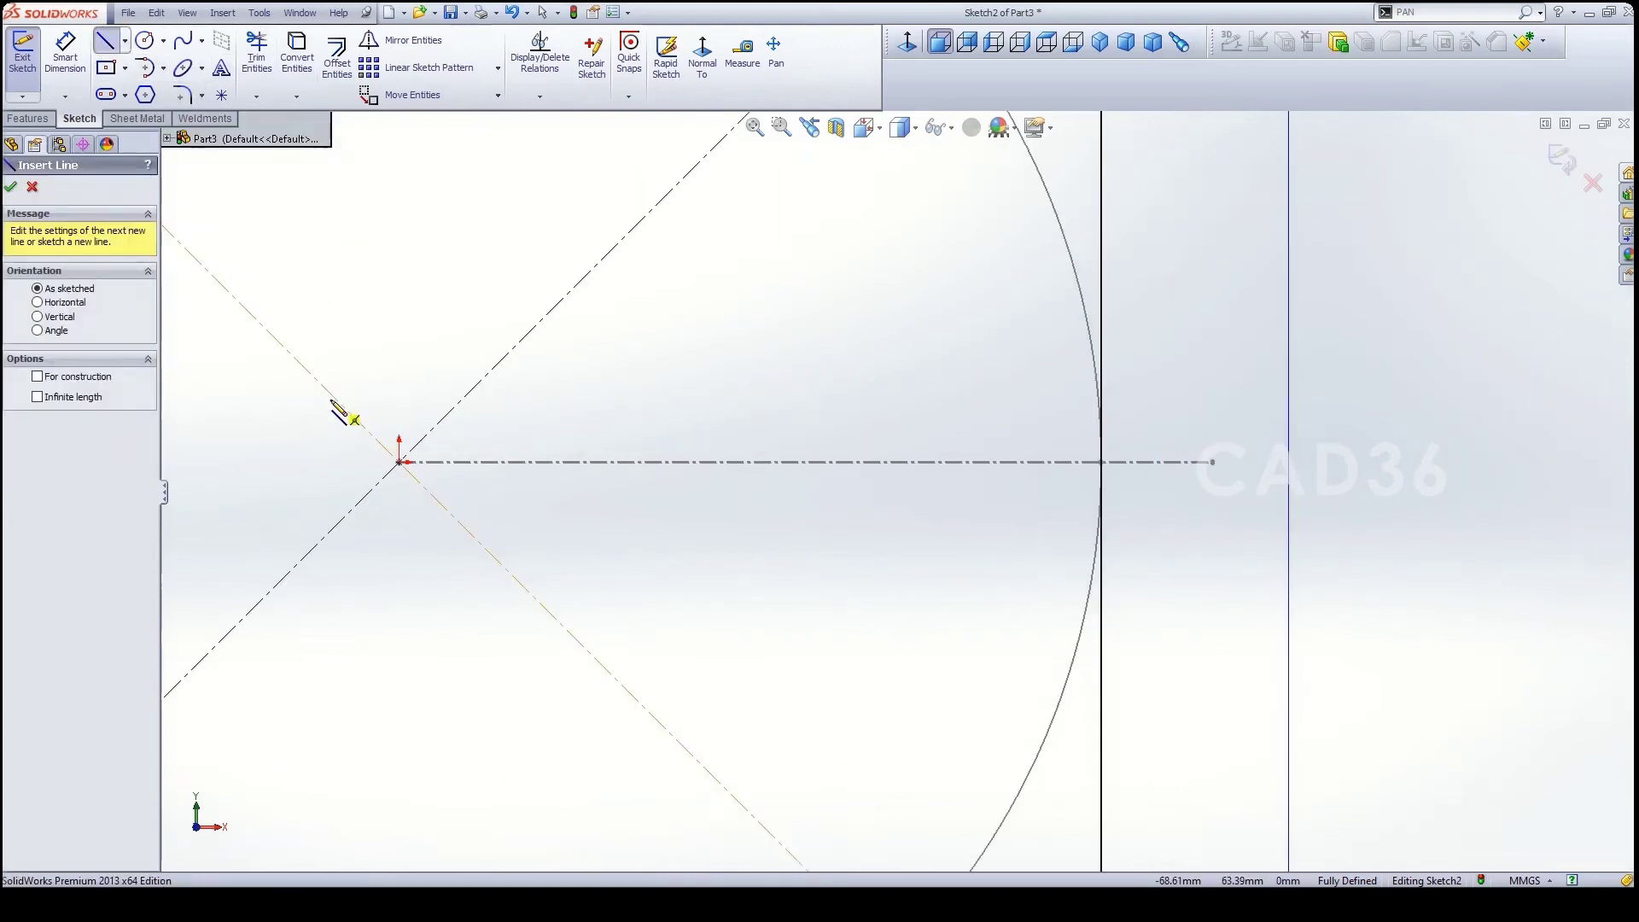
- Draw a horizontal line from the sketch origin to just past the square's right edge
scroll(367, 439, "down", 3)
mouse_move(377, 461)
middle_mouse_down("ctrl")
mouse_move(660, 516)
mouse_move(802, 503)
middle_mouse_up("ctrl")
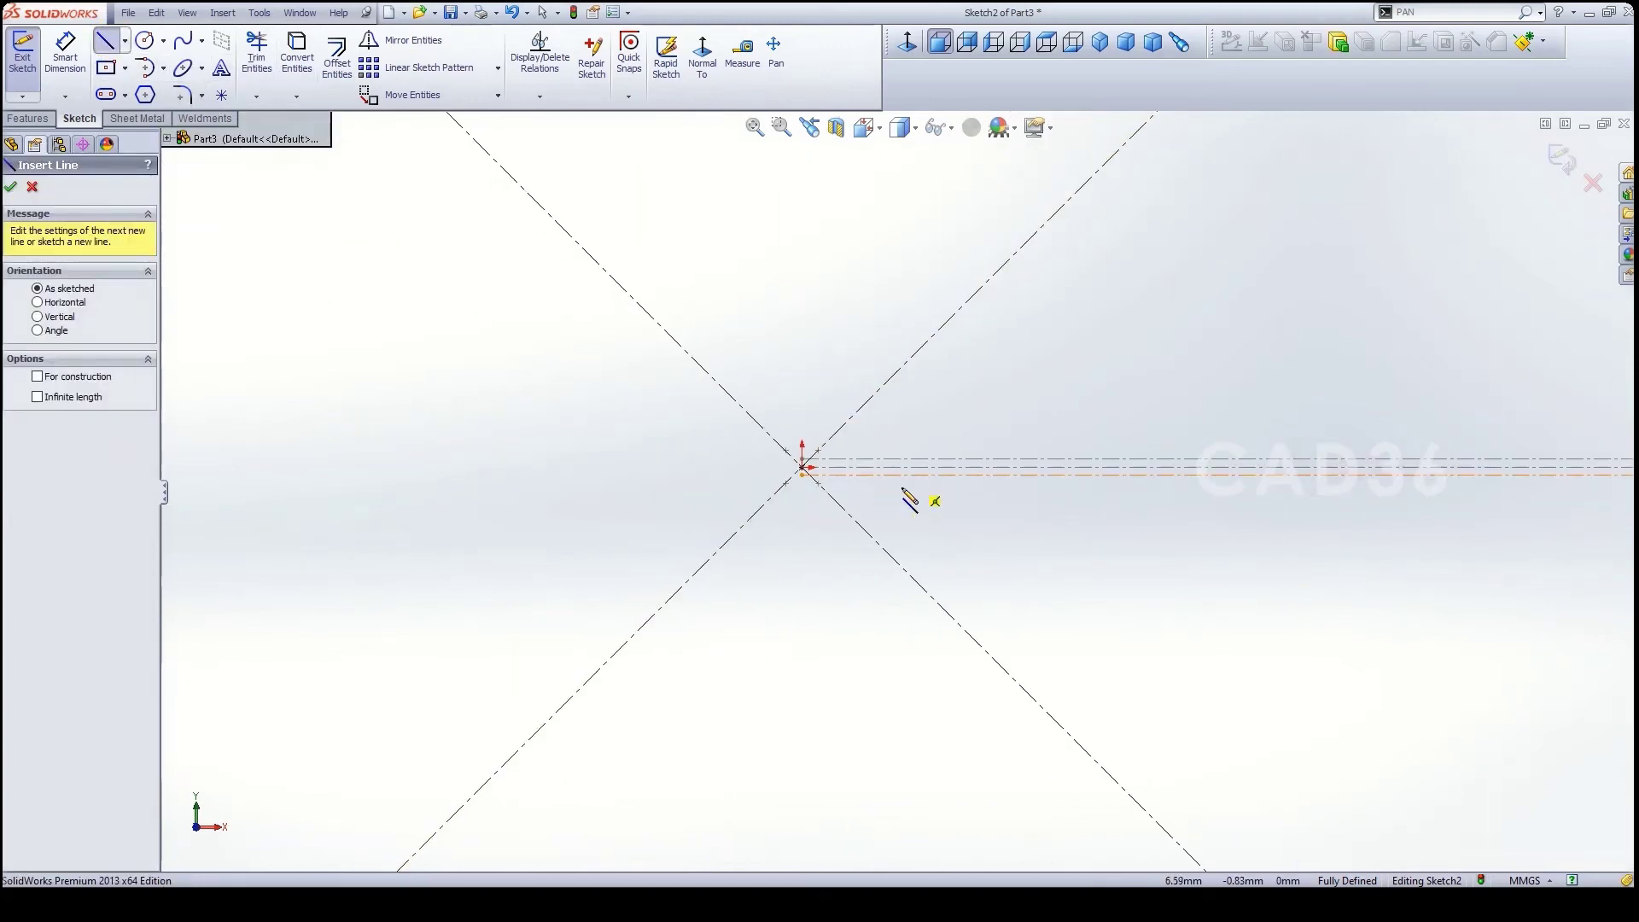
scroll(905, 493, "down", 4)
left_click(739, 523)
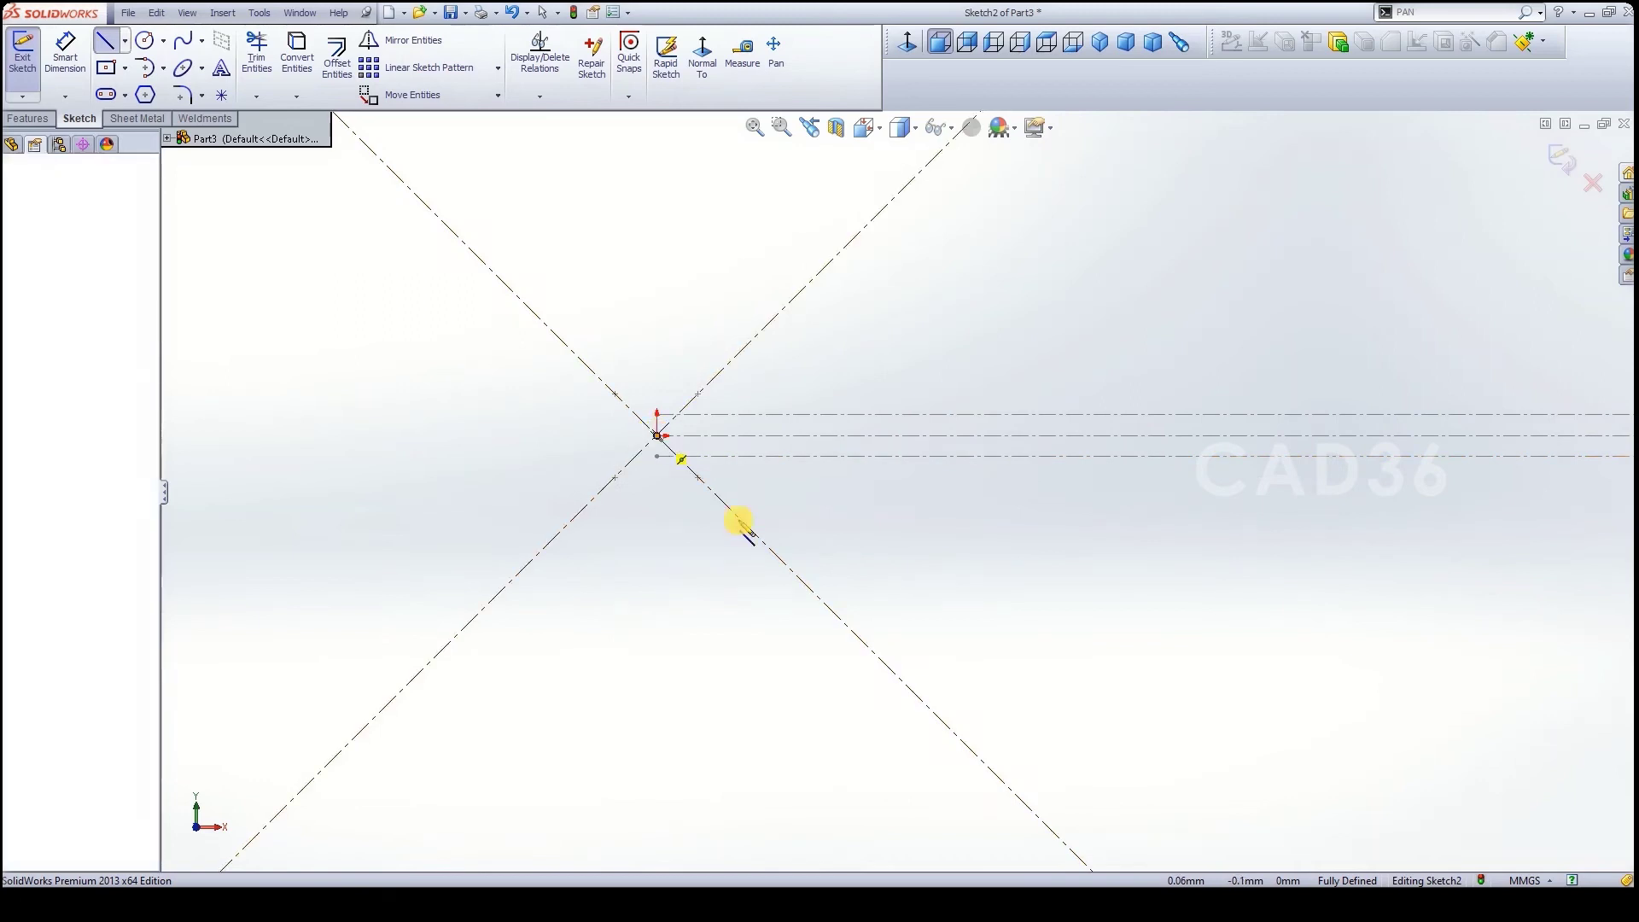
scroll(429, 494, "up", 5)
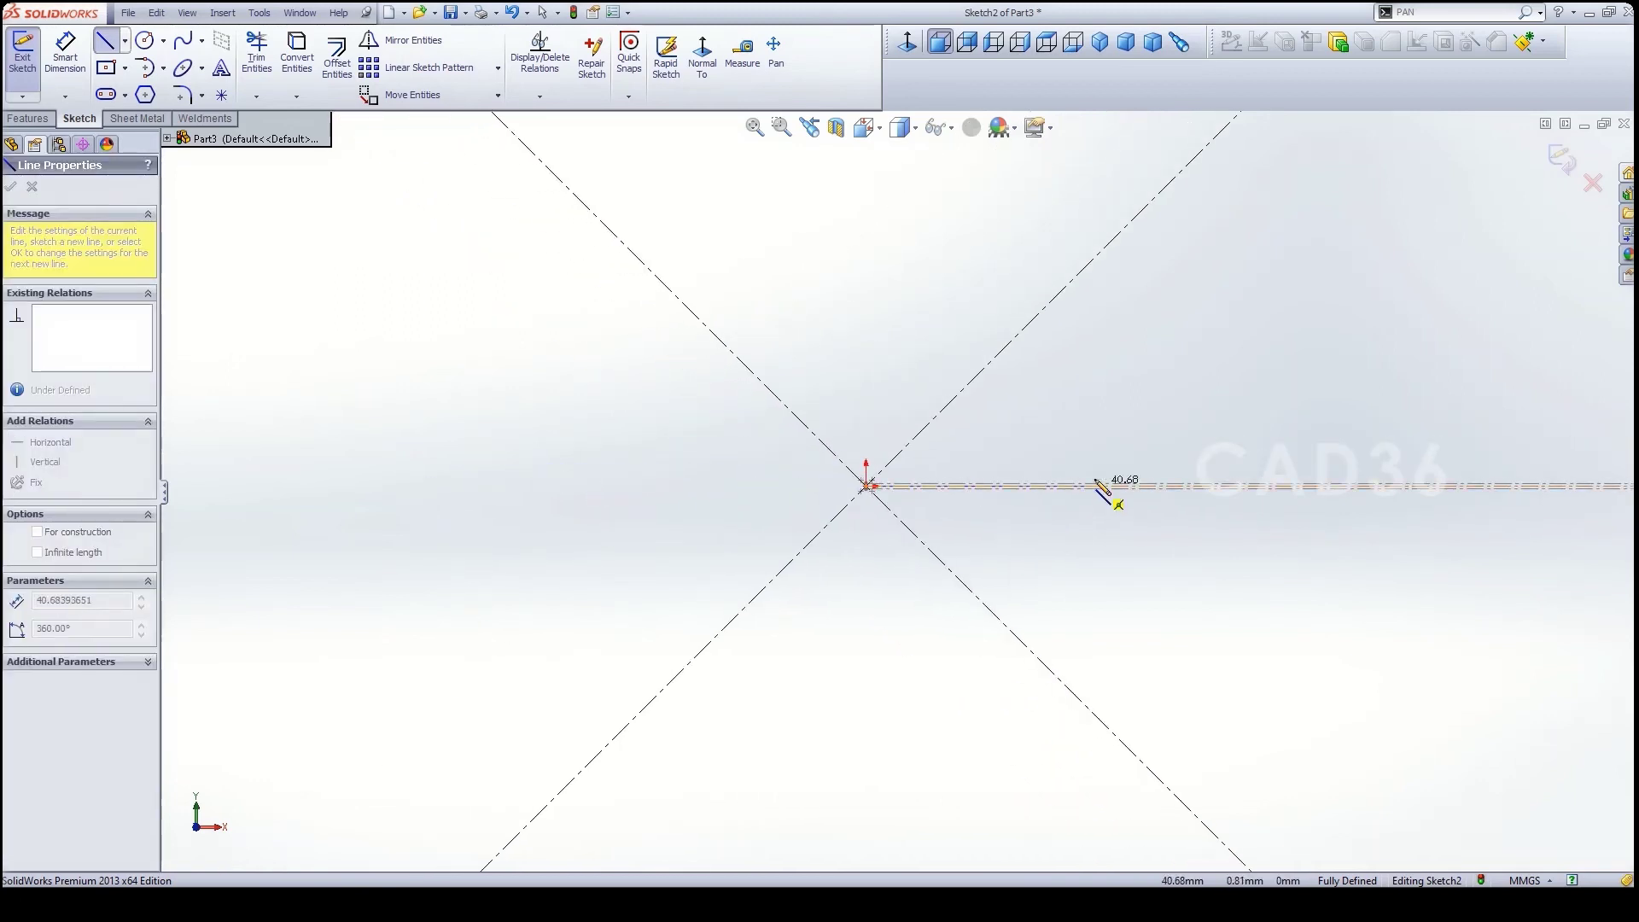
middle_click_drag(1354, 490, 1419, 501, "ctrl")
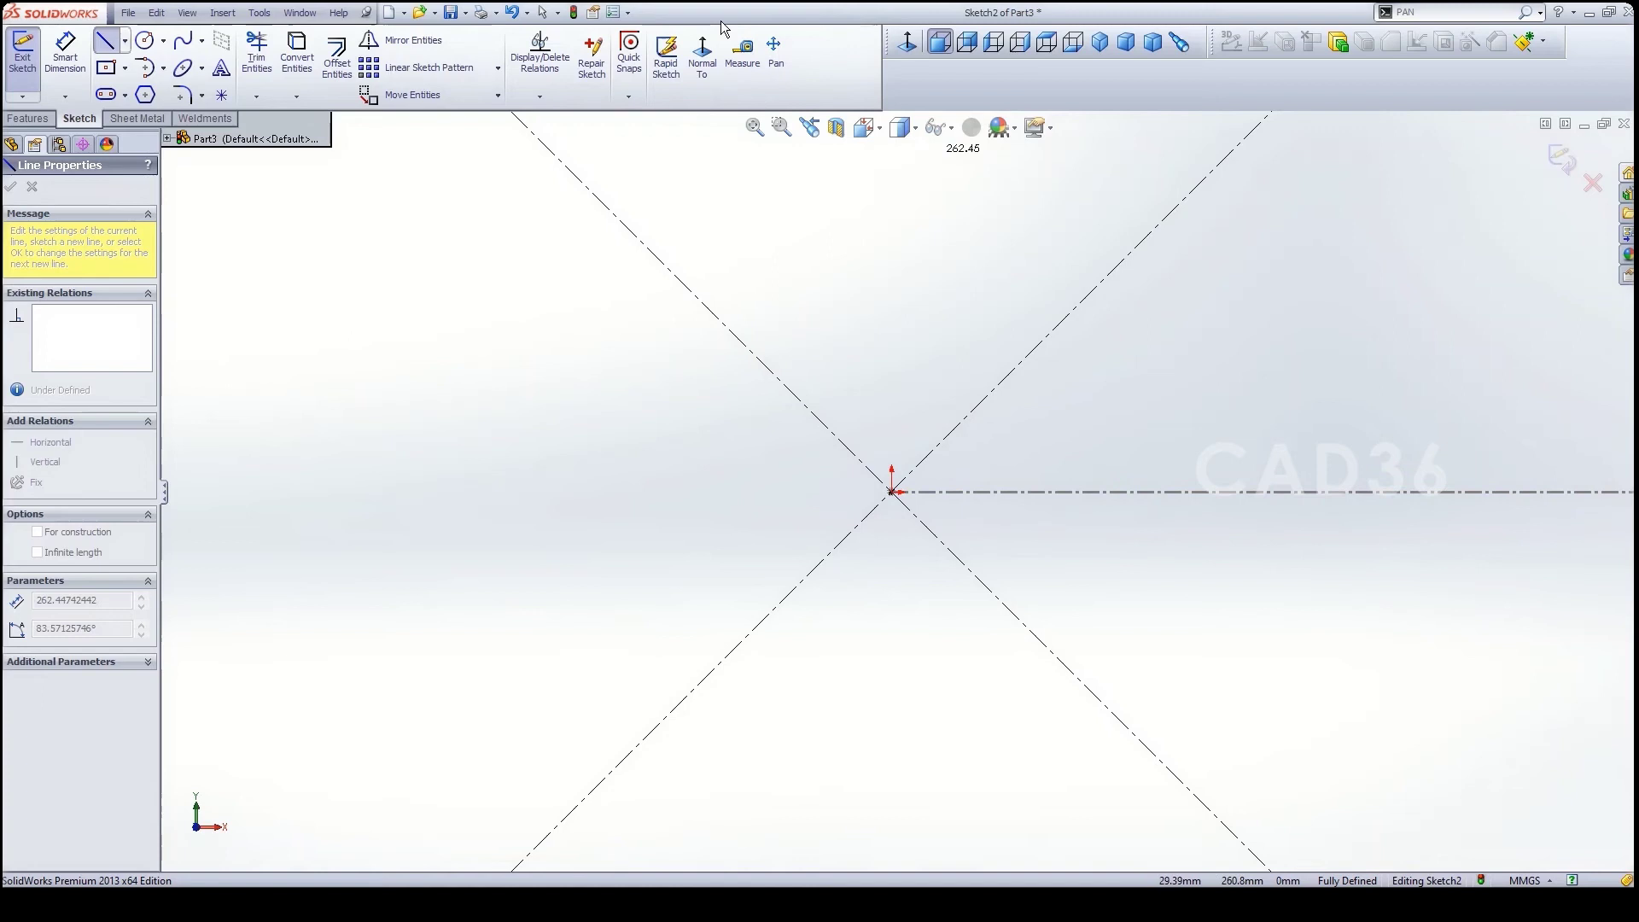
left_click(775, 51)
mouse_move(1265, 447)
left_mouse_down()
mouse_move(662, 436)
mouse_move(825, 452)
left_mouse_up()
left_click(775, 51)
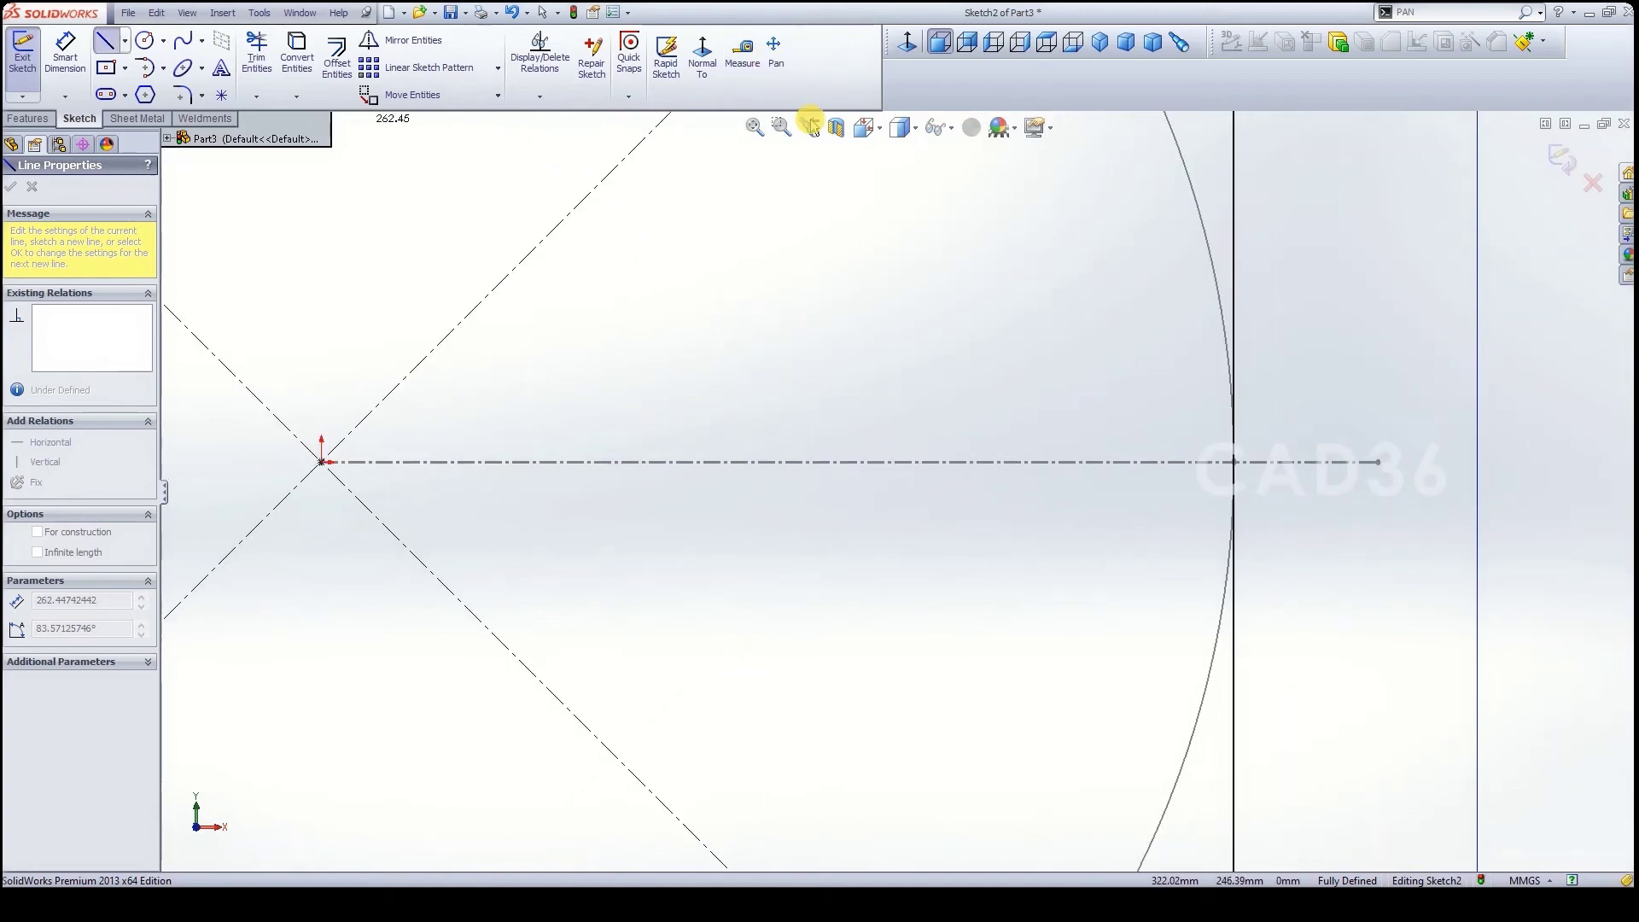
left_click(1412, 461)
key("Escape")
key("Escape")
scroll(1371, 487, "down", 6)
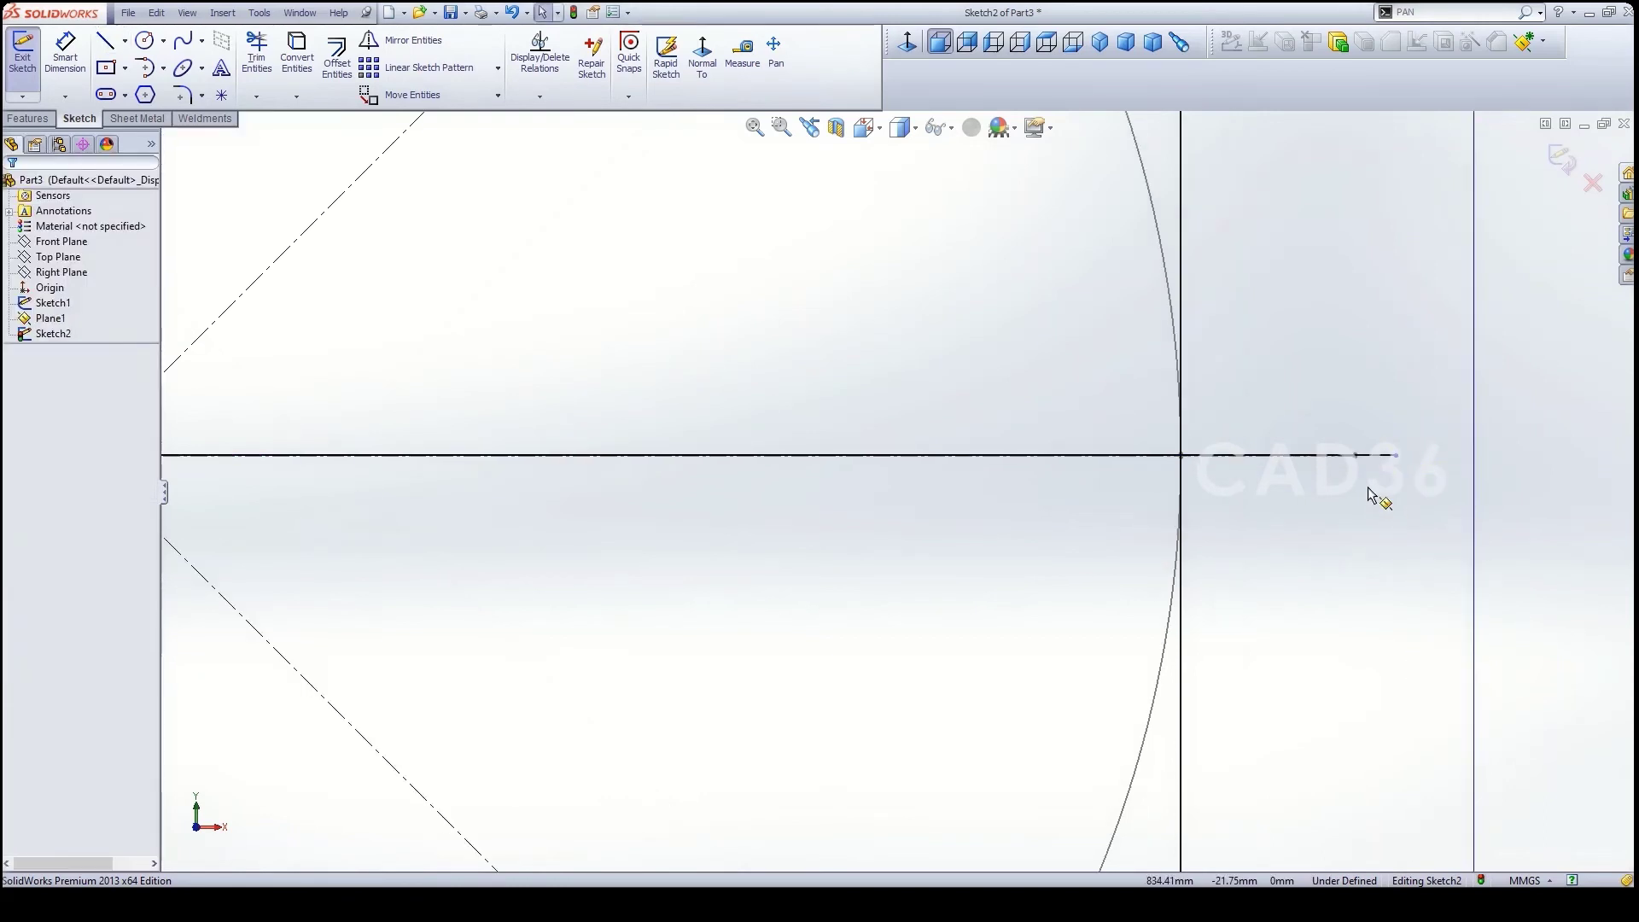
scroll(606, 406, "down", 2)
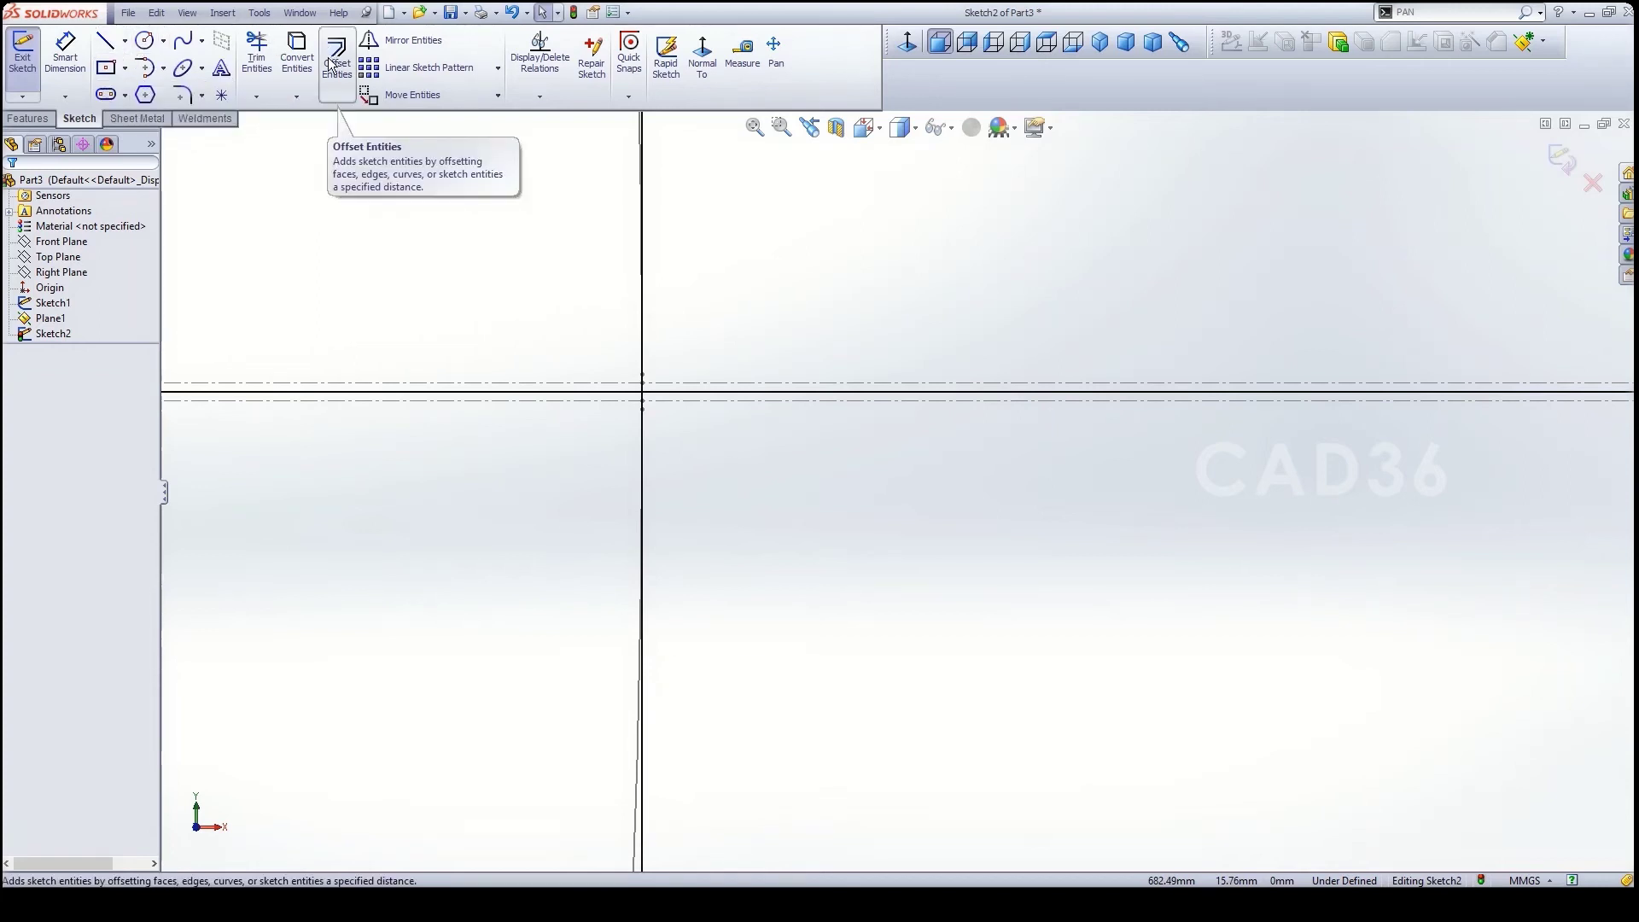
- Offset the horizontal line 0.5 mm both ways and make all three lines construction geometry
left_click(337, 90)
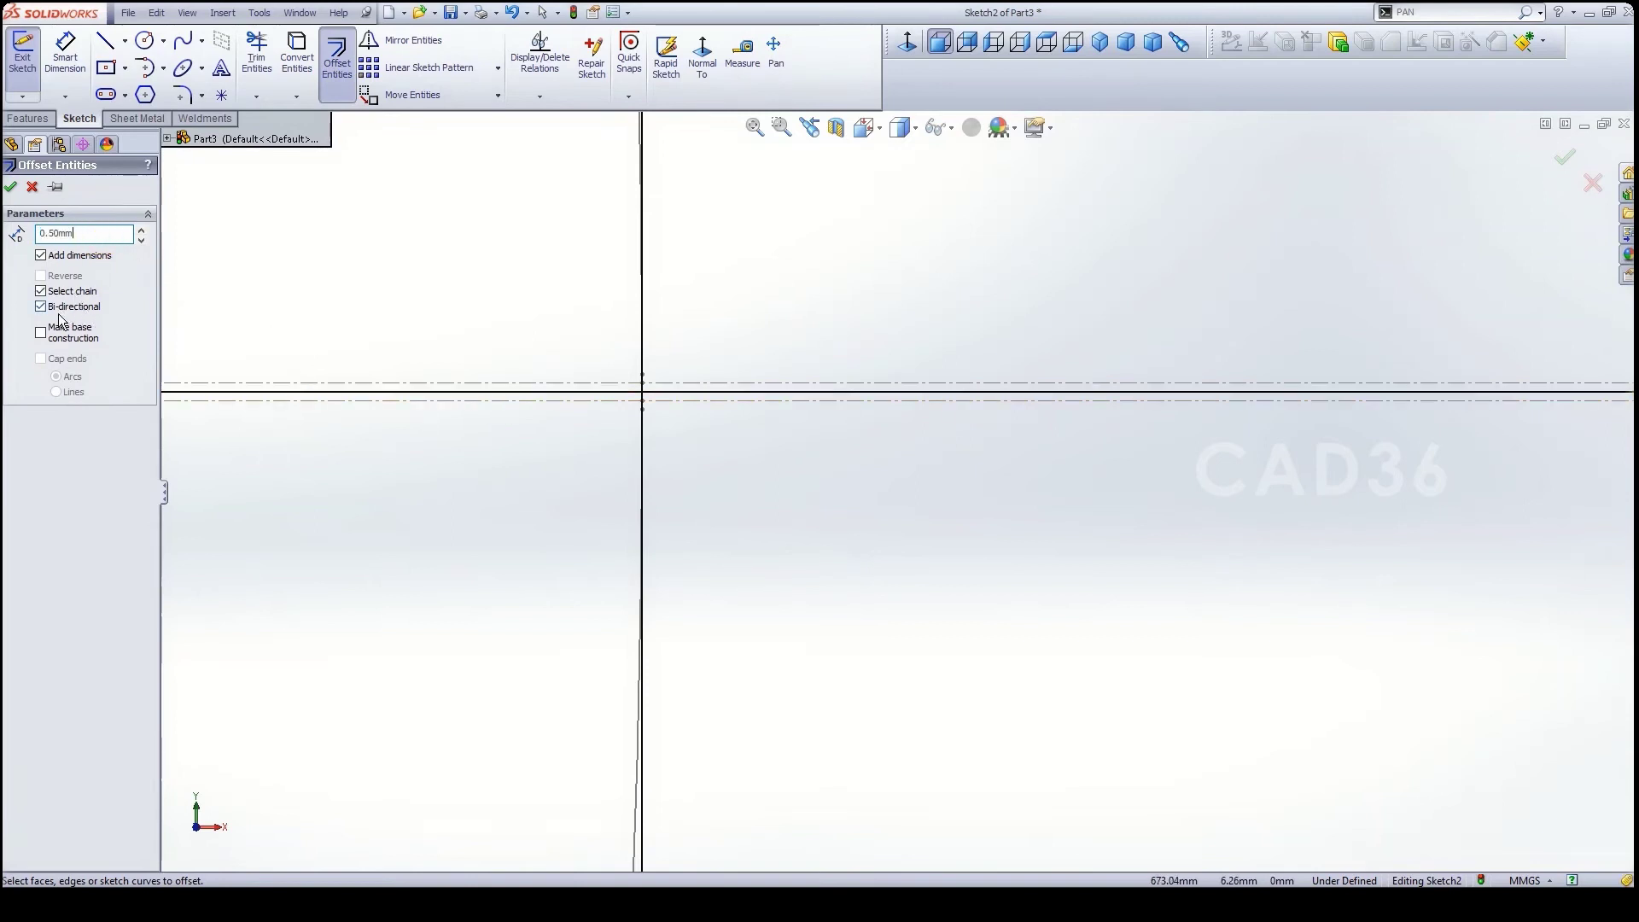
left_click(410, 398)
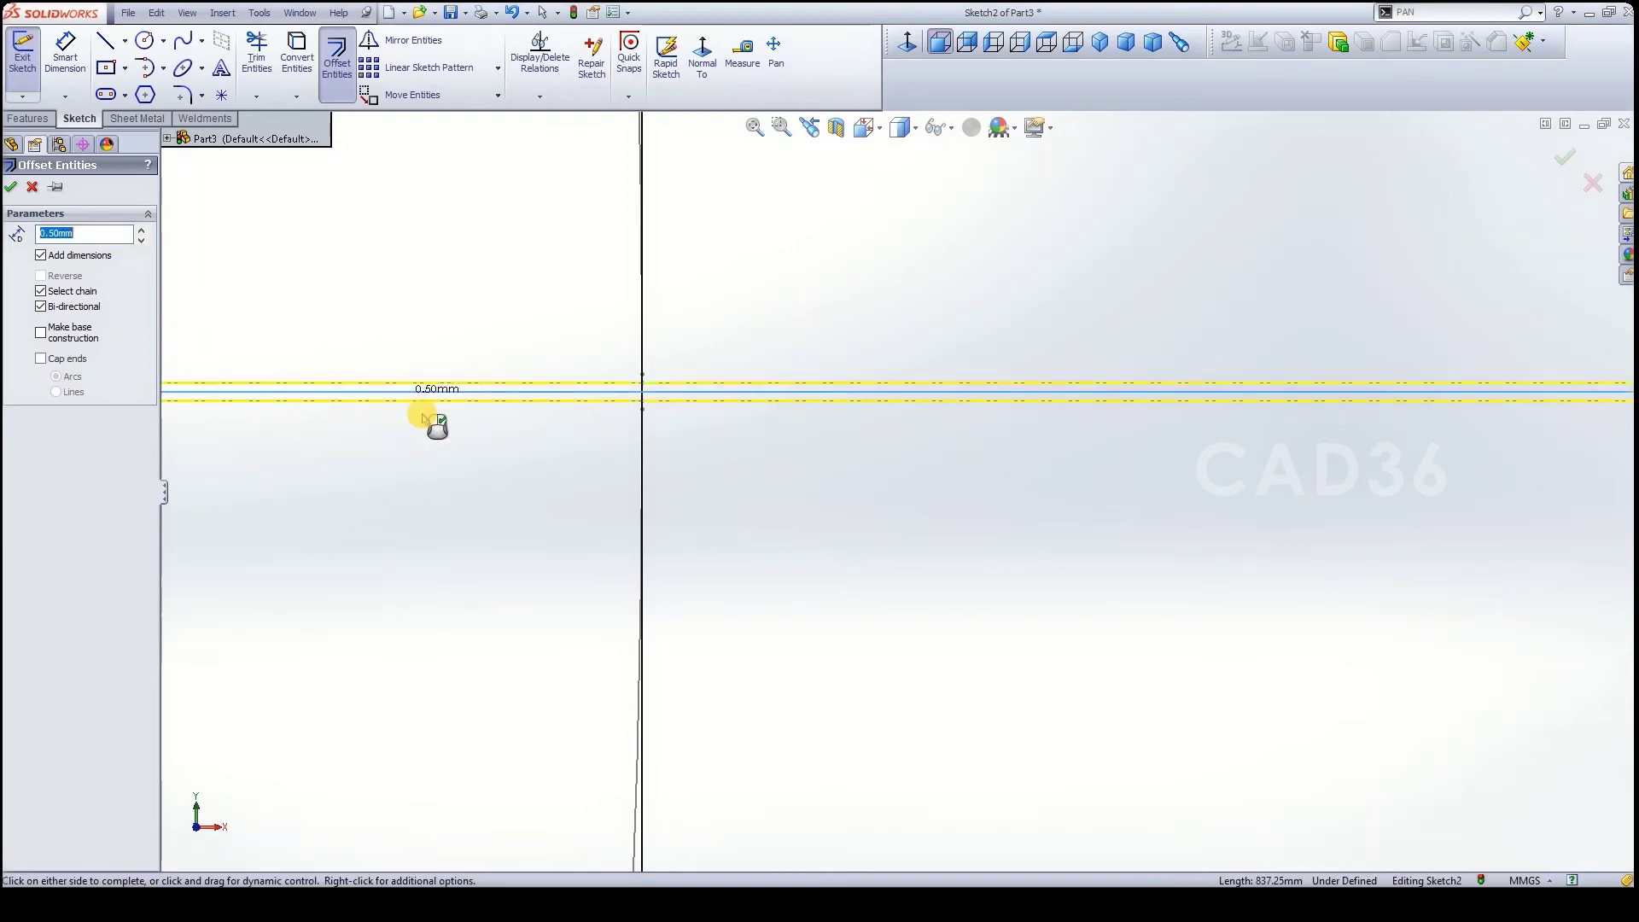
left_click(427, 457)
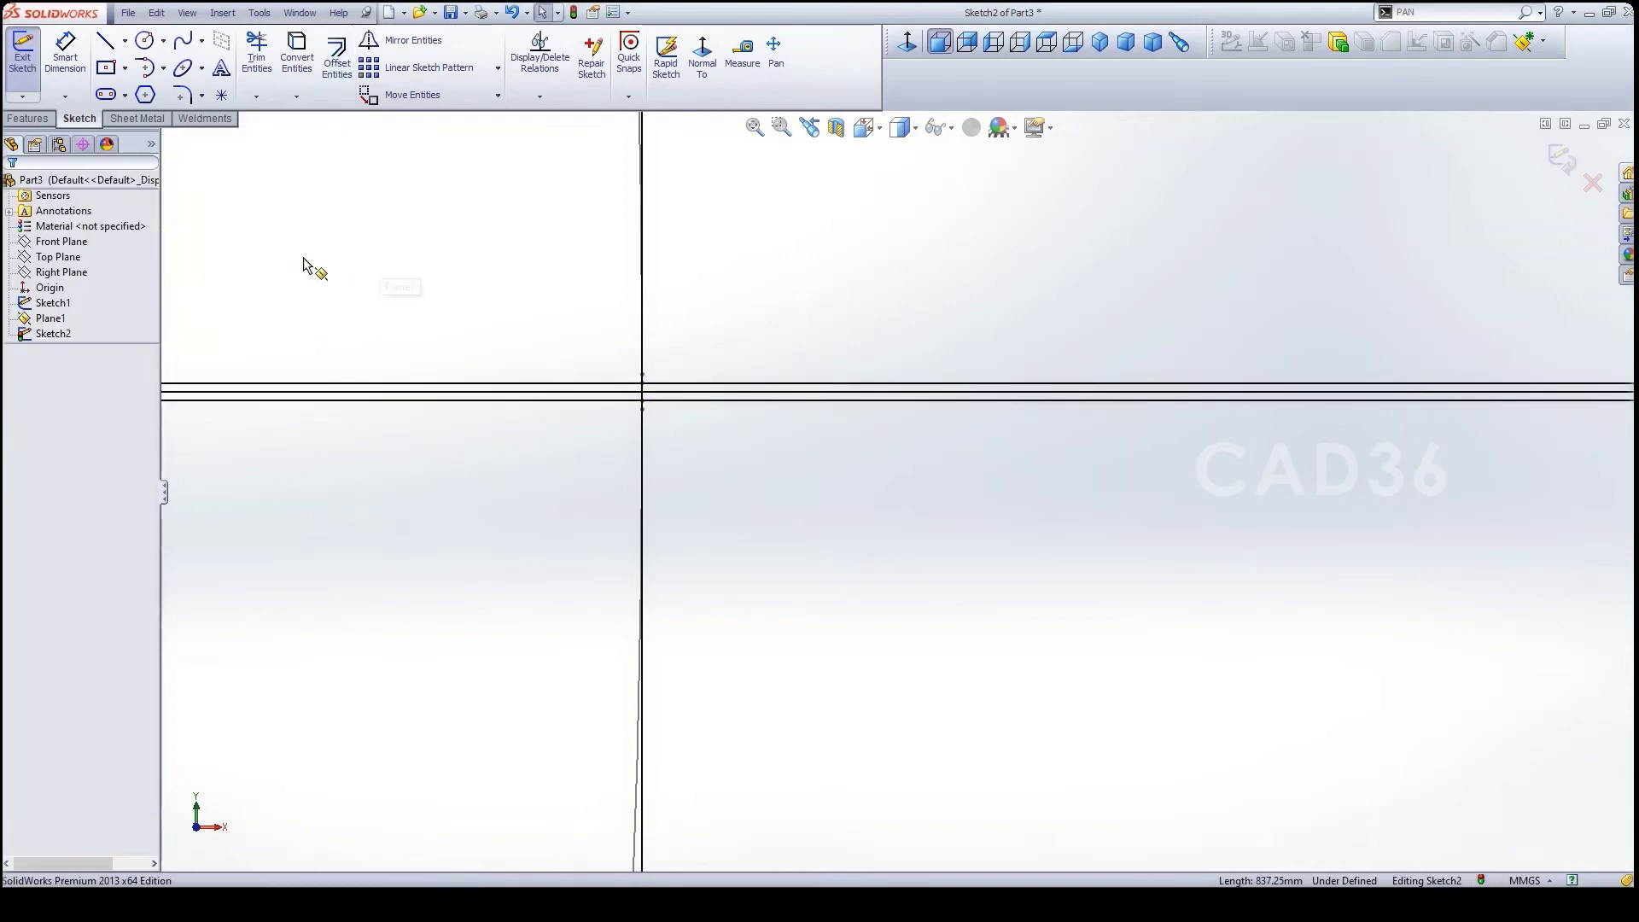
left_click_drag(446, 263, 350, 433)
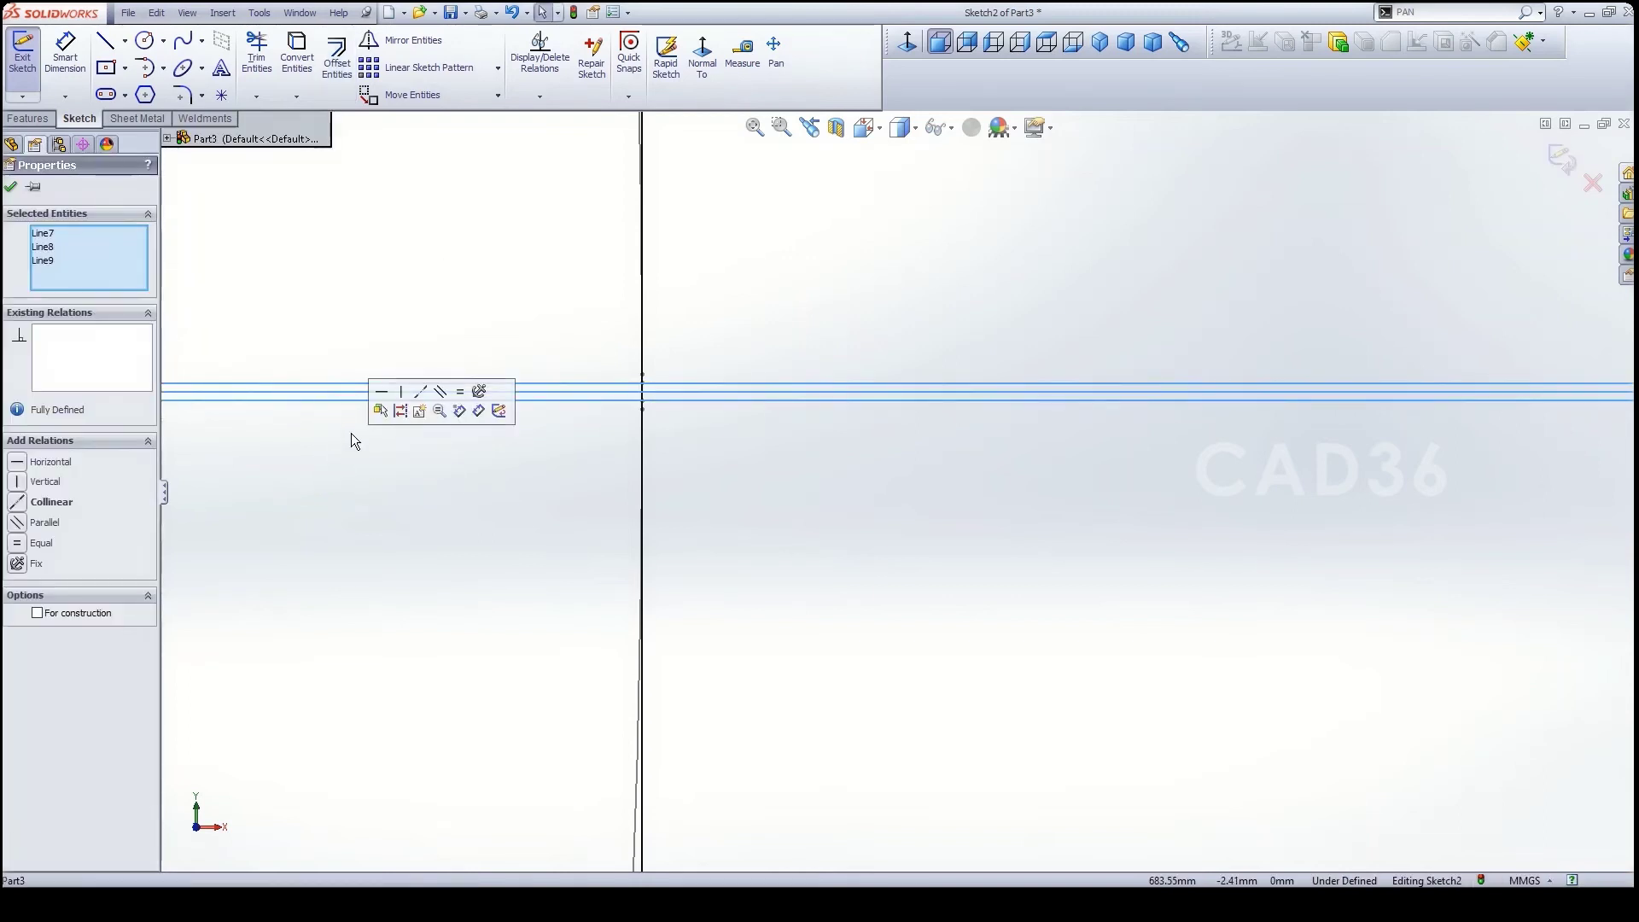
left_click(401, 411)
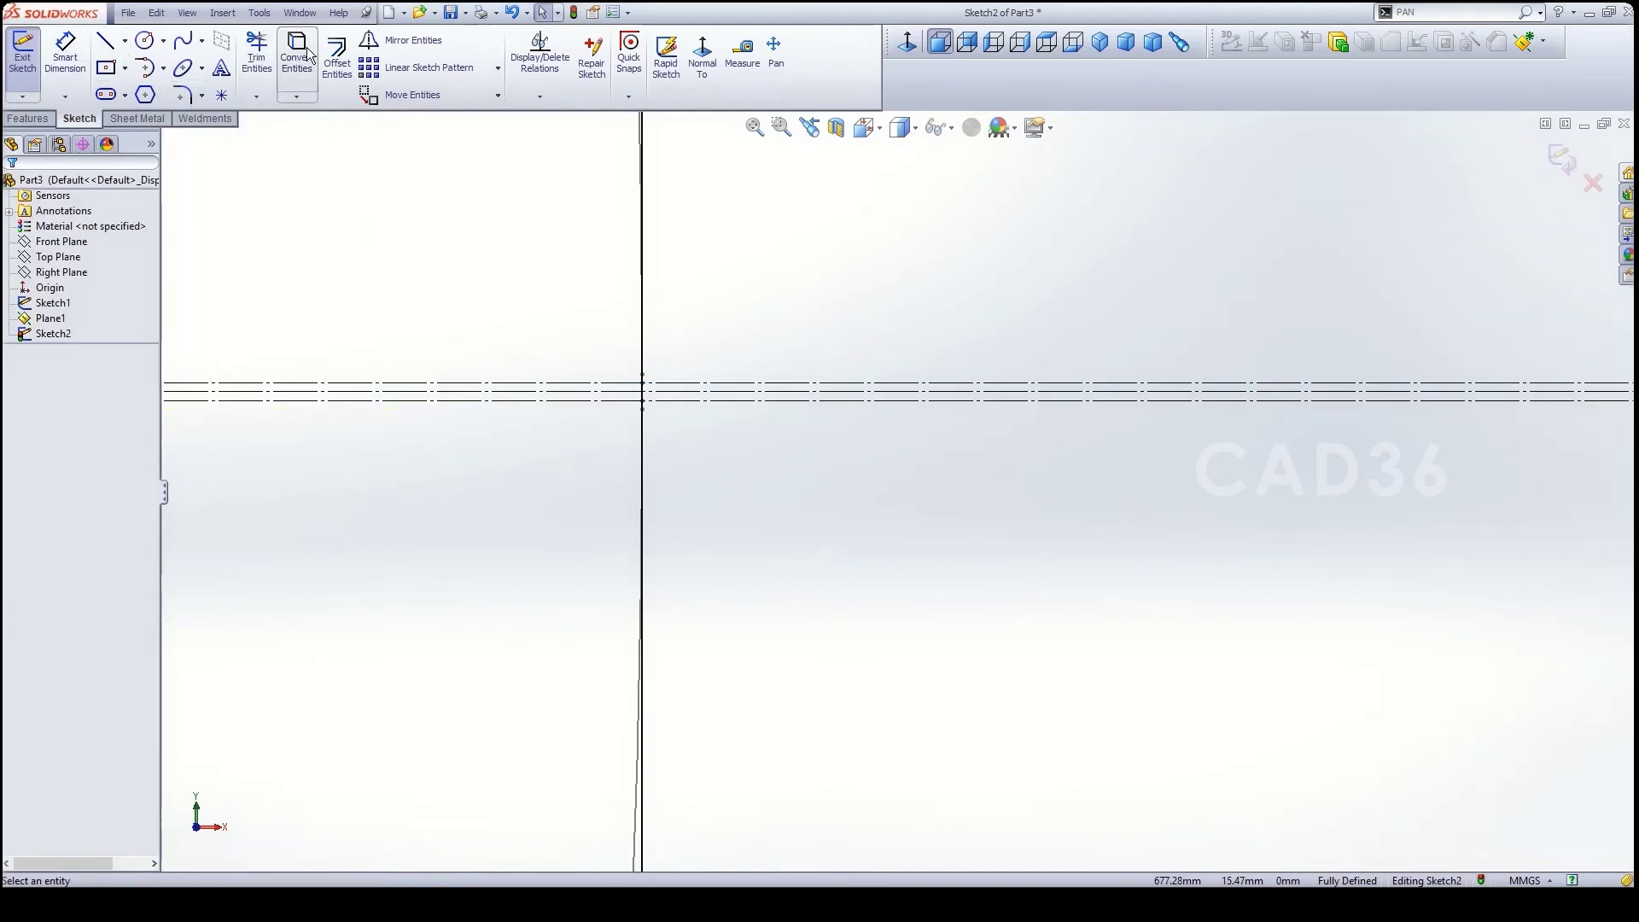
- Trim away the square's right edge between the two offset construction lines
left_click(255, 48)
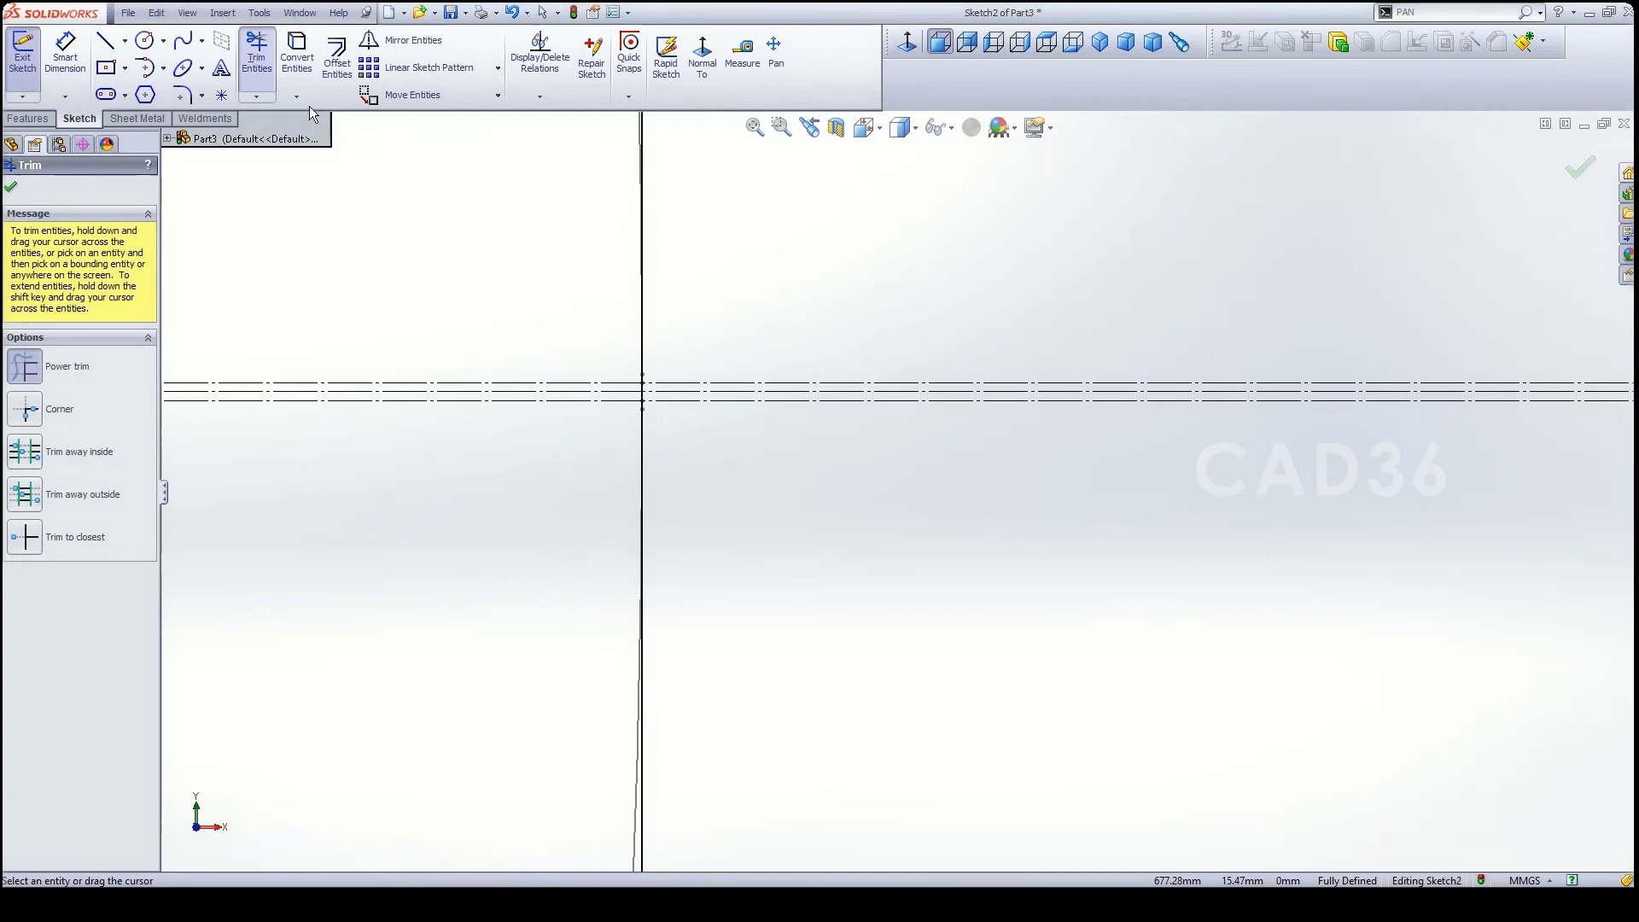
scroll(625, 347, "up", 5)
scroll(879, 546, "up", 2)
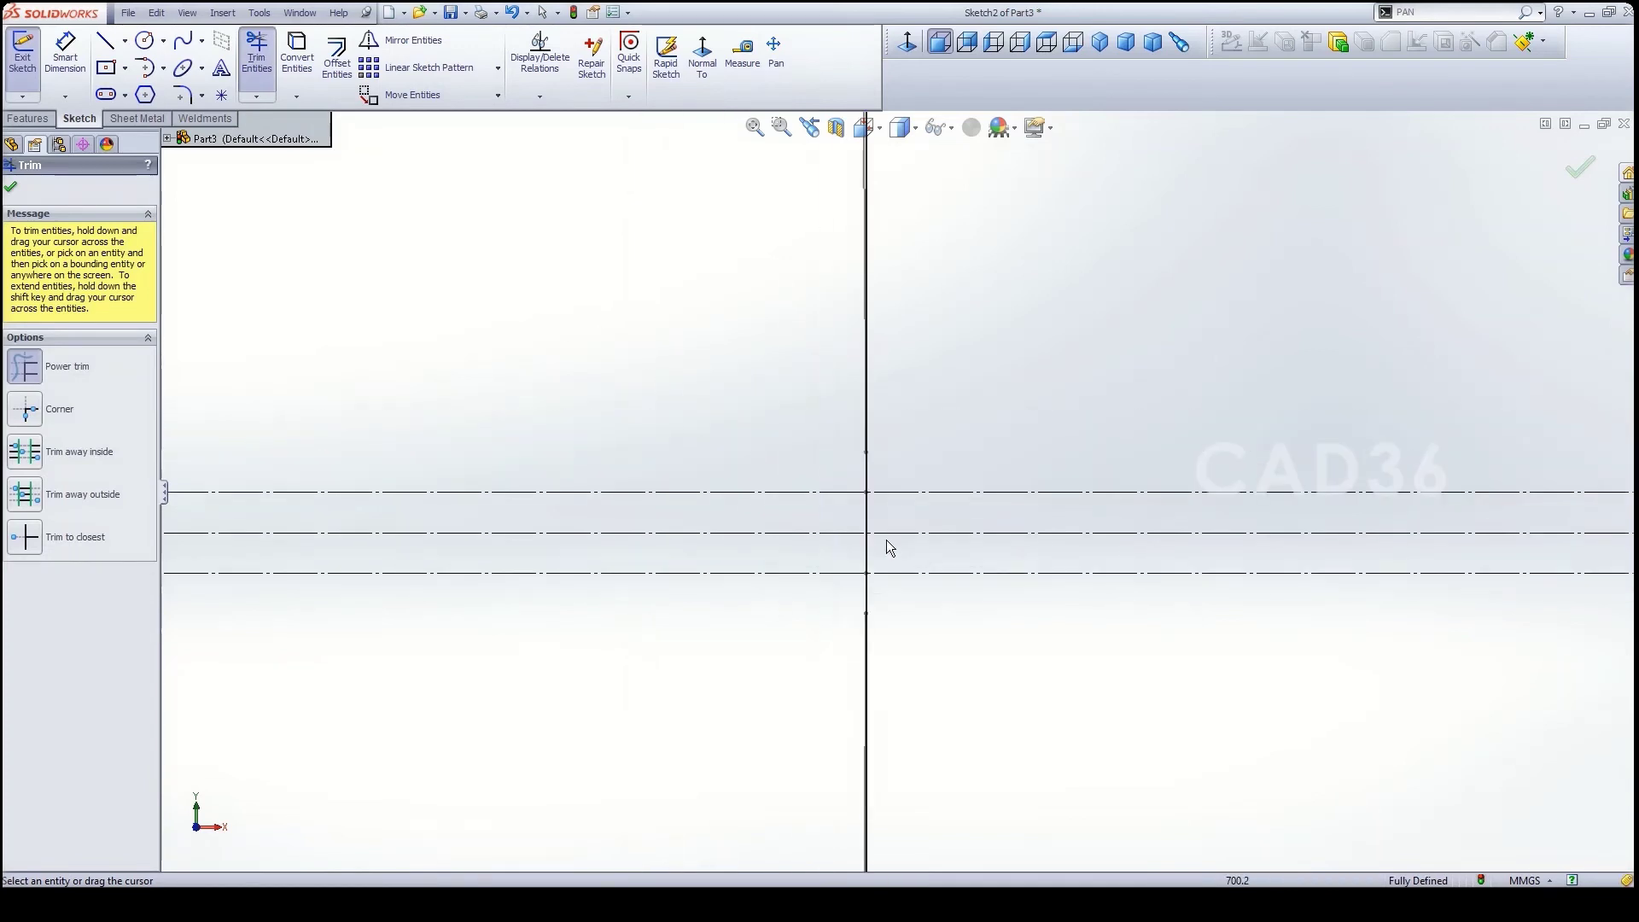
mouse_move(899, 509)
left_mouse_down()
mouse_move(843, 523)
mouse_move(885, 560)
mouse_move(842, 560)
left_mouse_up()
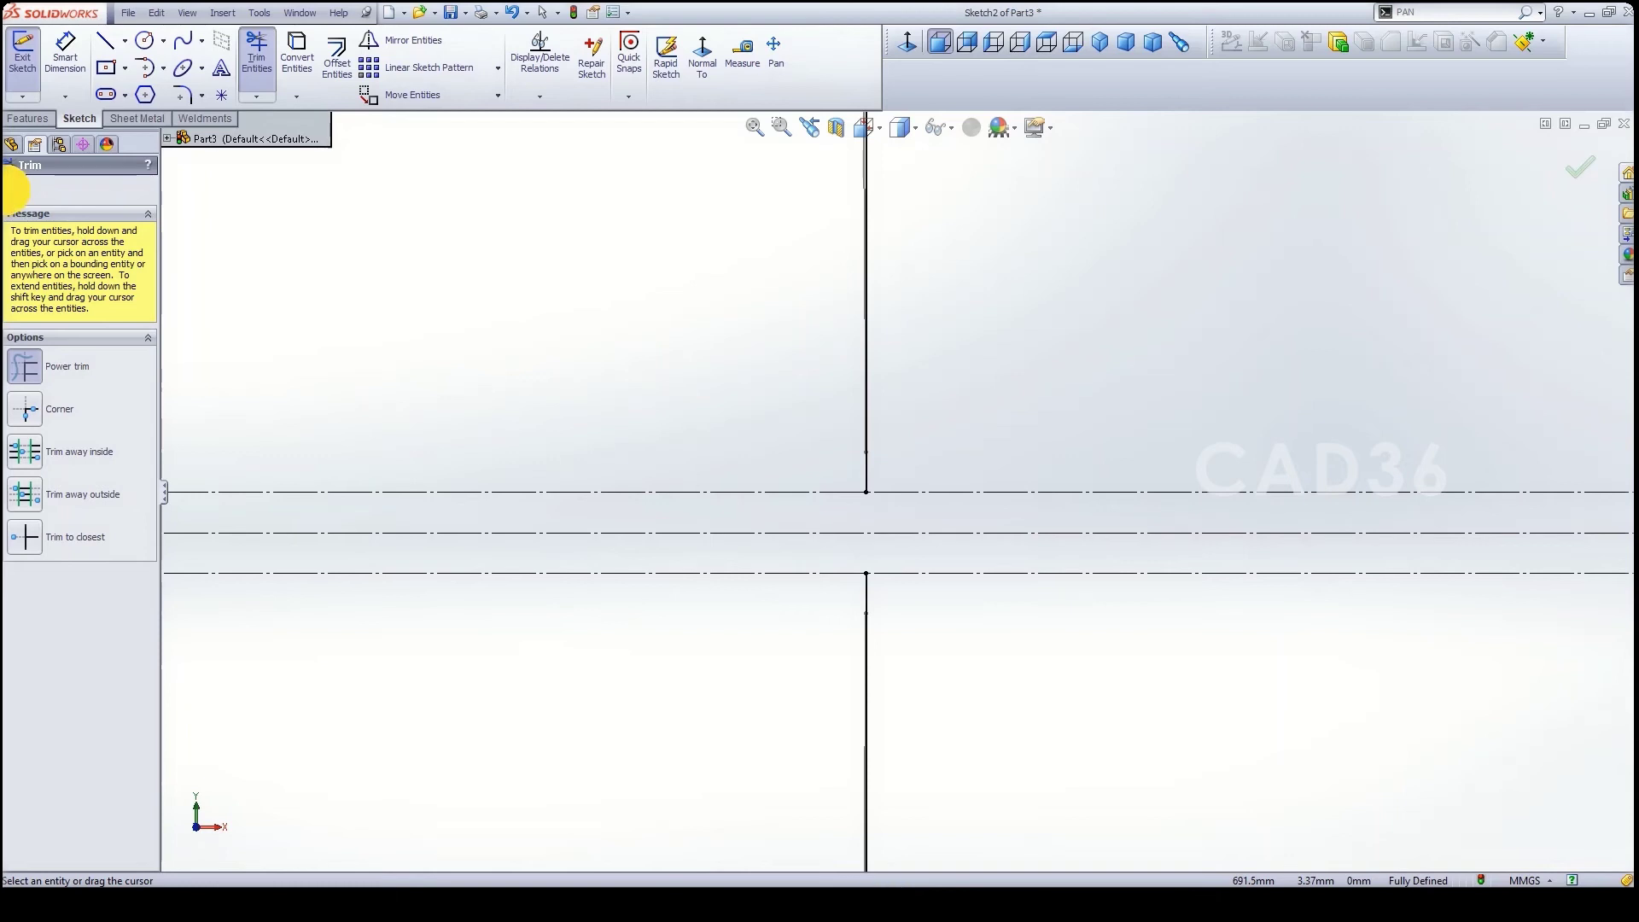
- Exit Sketch2 with both gapped sketches viewed at an angle, and show the Sheet Metal tools
left_click(11, 187)
middle_click(640, 390)
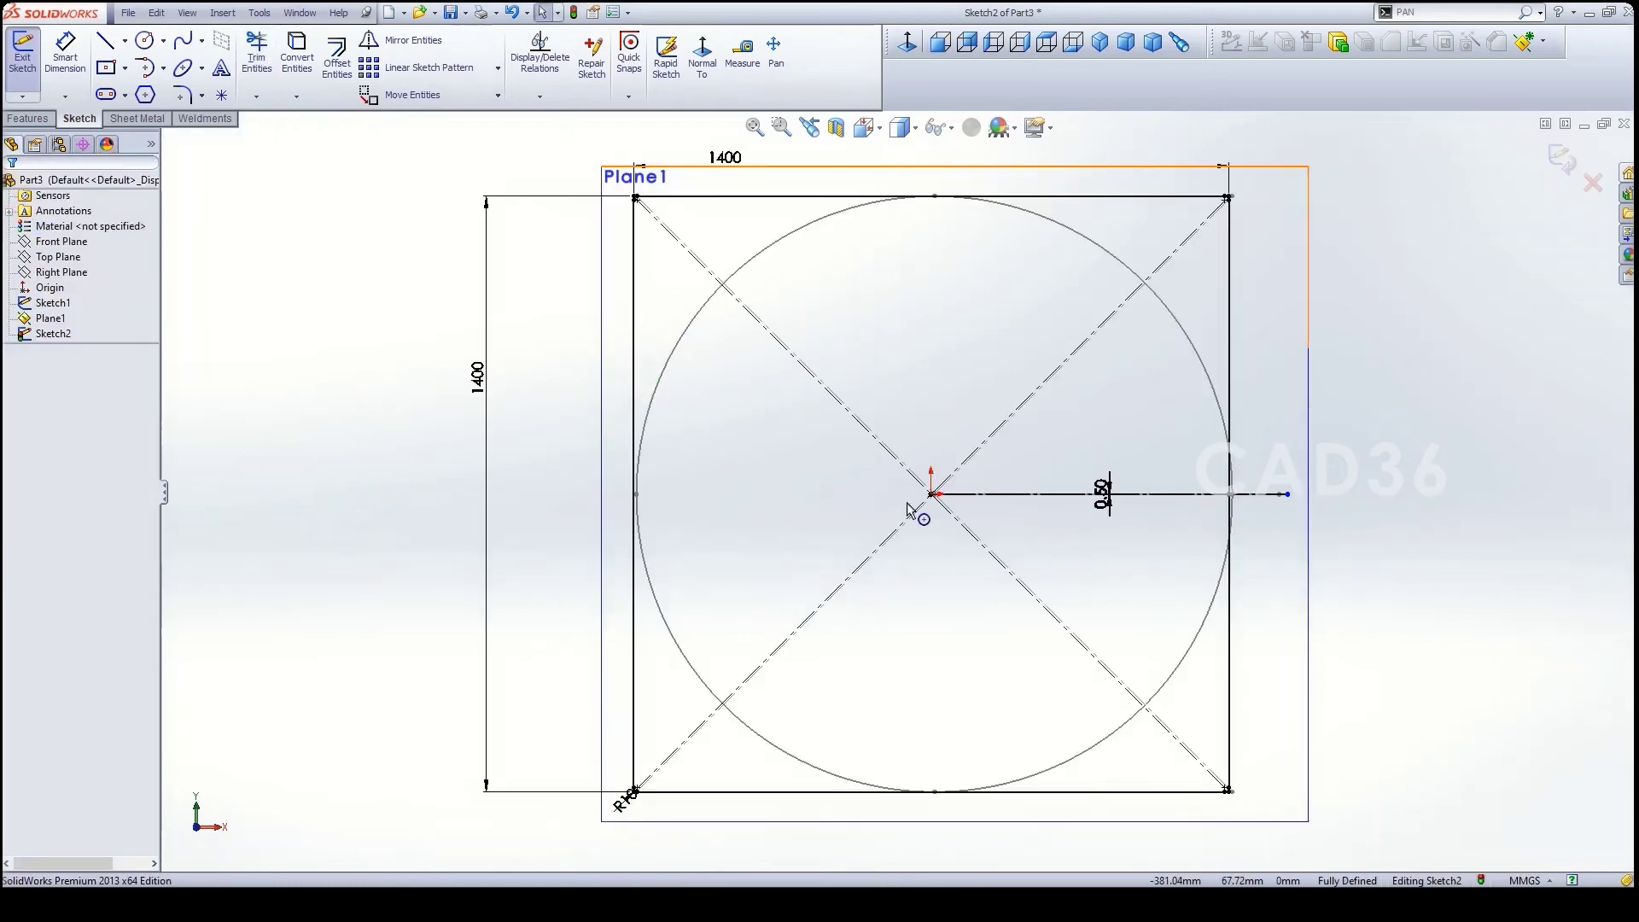
left_click(1094, 459)
middle_click_drag(1094, 459, 1031, 496)
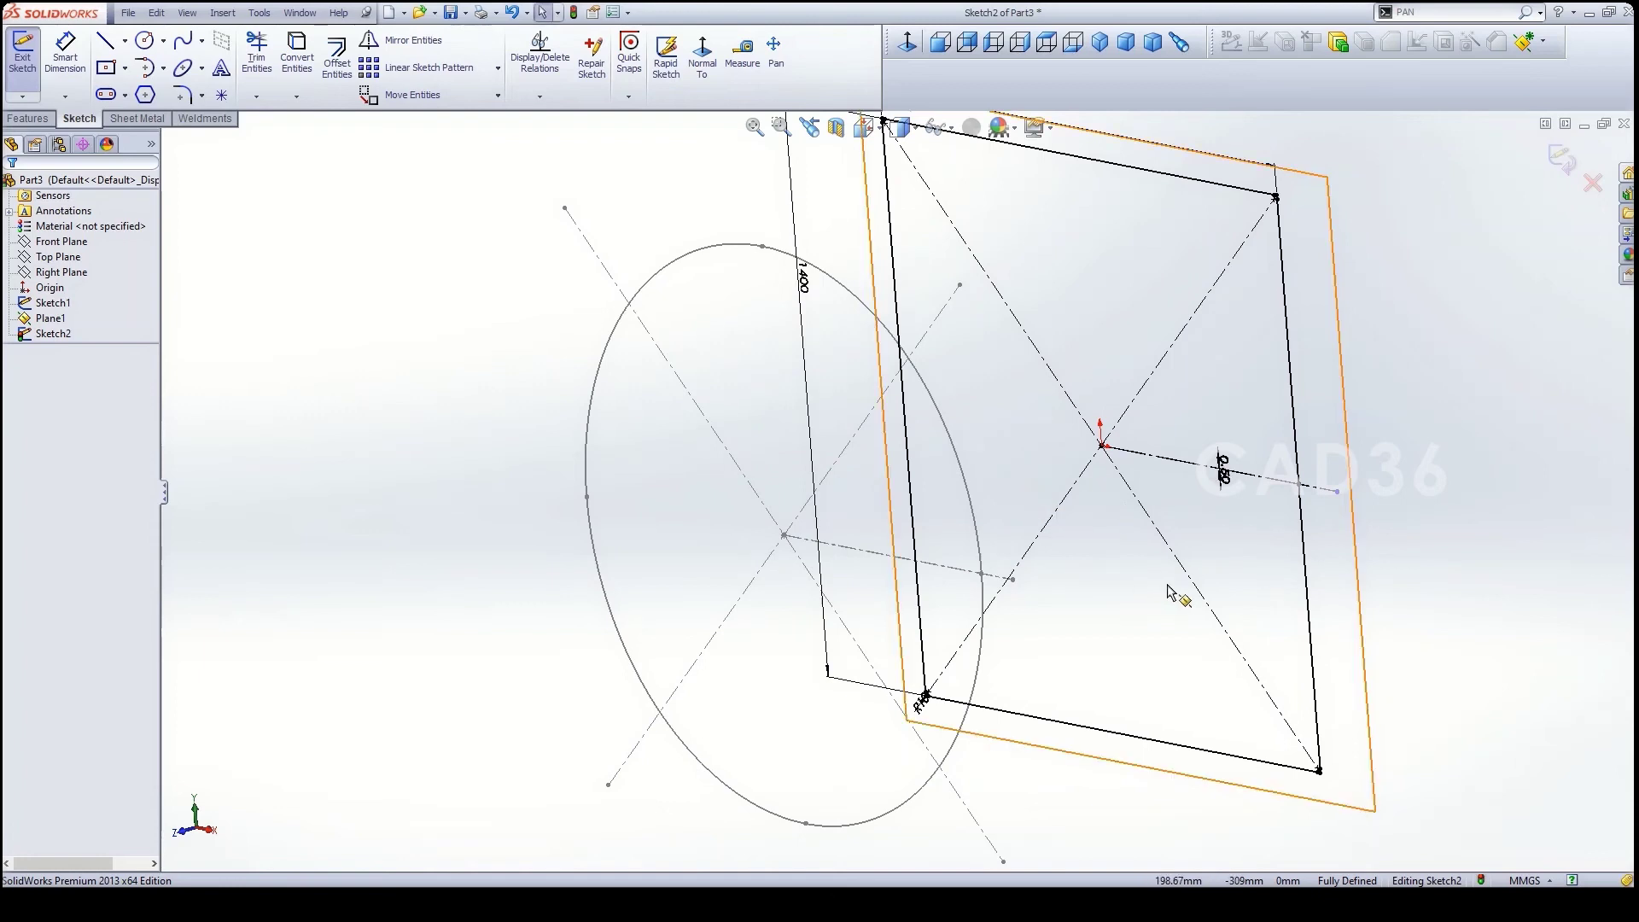
left_click(1560, 160)
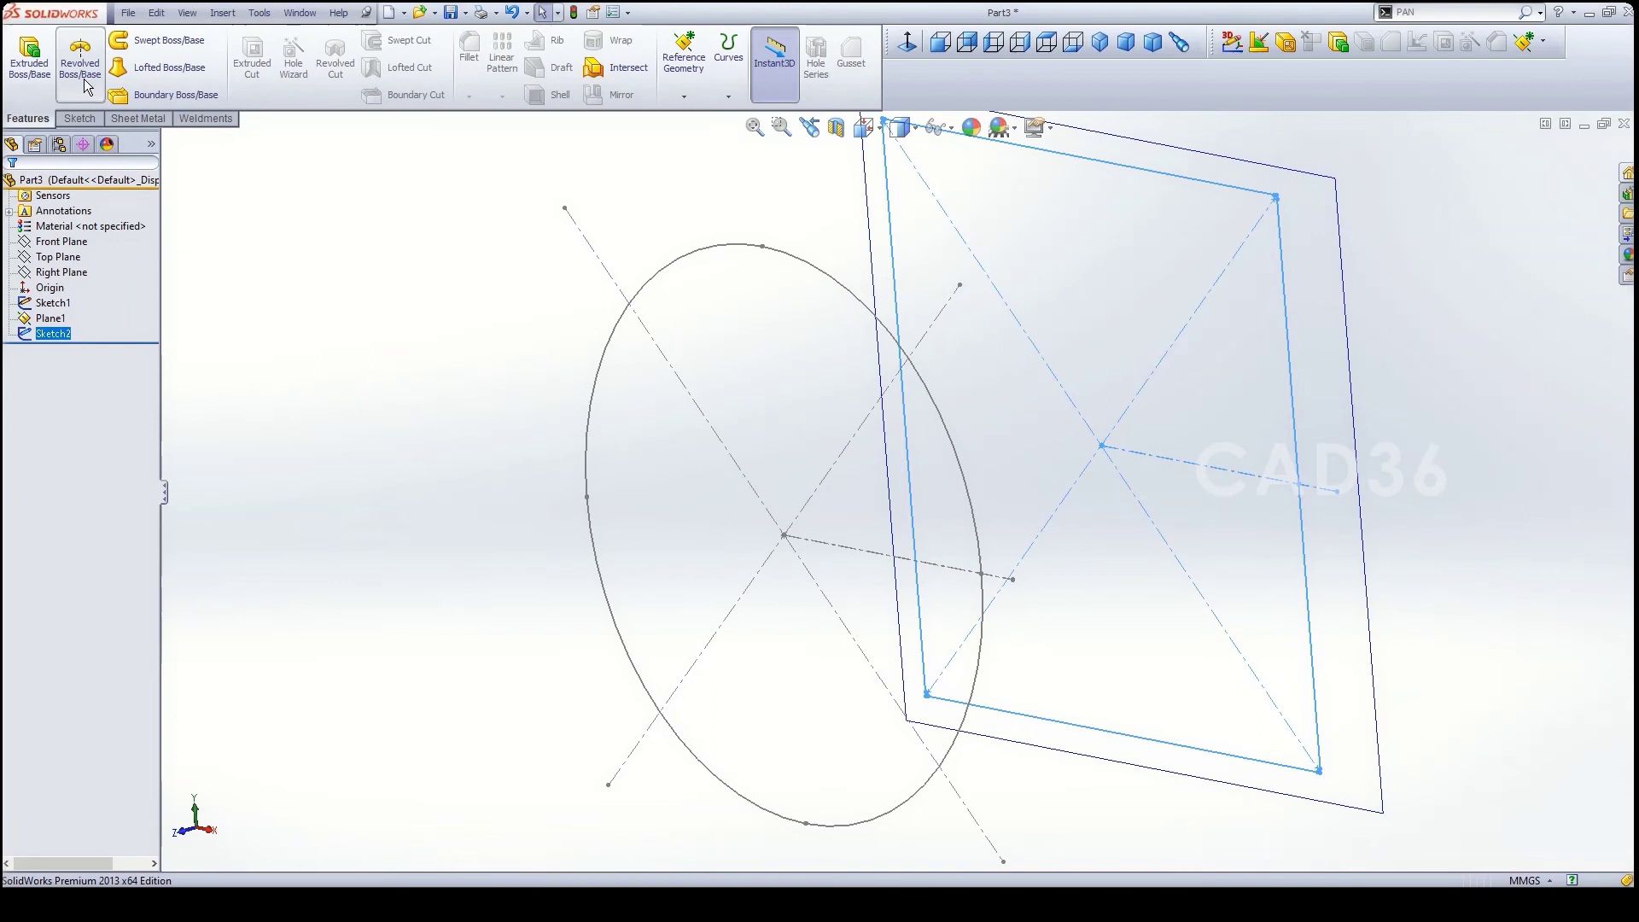
left_click(135, 119)
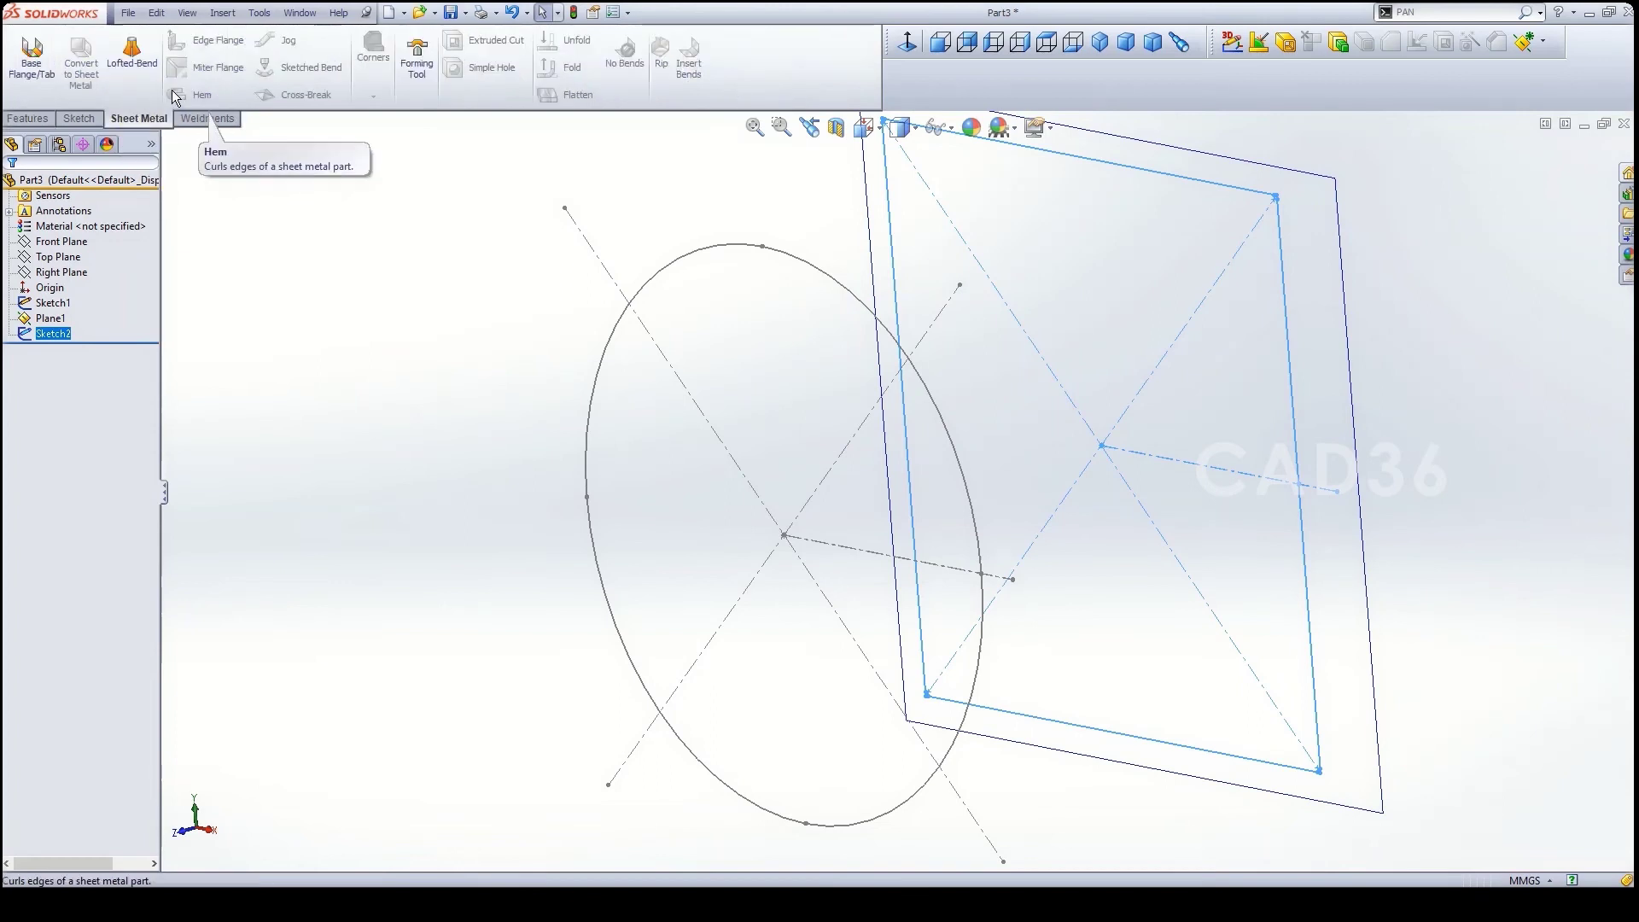
- Start a Lofted-Bend feature past the warning and set the number of bend lines to 10
left_click(131, 69)
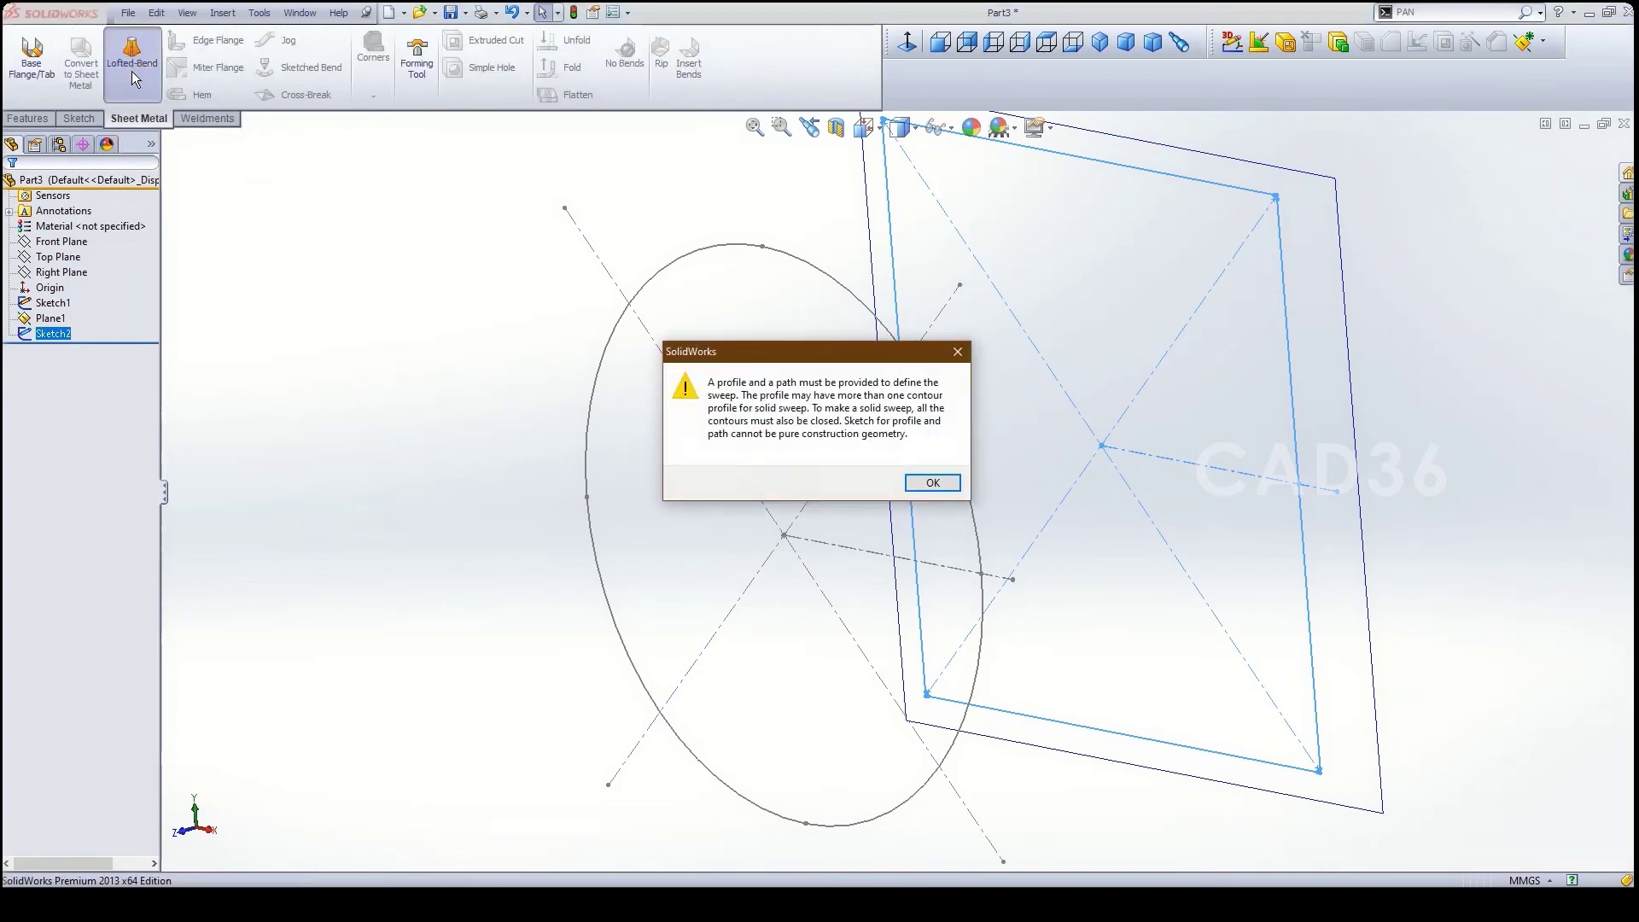
left_click(930, 483)
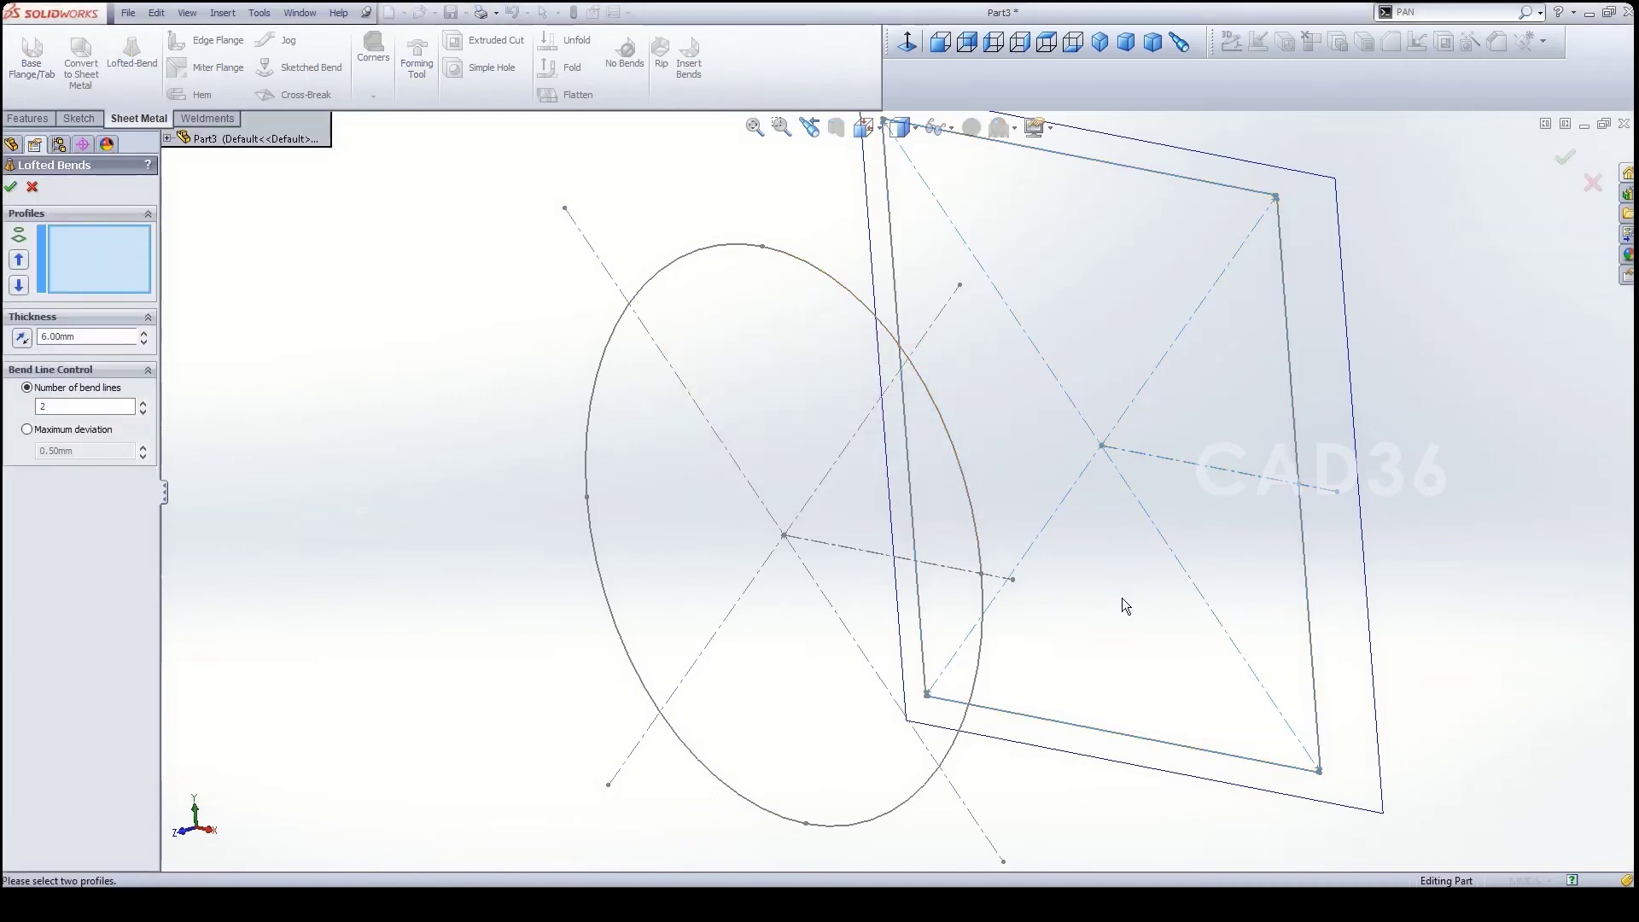
scroll(1301, 487, "down", 10)
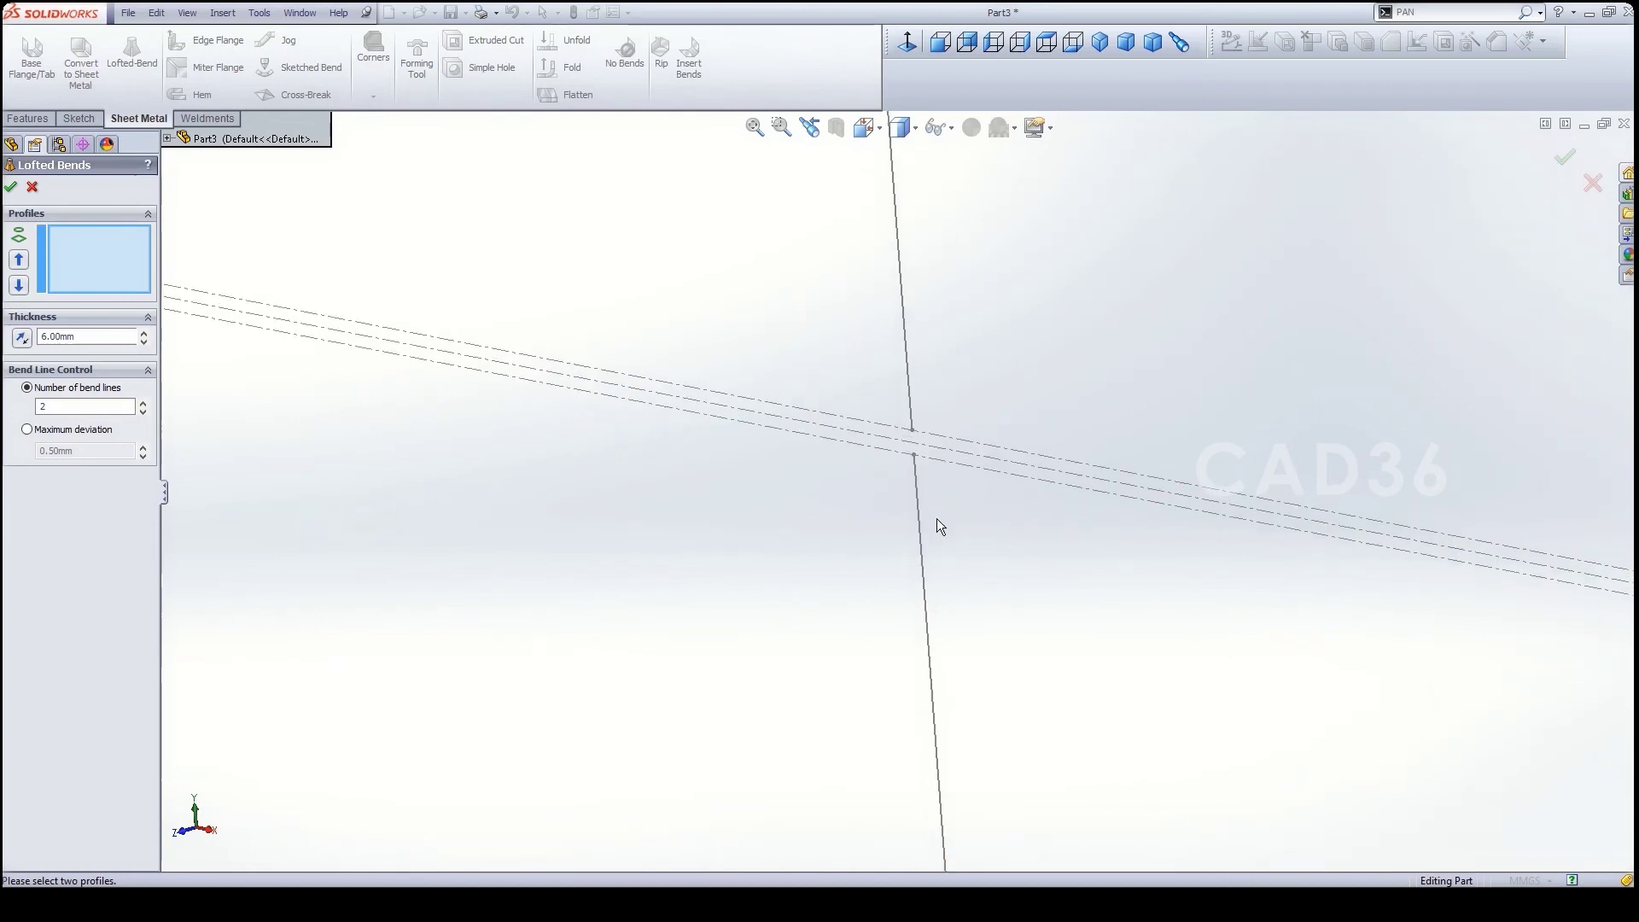
scroll(956, 495, "up", 5)
scroll(896, 469, "up", 3)
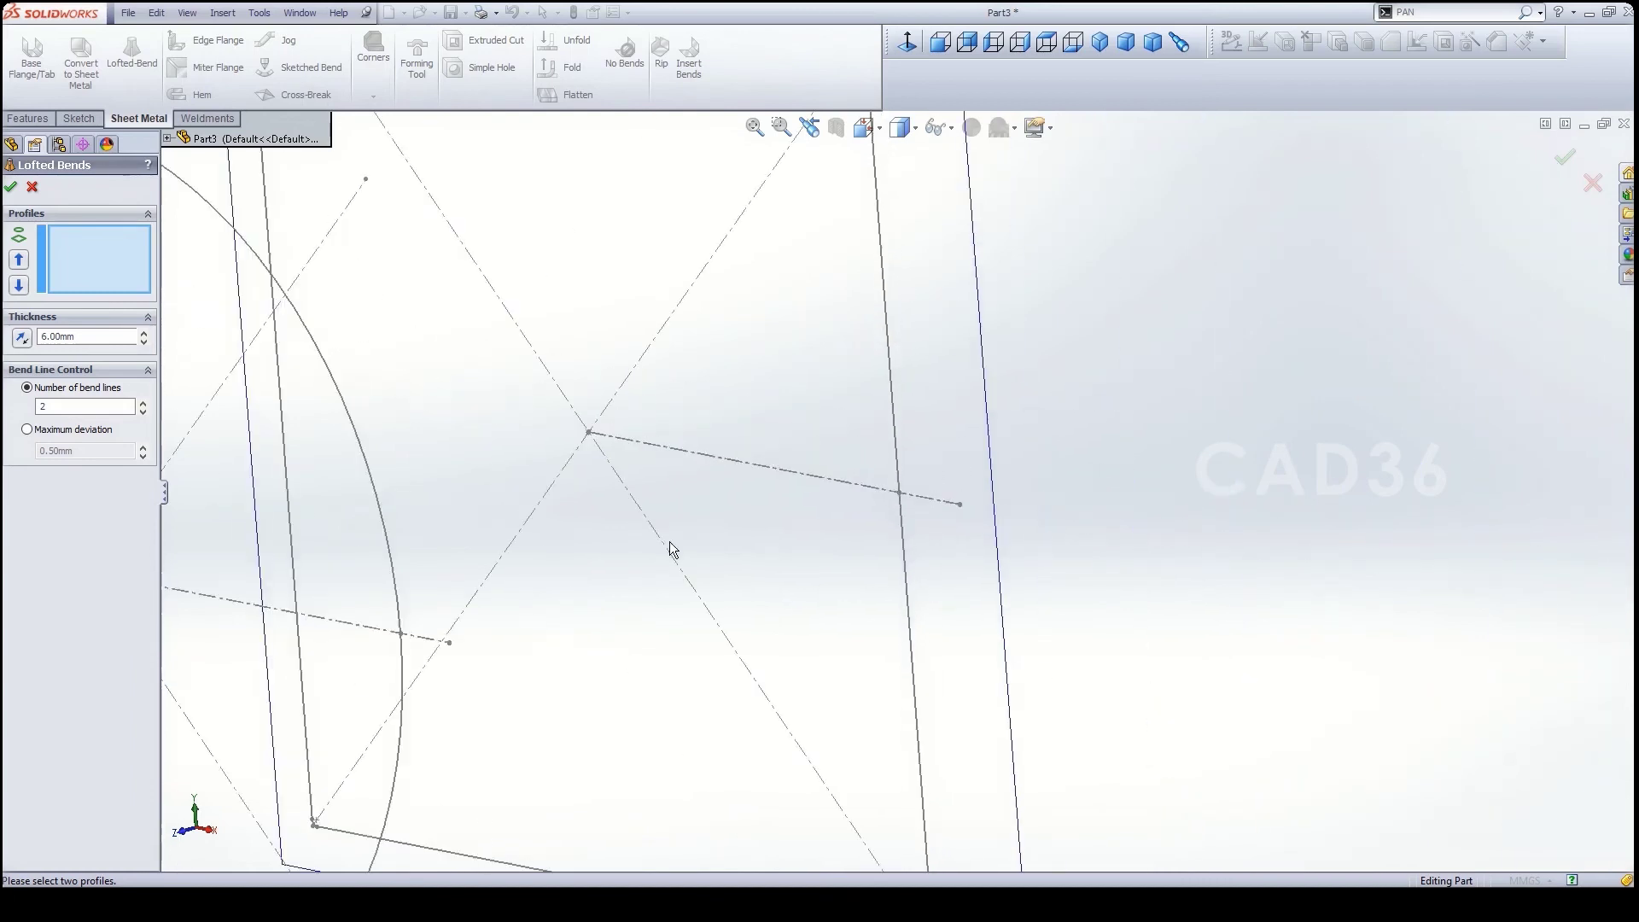
scroll(405, 682, "down", 3)
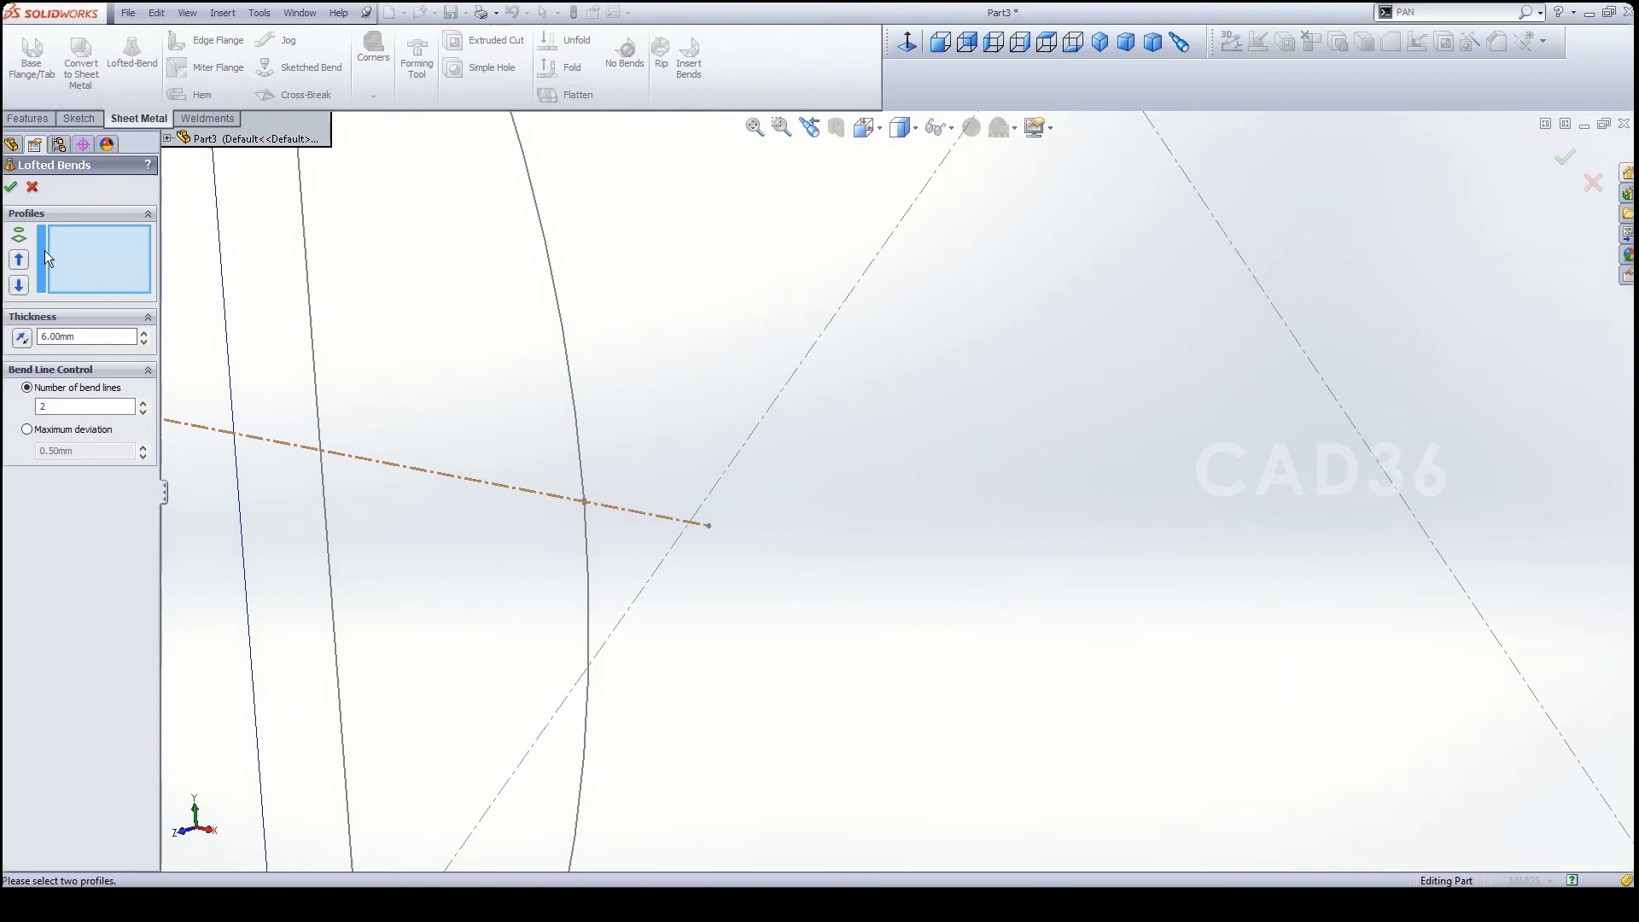
double_click(70, 407)
- Pick the circle Sketch1 and the square Sketch2 as the lofted-bend profiles
scroll(649, 494, "down", 10)
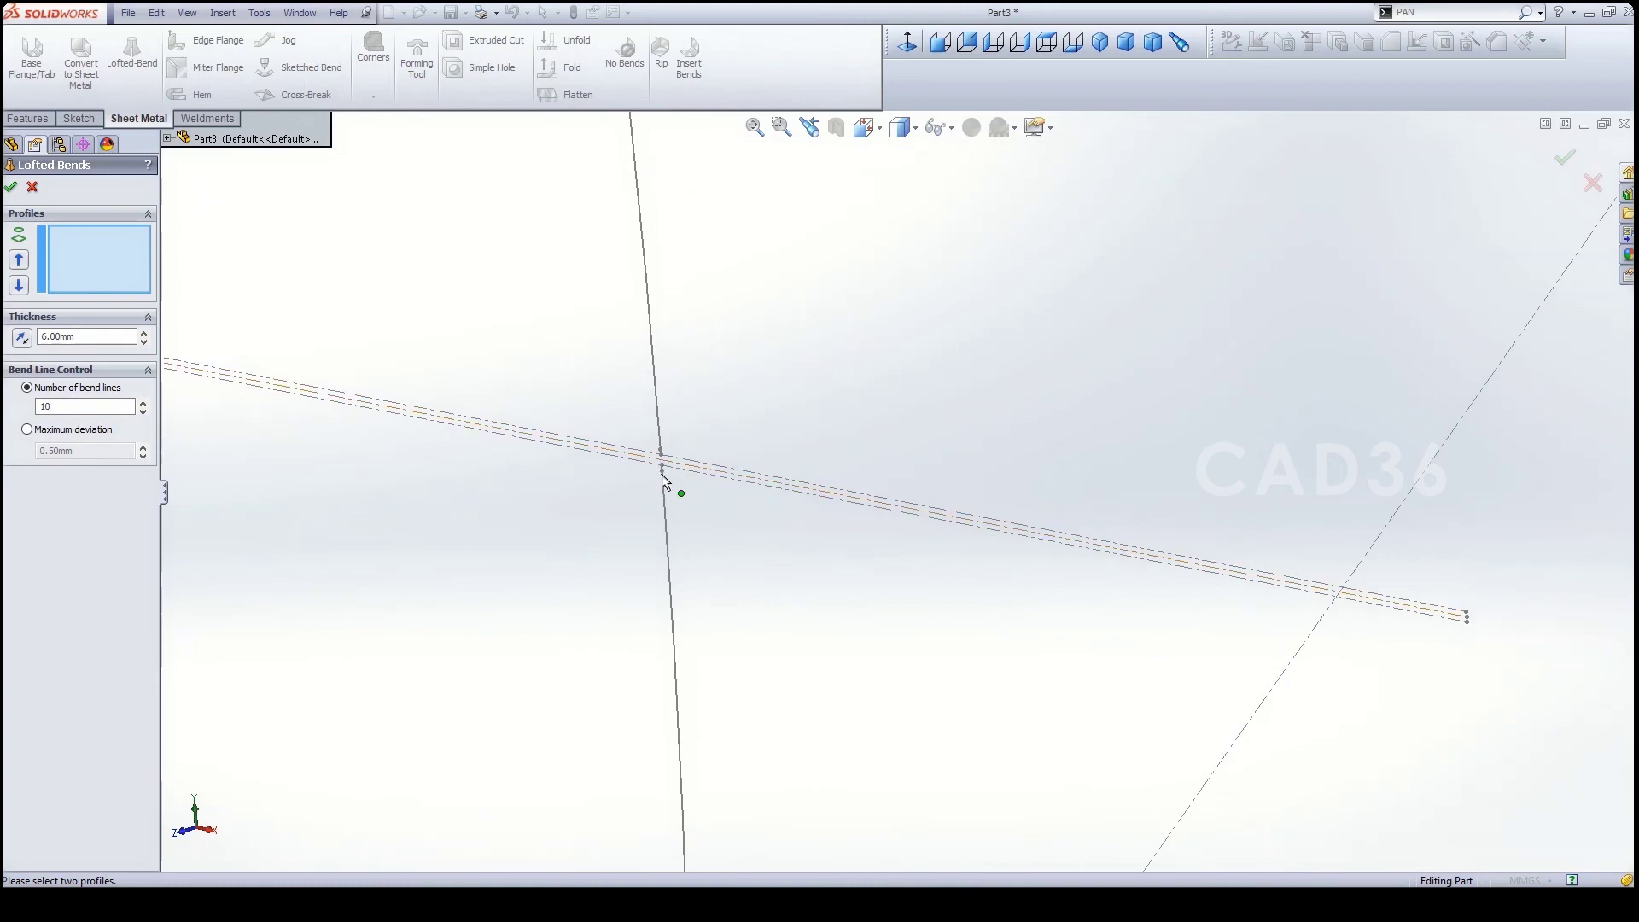
left_click(662, 465)
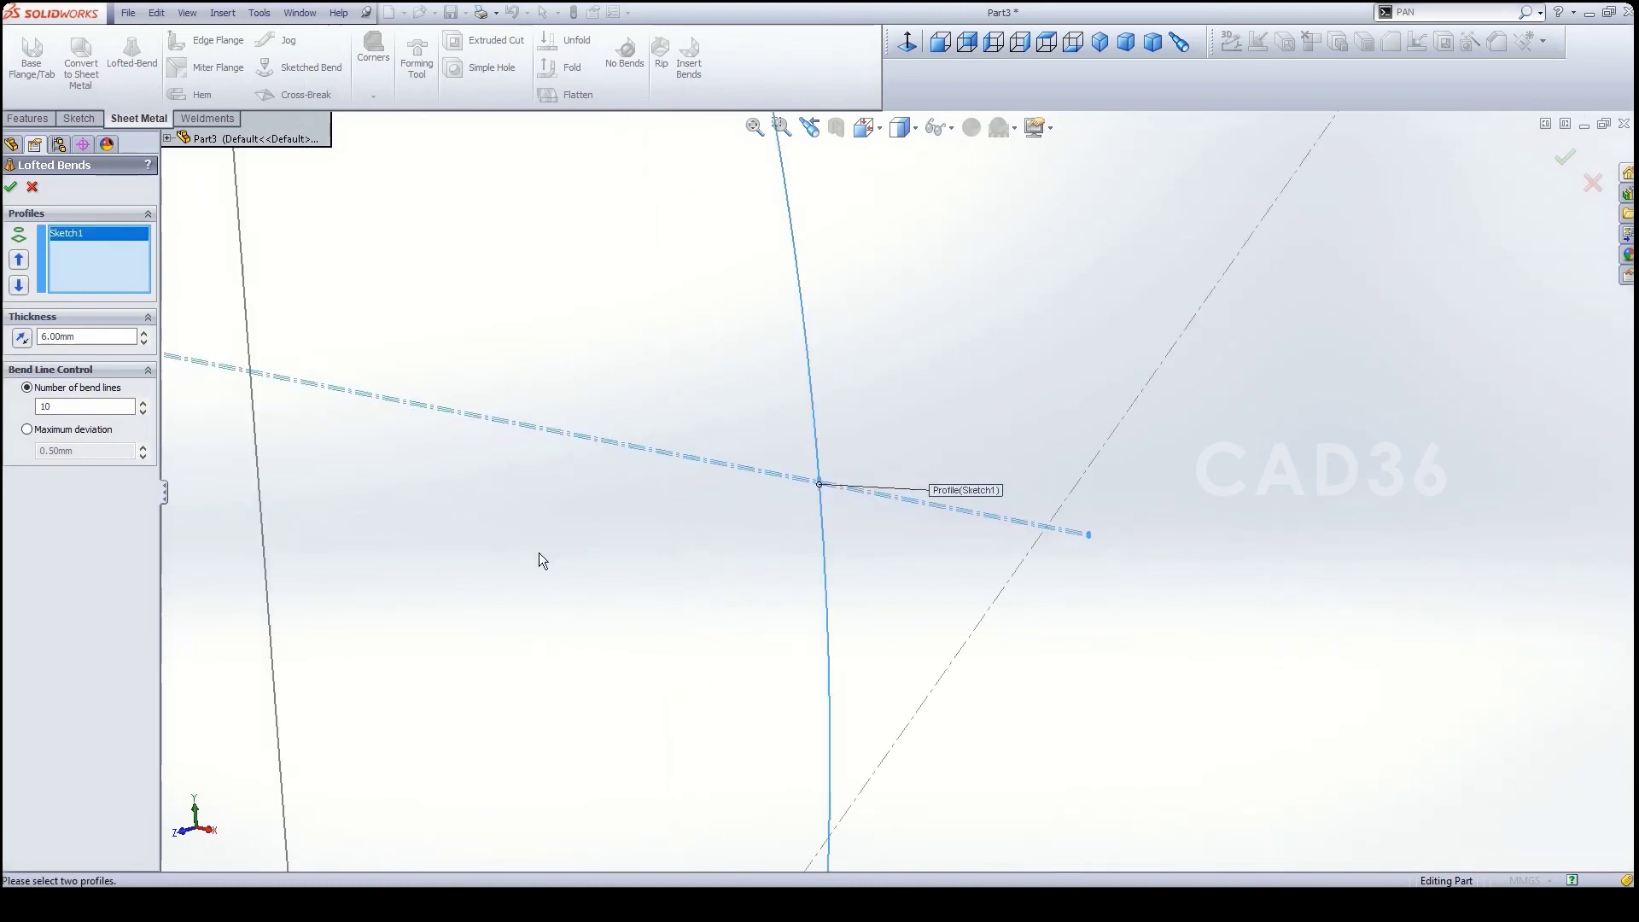
scroll(539, 551, "up", 6)
scroll(1462, 326, "down", 5)
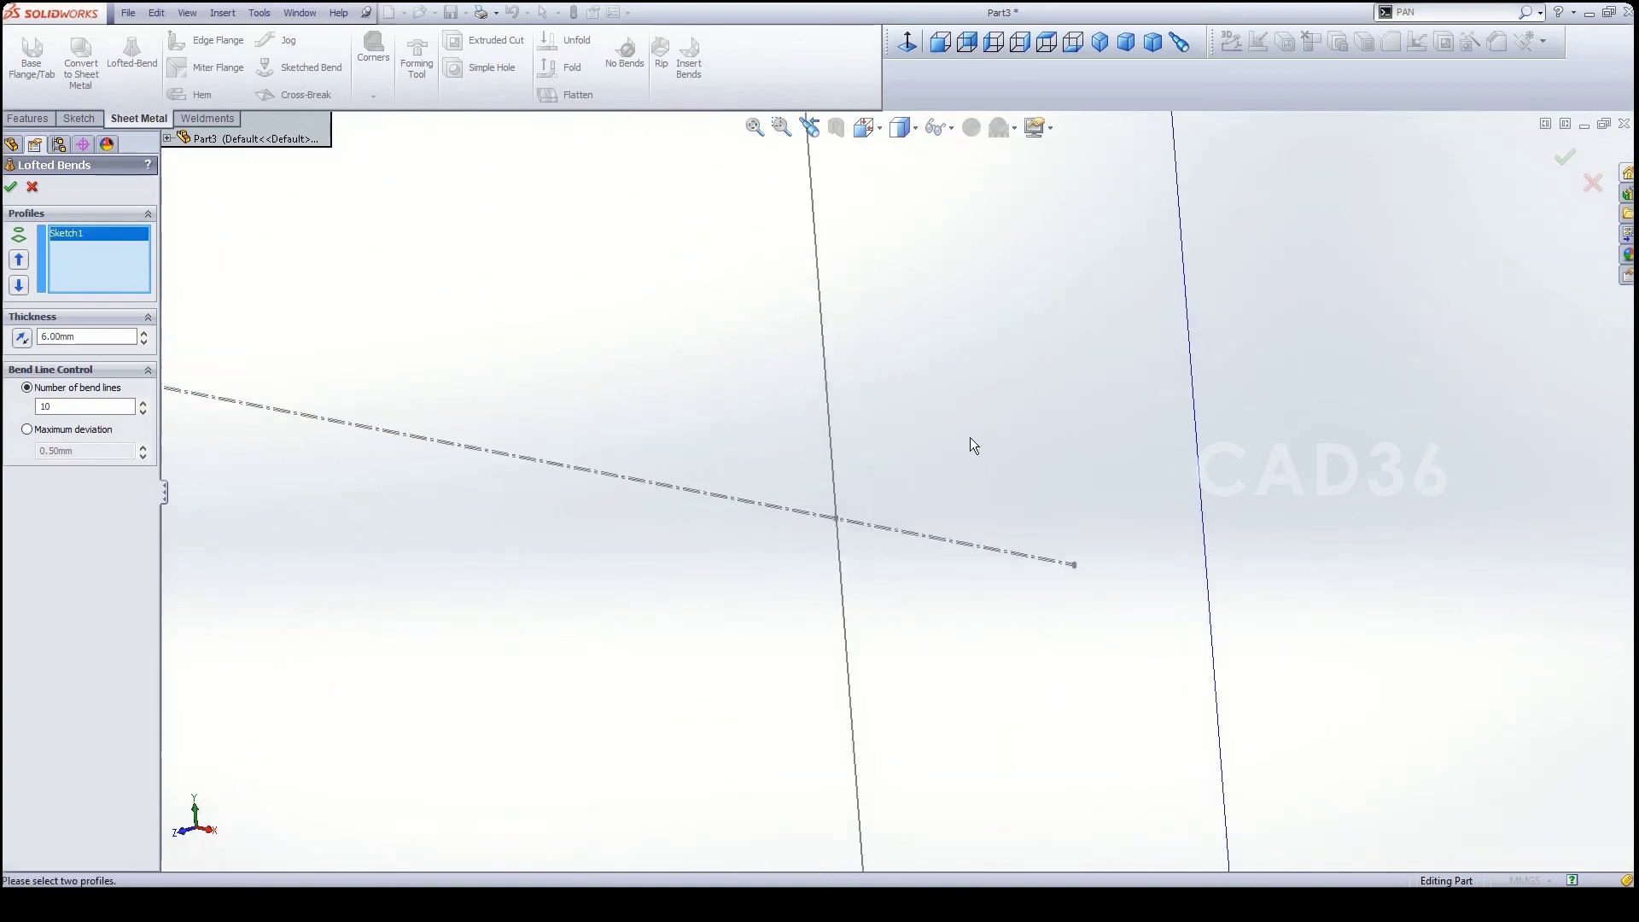
scroll(658, 664, "down", 5)
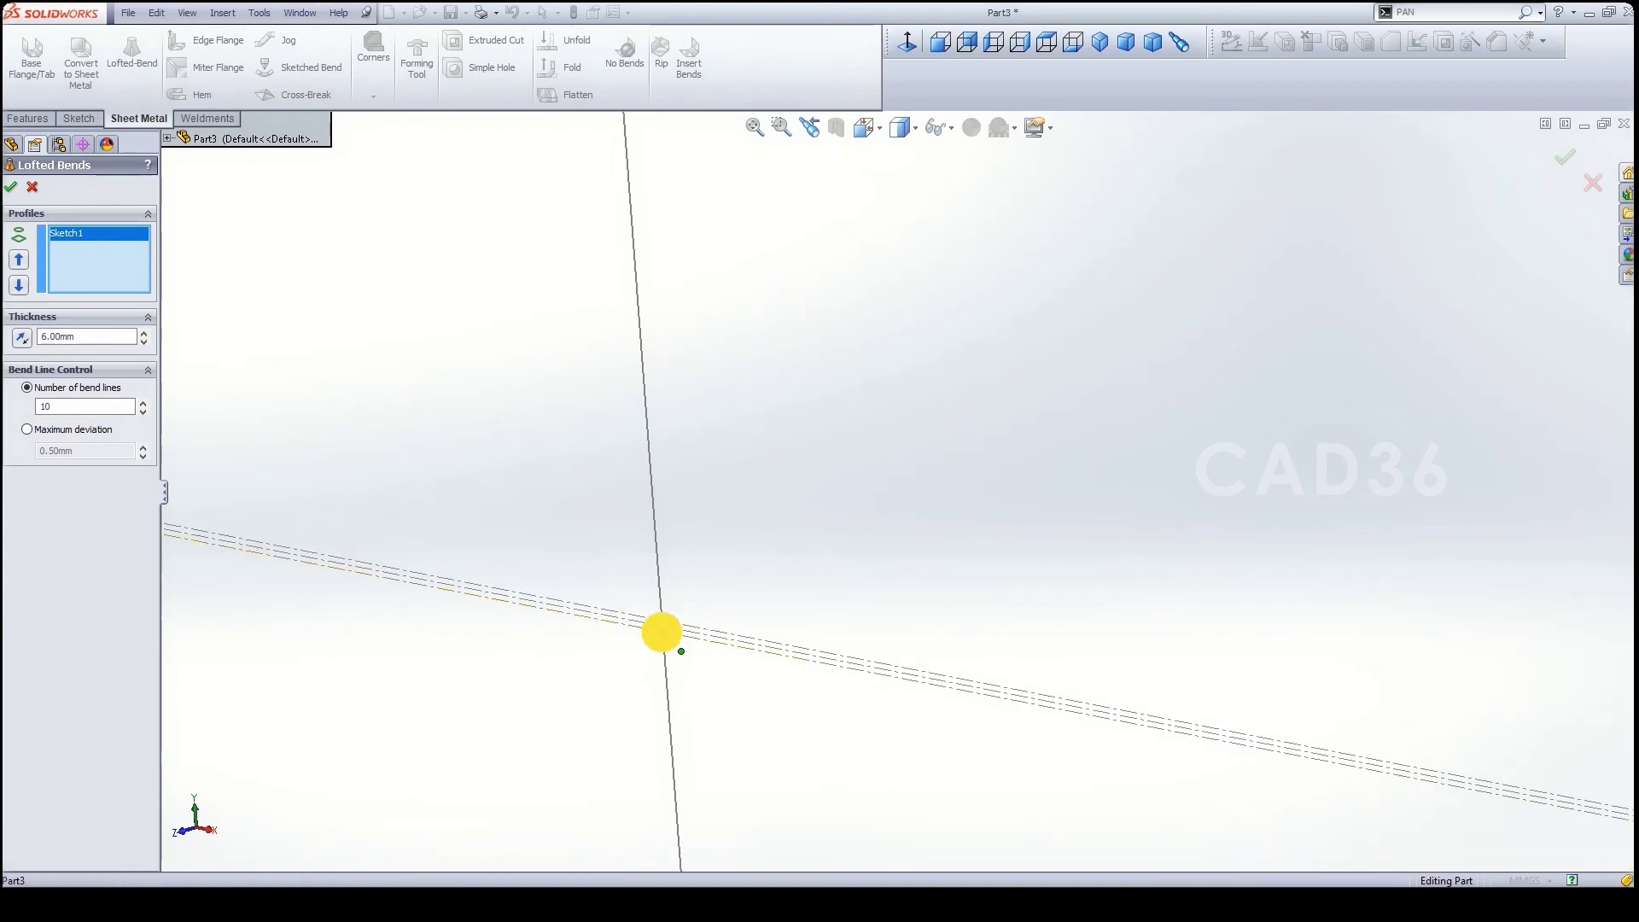
left_click(661, 632)
scroll(795, 476, "up", 4)
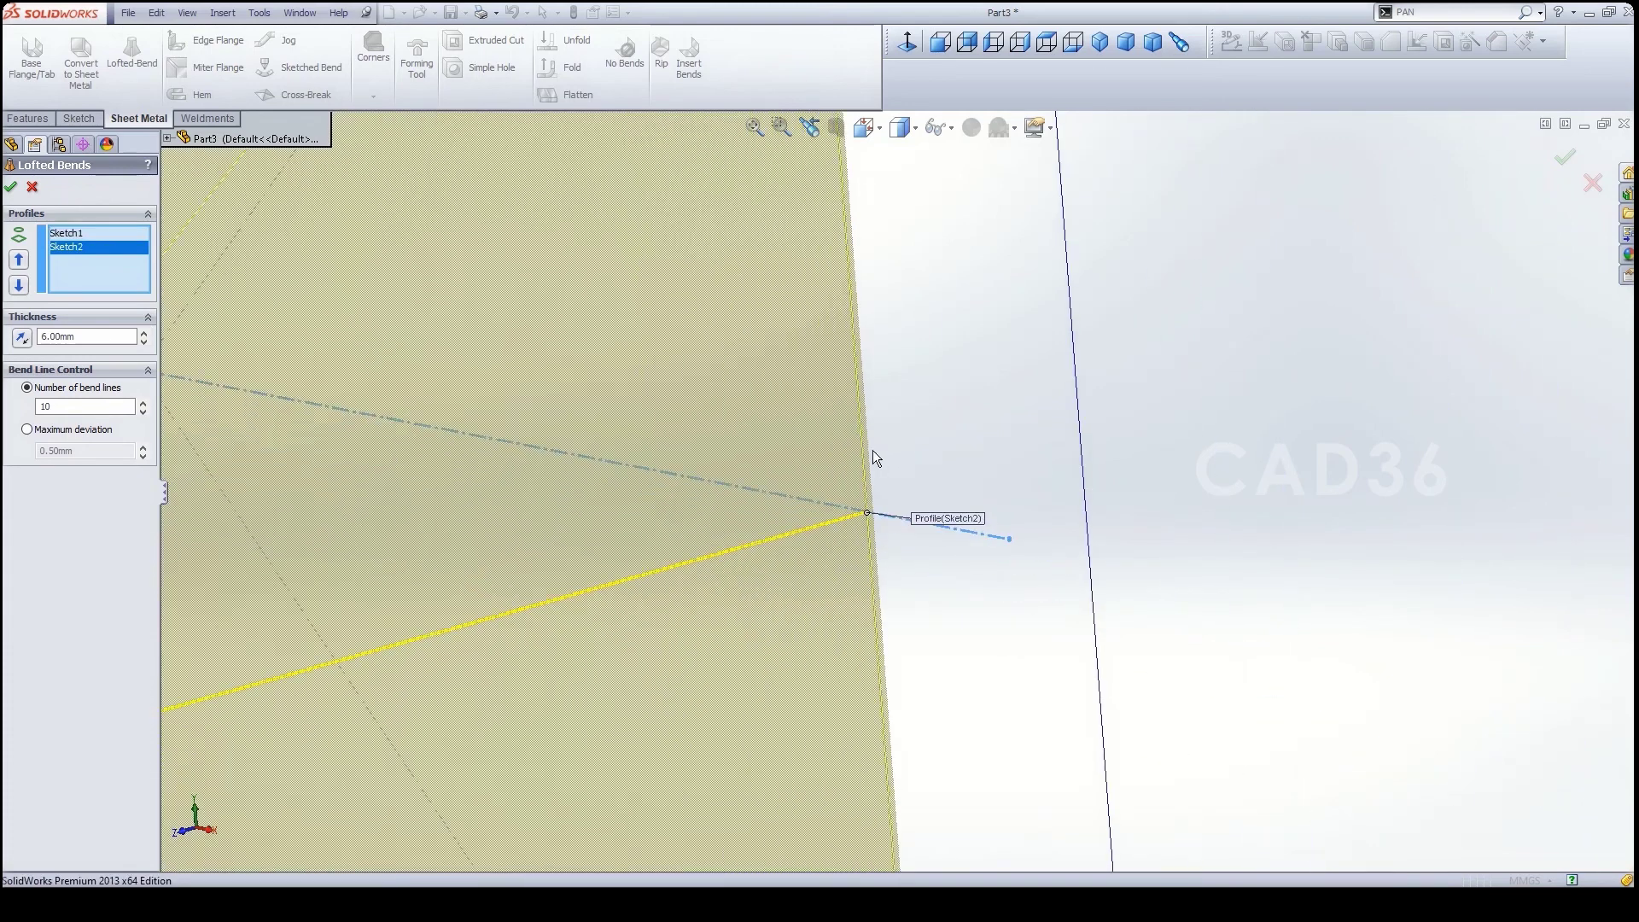
scroll(876, 450, "up", 2)
scroll(504, 606, "down", 5)
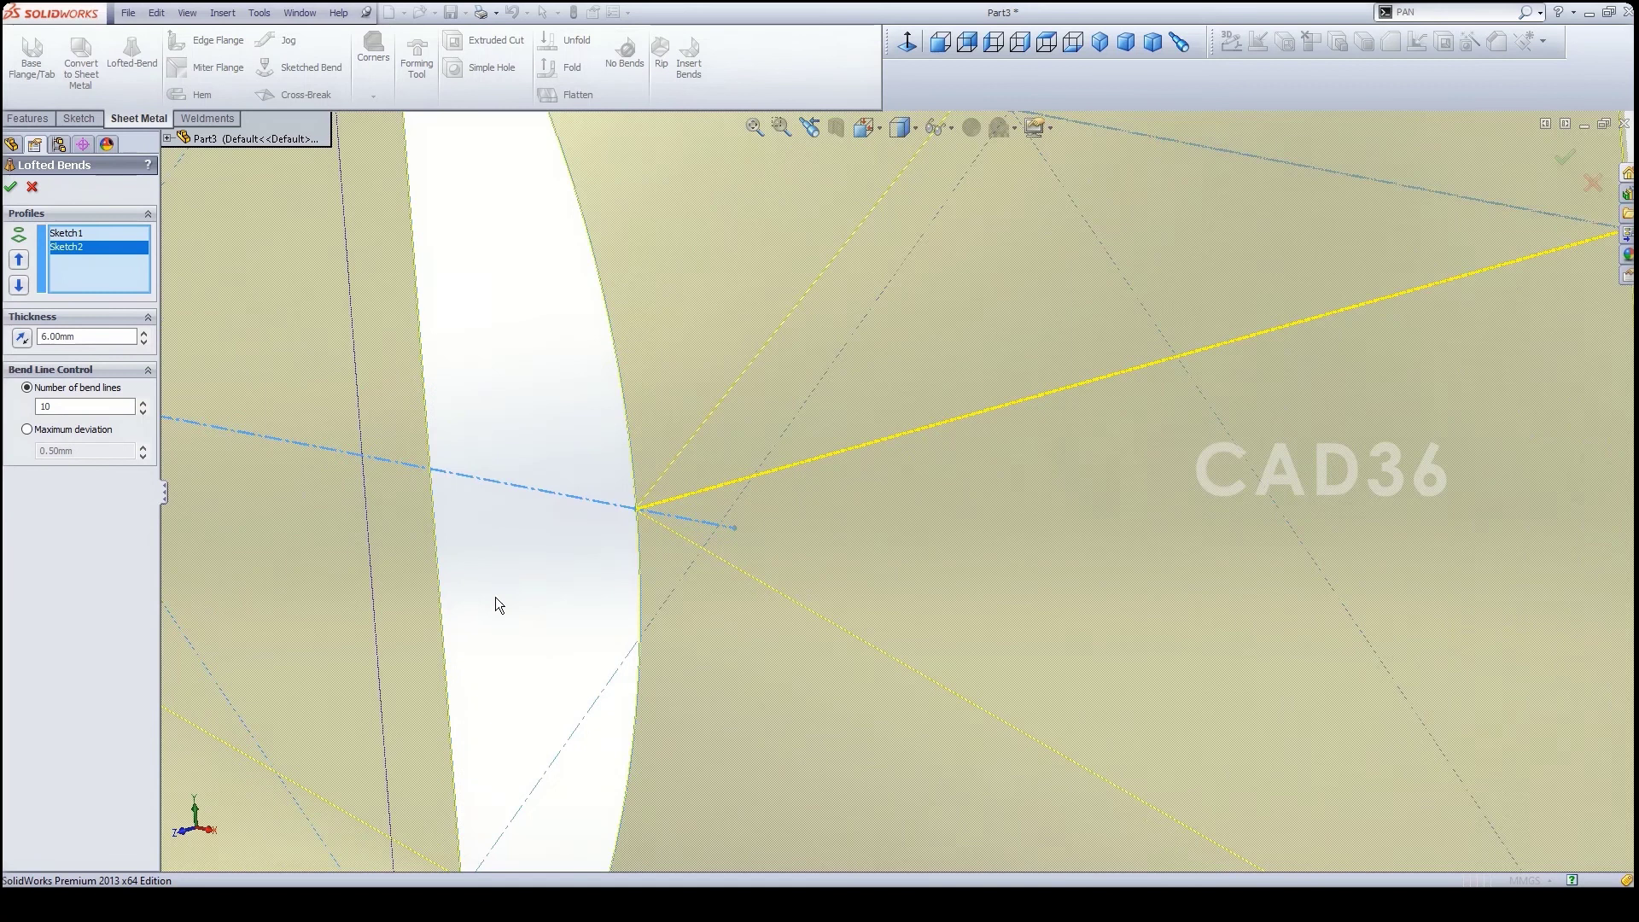
scroll(498, 604, "down", 3)
- Flip the 6 mm thickness direction and back, then accept the feature as Lofted Bends1
scroll(794, 458, "down", 3)
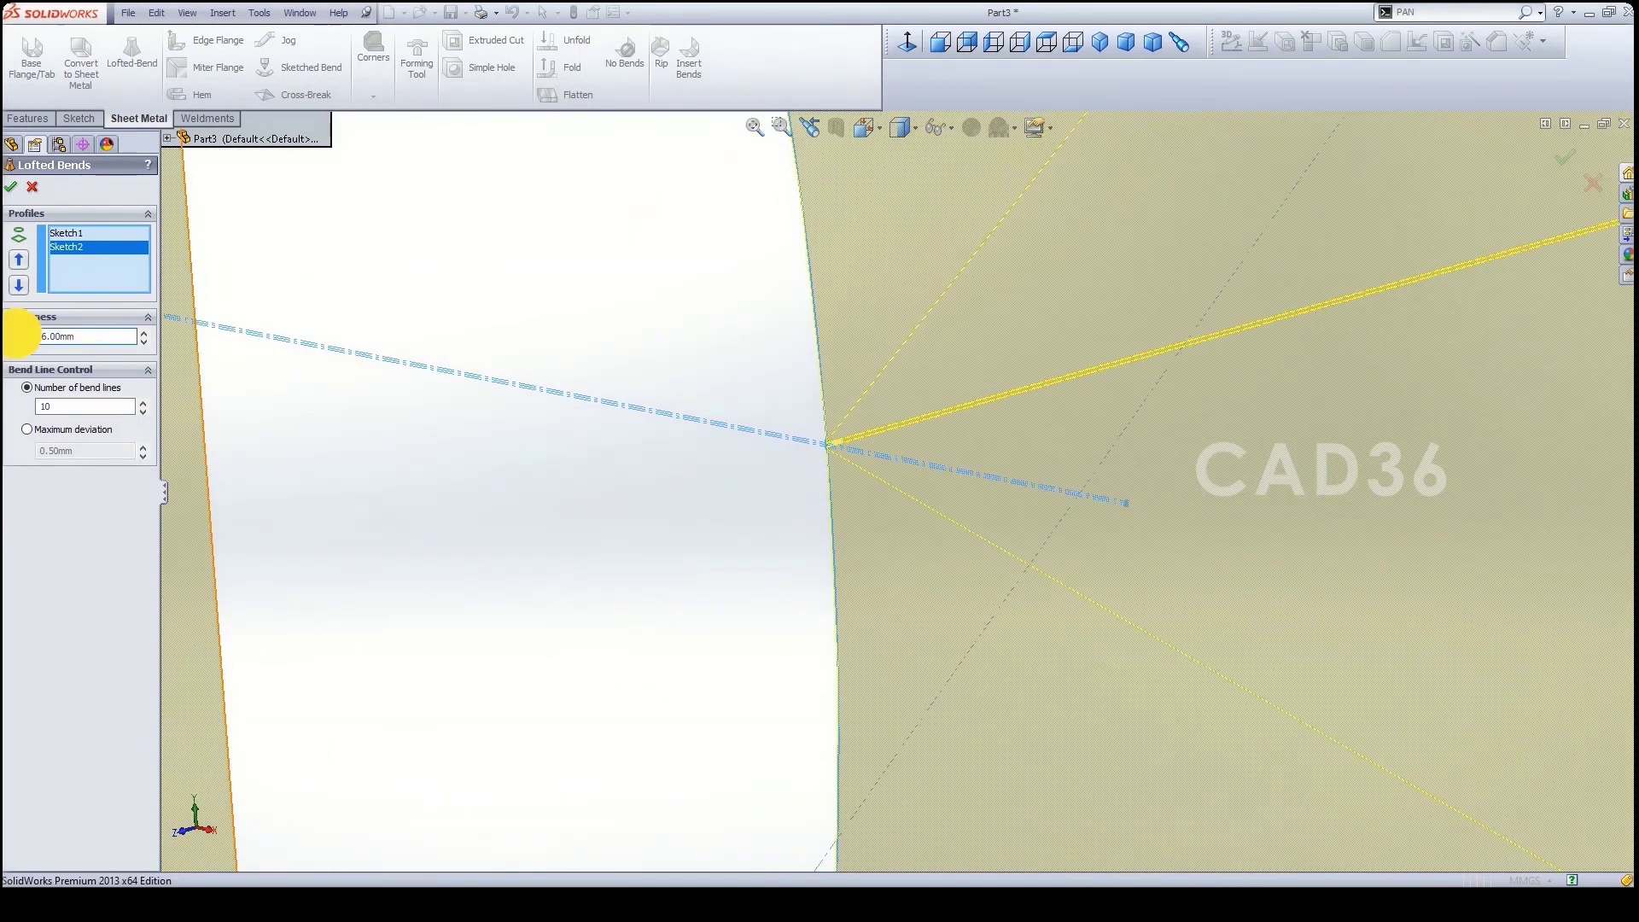
left_click(21, 338)
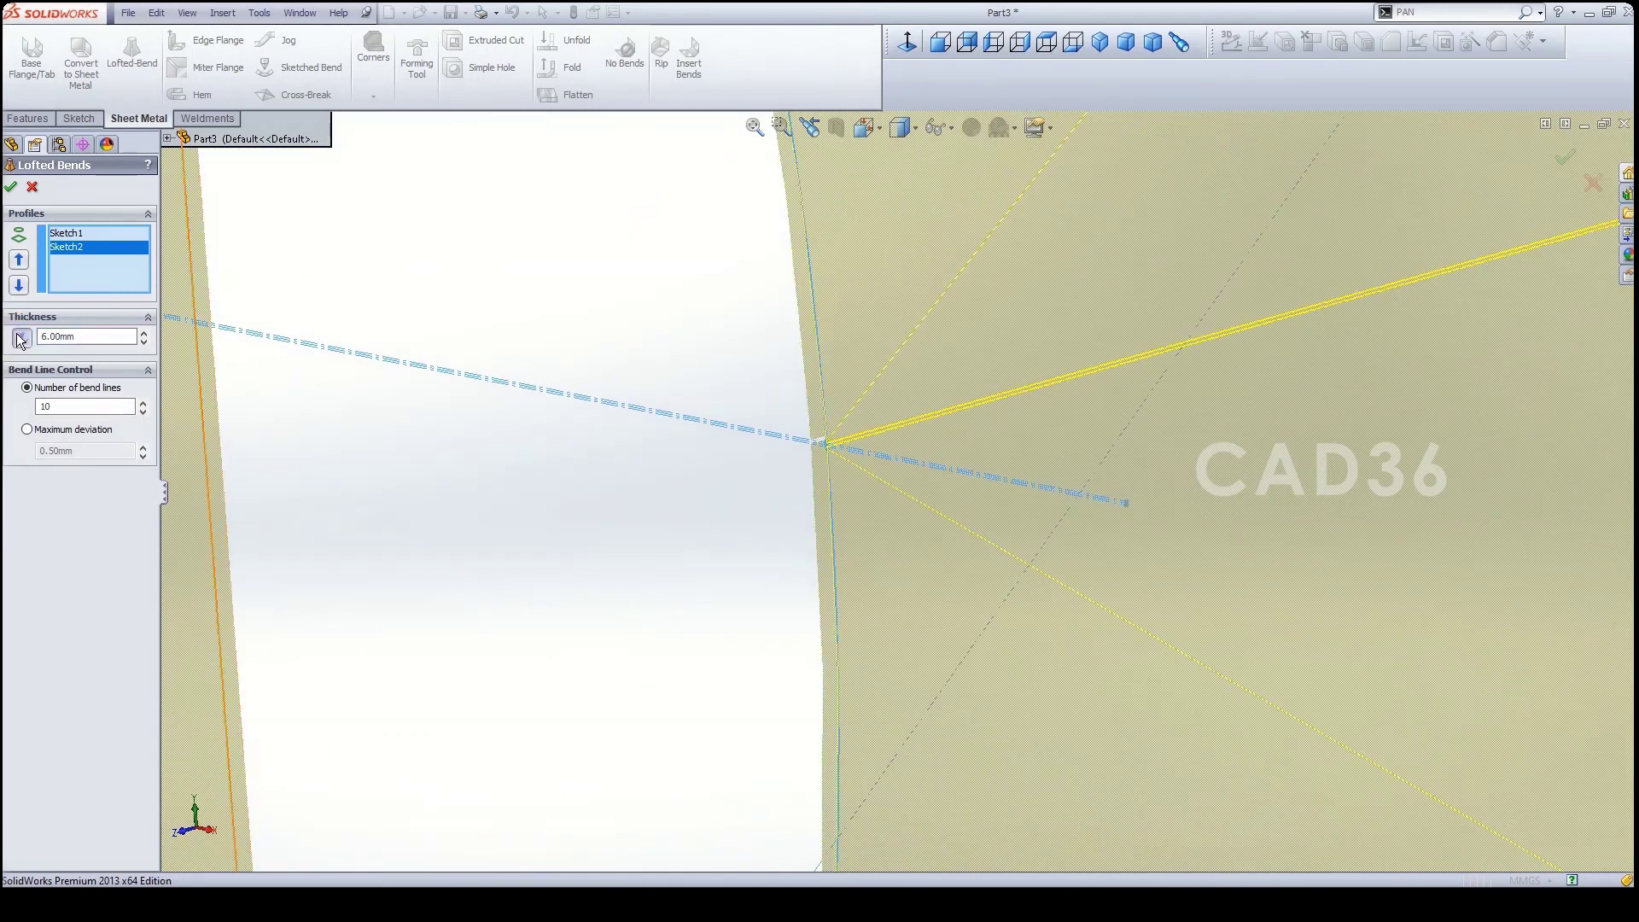
left_click(359, 567)
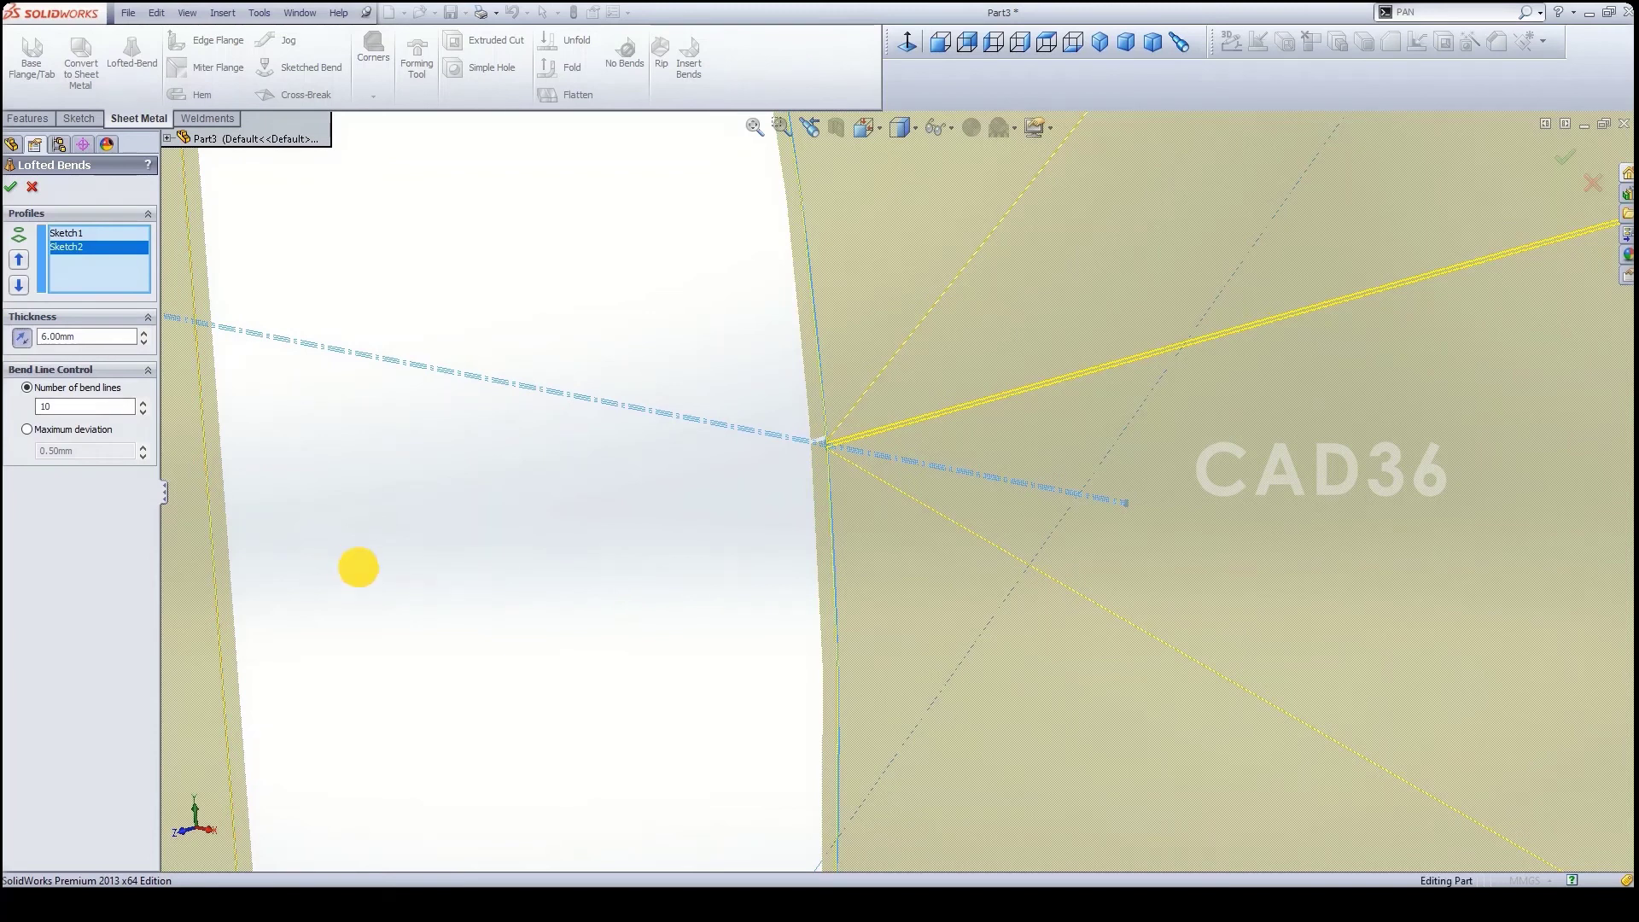
left_click(21, 341)
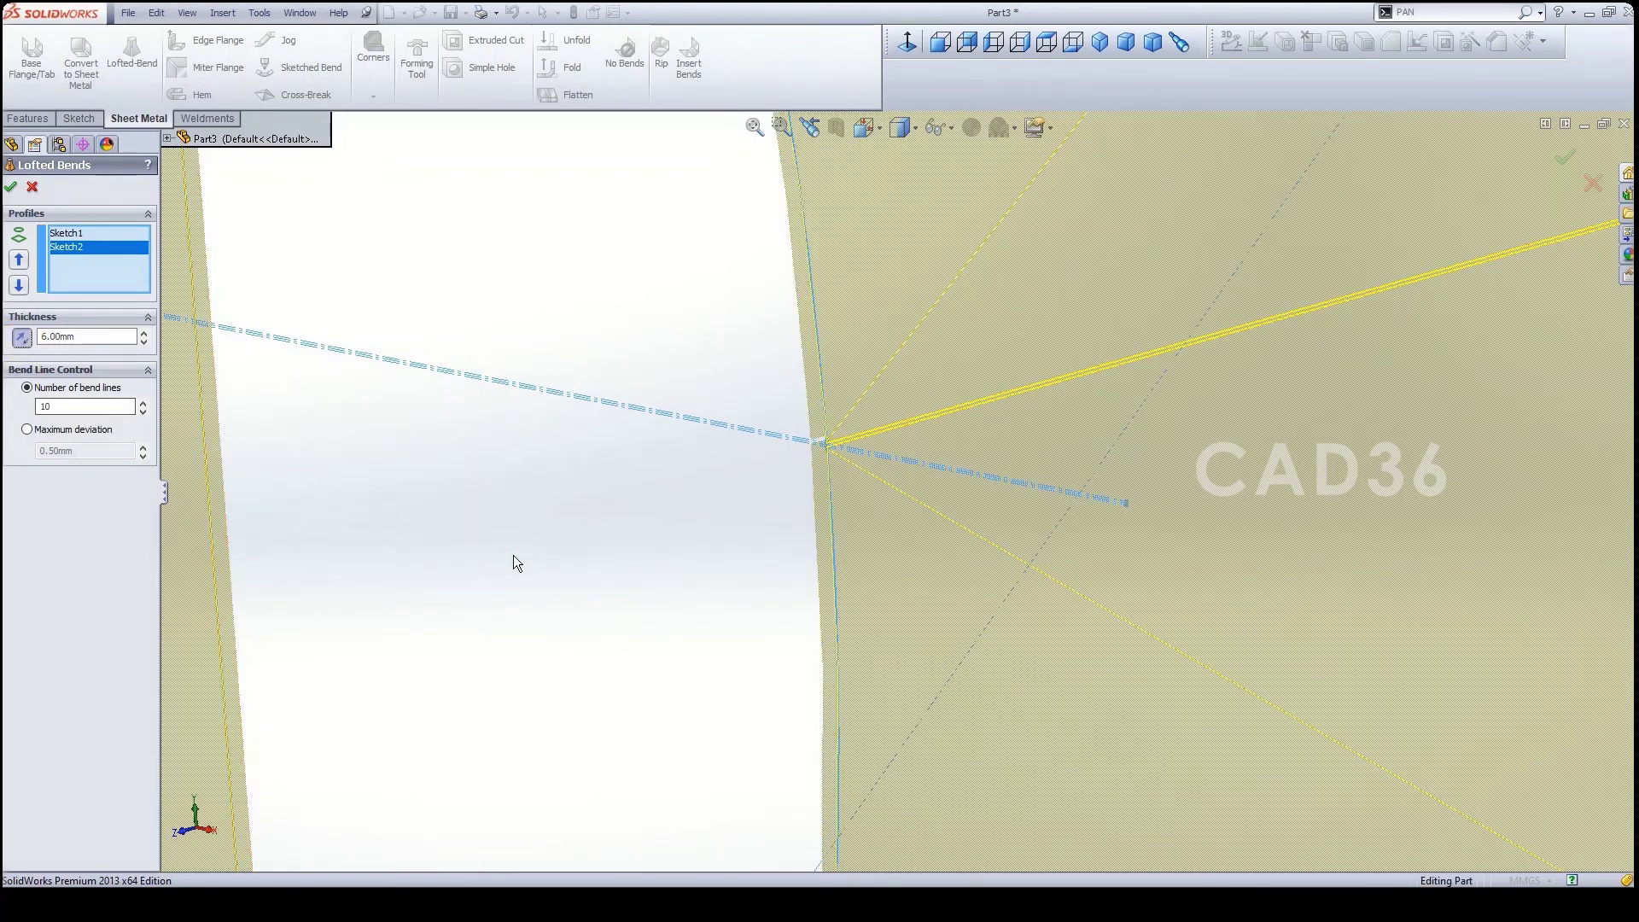
scroll(884, 525, "up", 3)
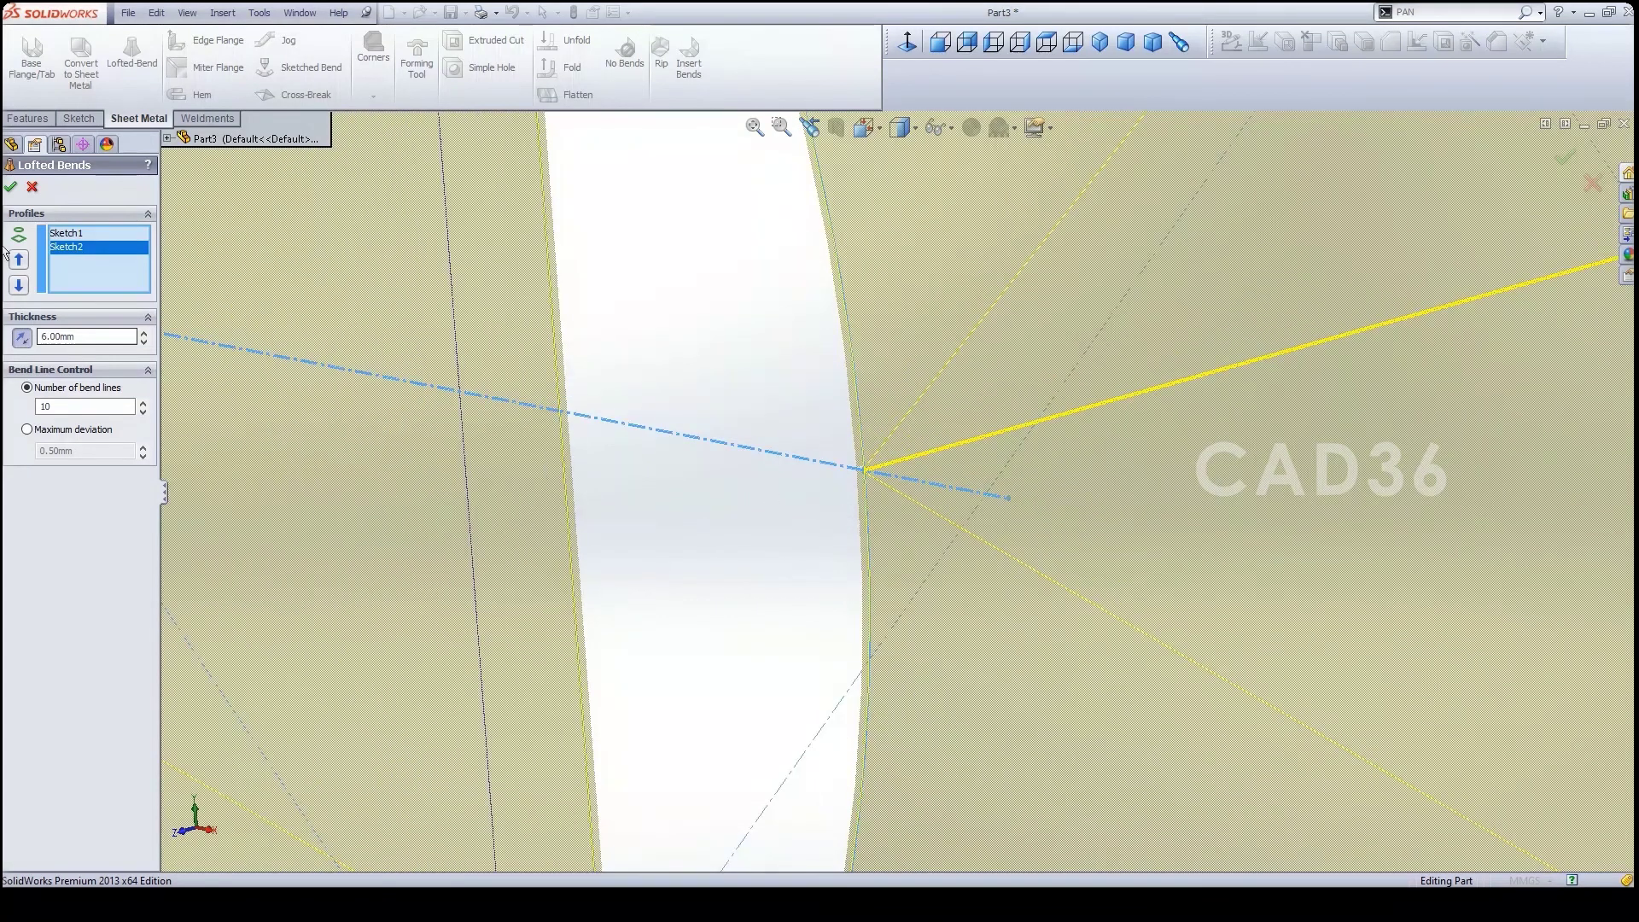
left_click(10, 187)
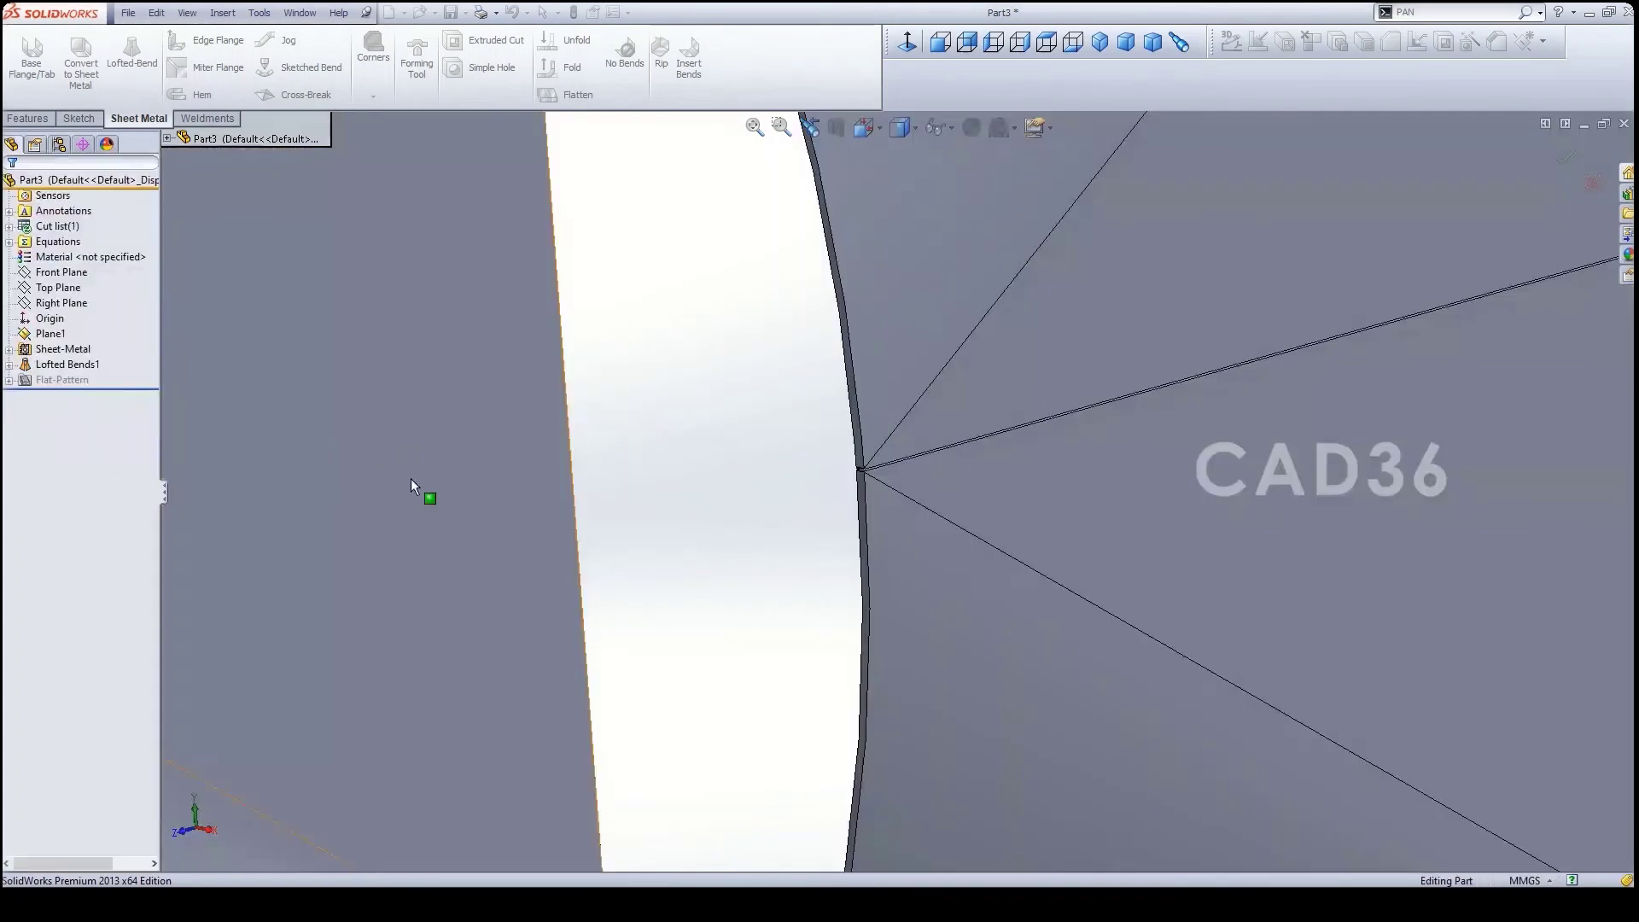
left_click(768, 560)
- Zoom to fit the part and hide Plane1
key("f")
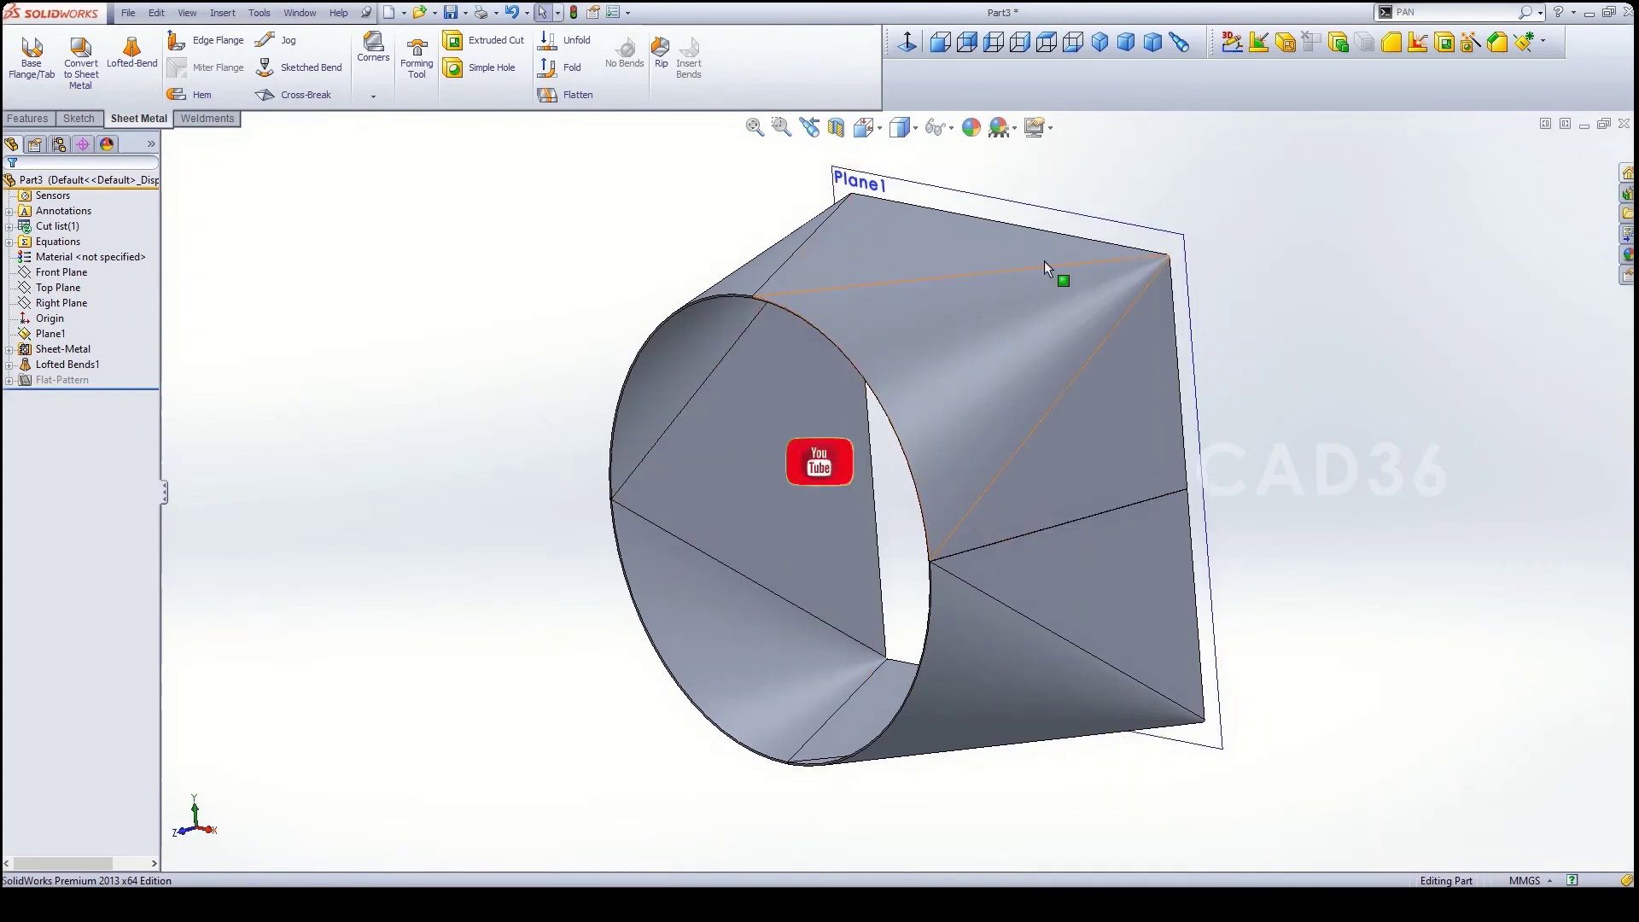
left_click(1128, 222)
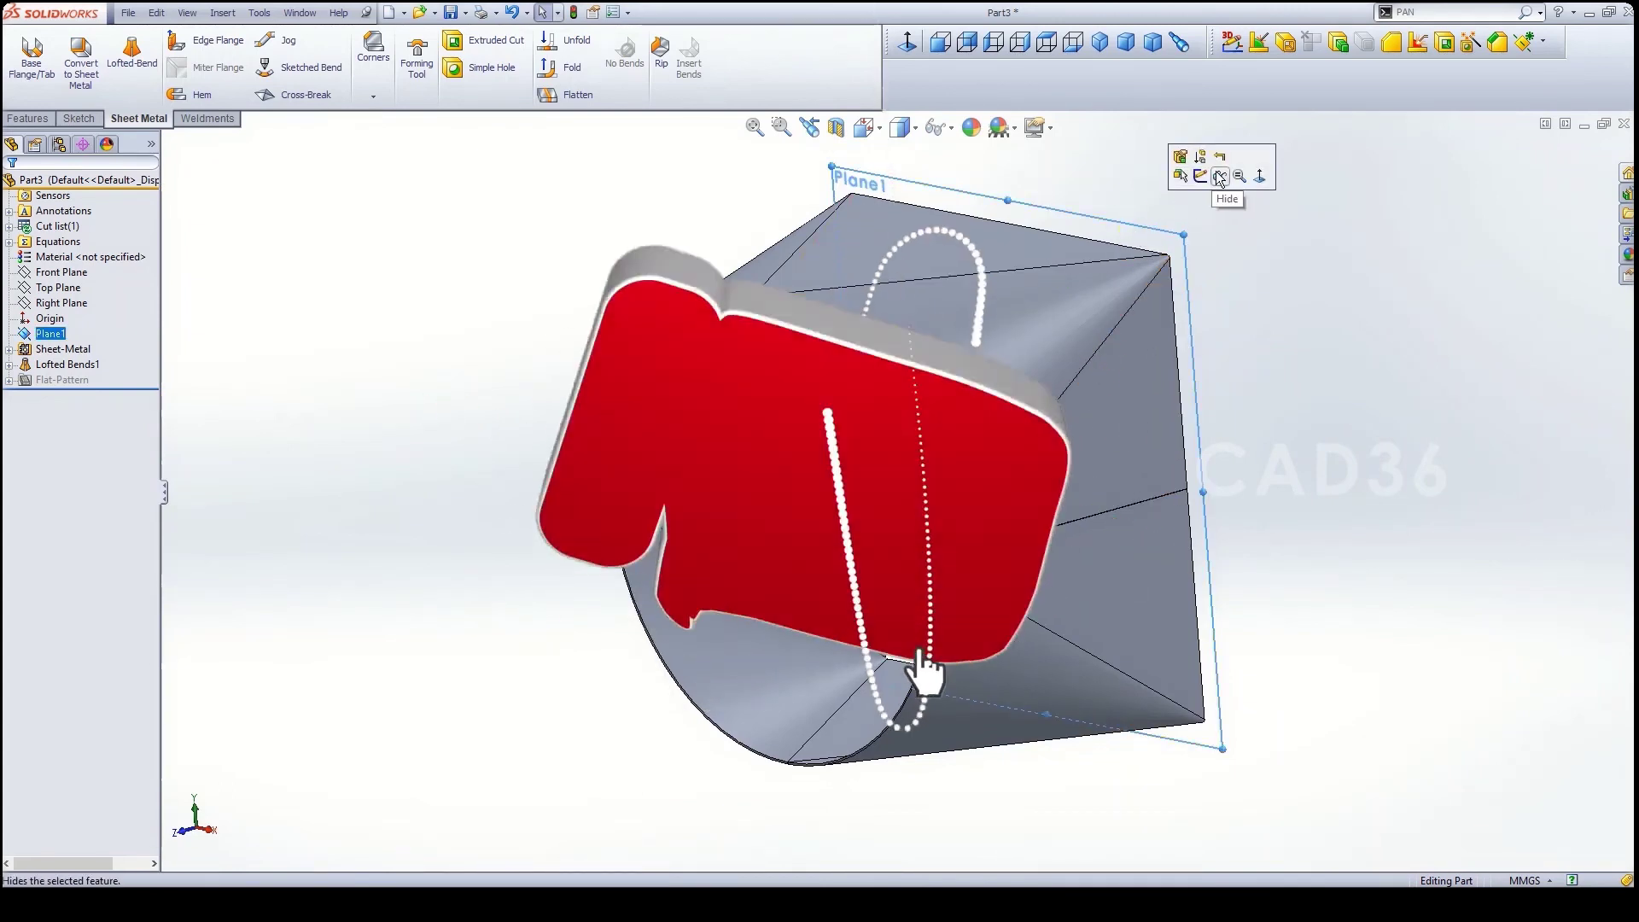
left_click(1214, 234)
- Turn the transition so the round end faces forward and select the Lofted Bends1 face
key("Left")
key("Left")
key("Left")
key("Left")
key("Left")
key("Left")
key("Left")
key("Left")
key("Left")
key("Left")
key("Left")
key("Left")
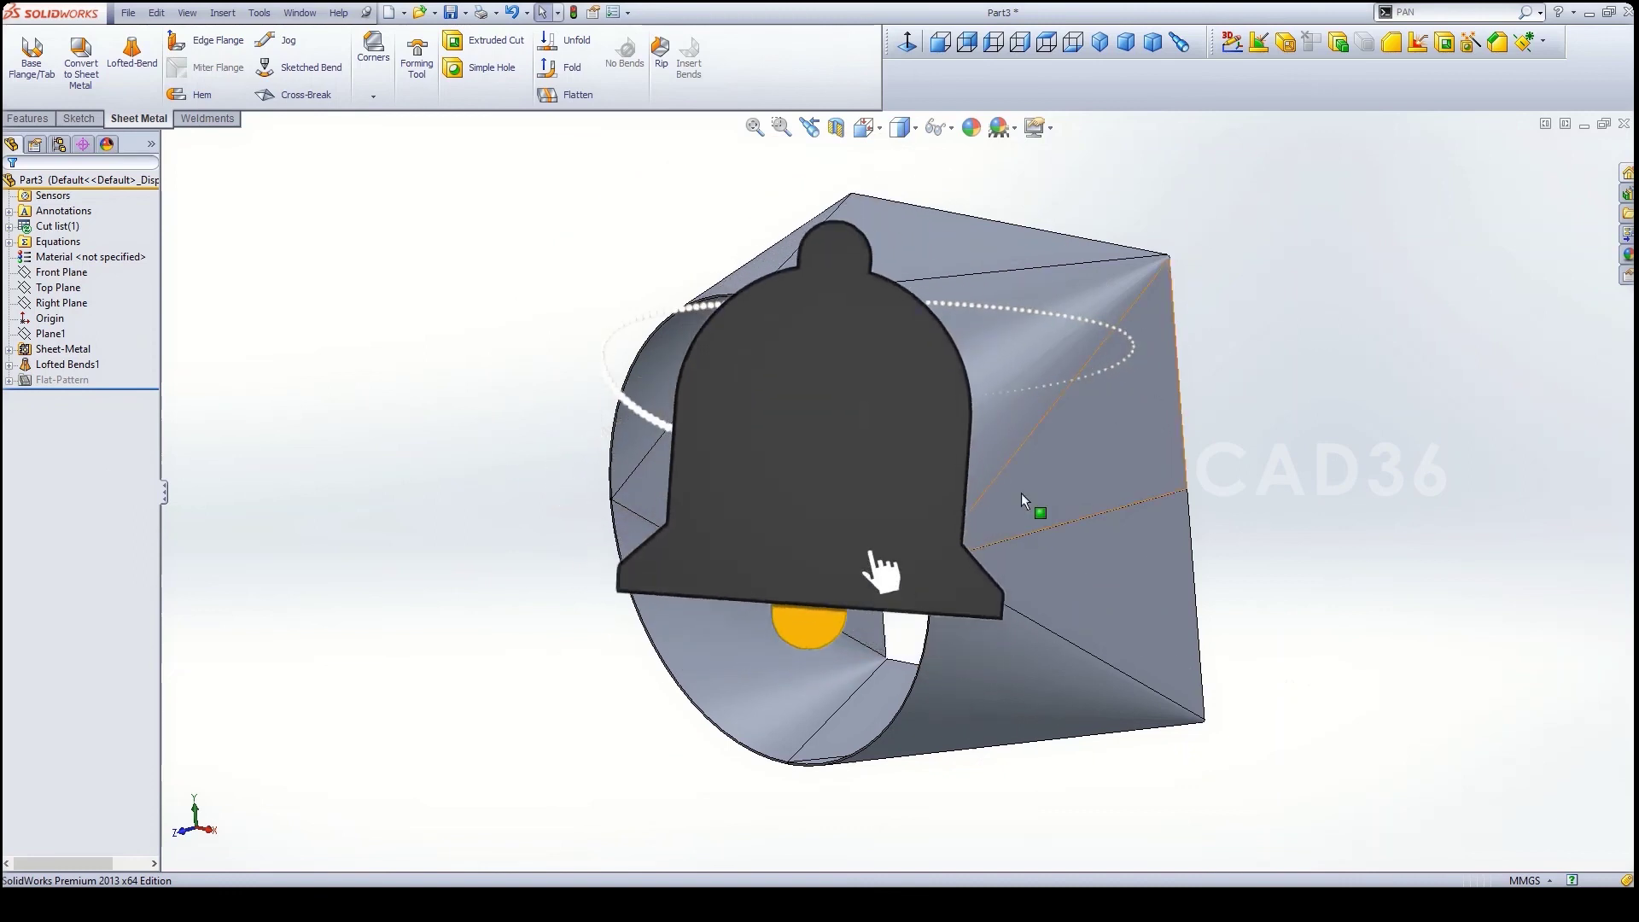
middle_click_drag(1212, 474, 1029, 597)
left_click(1016, 420)
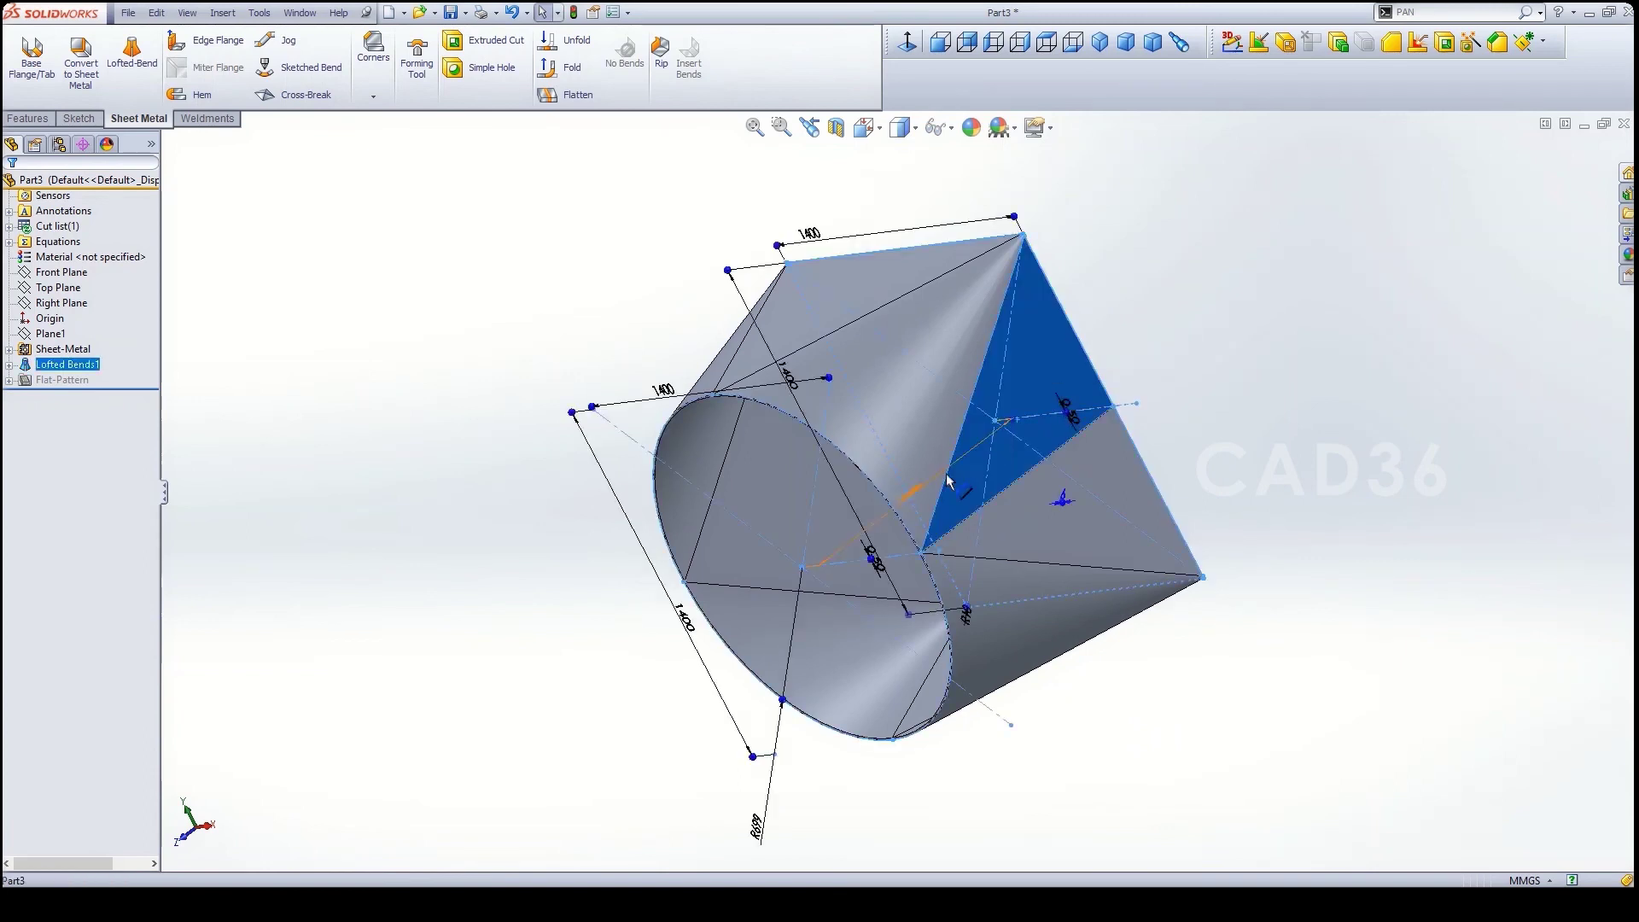
- Flatten the part and show the whole flat pattern in the Left view
left_click(575, 96)
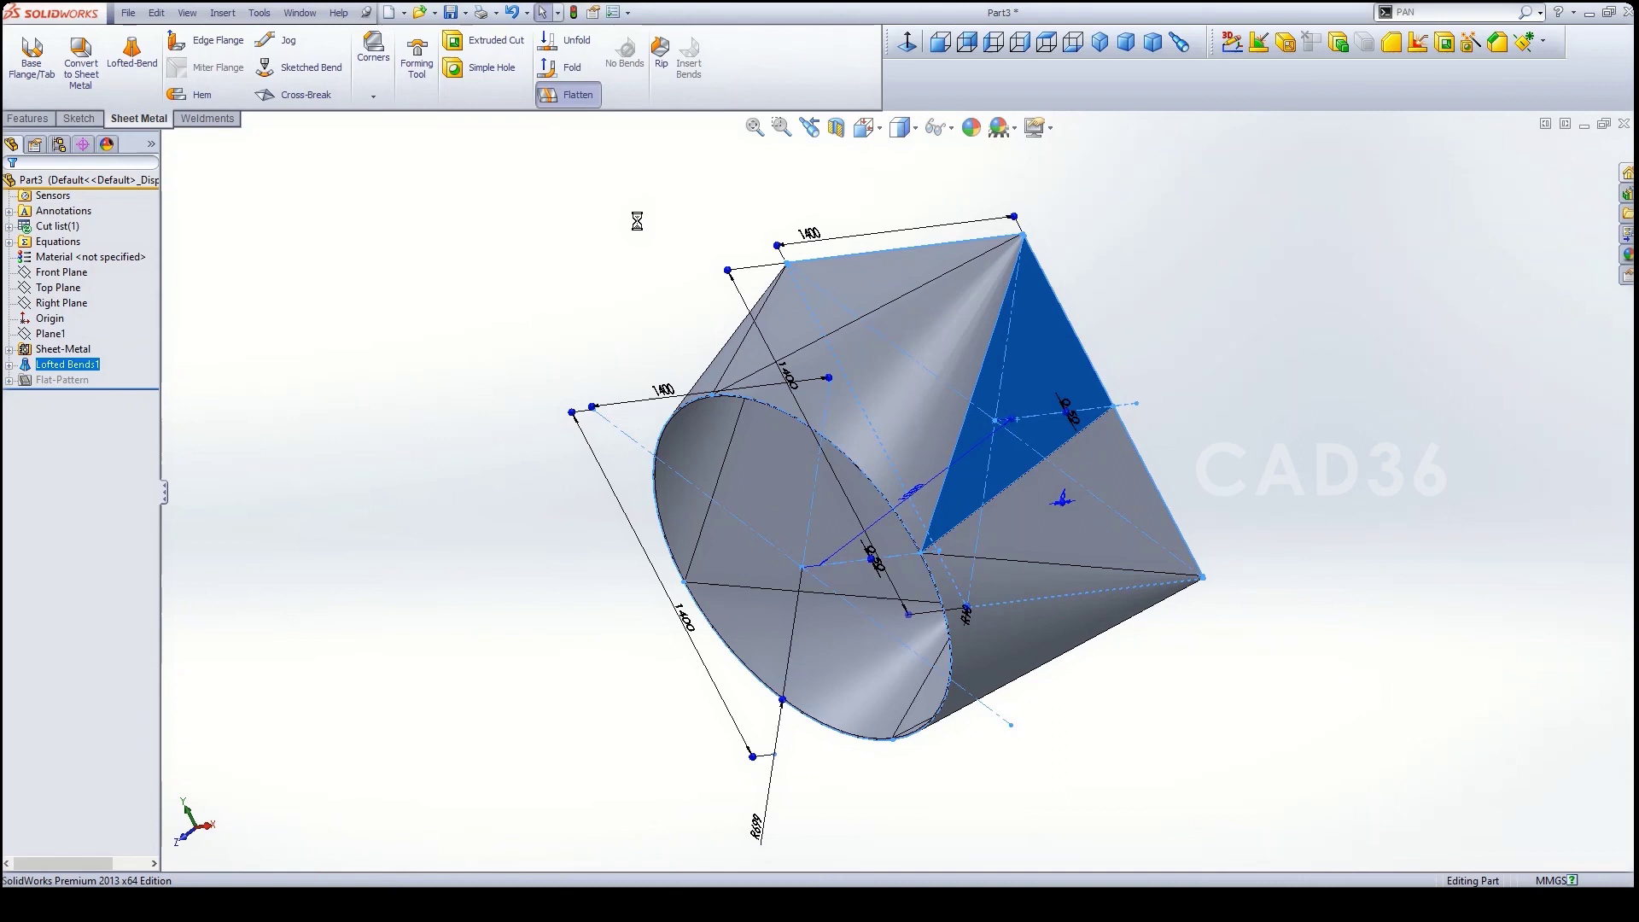
middle_click(1011, 391)
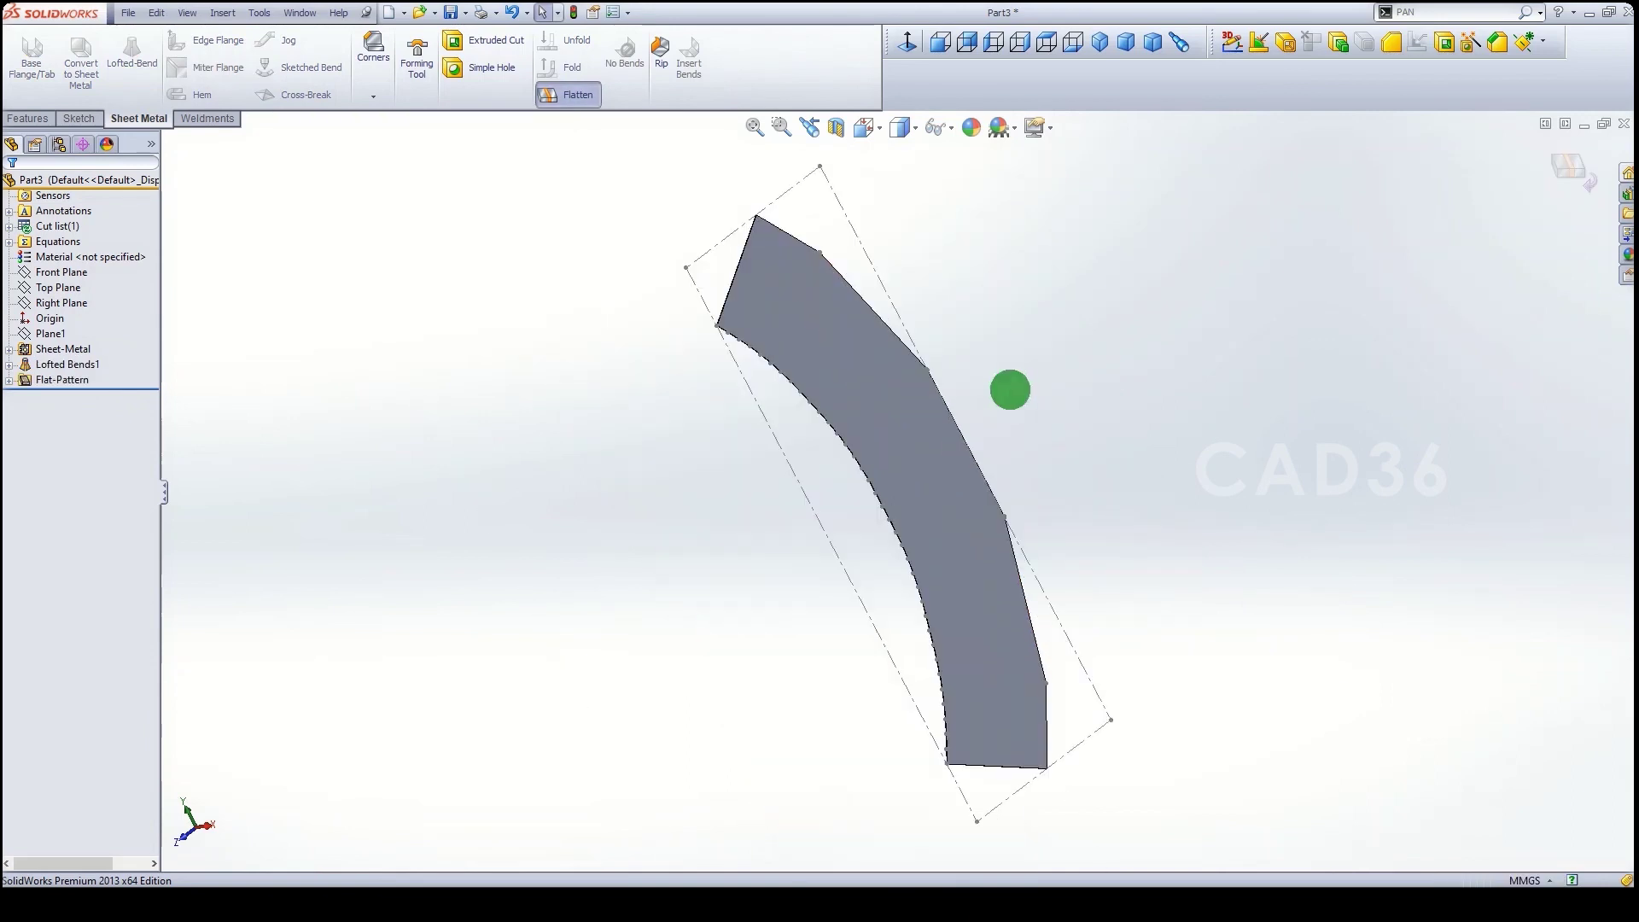
left_click(994, 43)
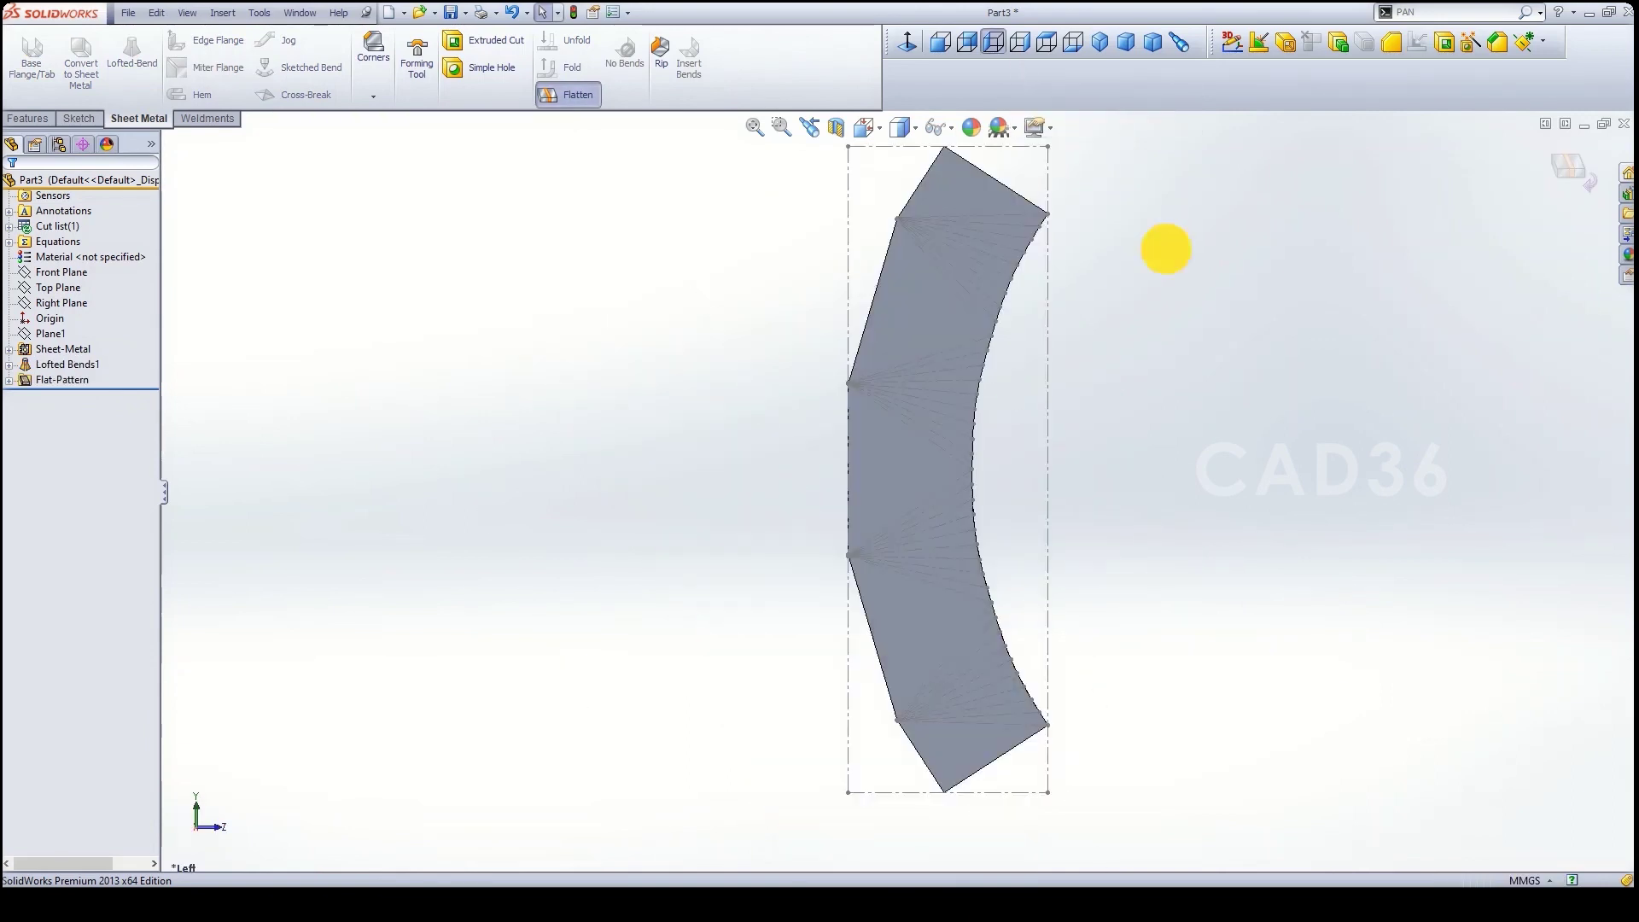